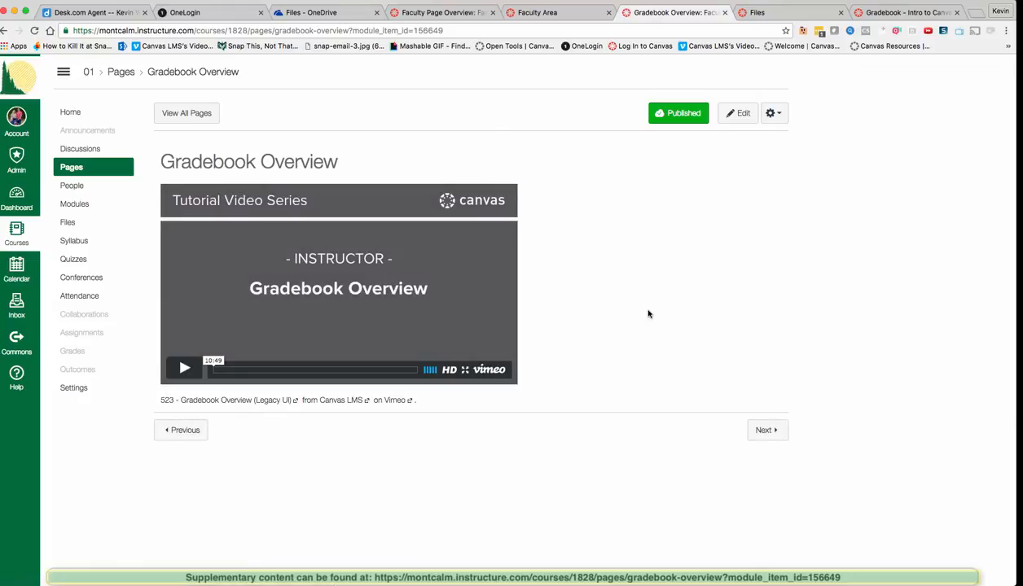
Step: Scroll the Modules page to the 'Session 4 - Canvas Gradebook Features & OneDrive redo' items
scroll(649, 314, "left", 5)
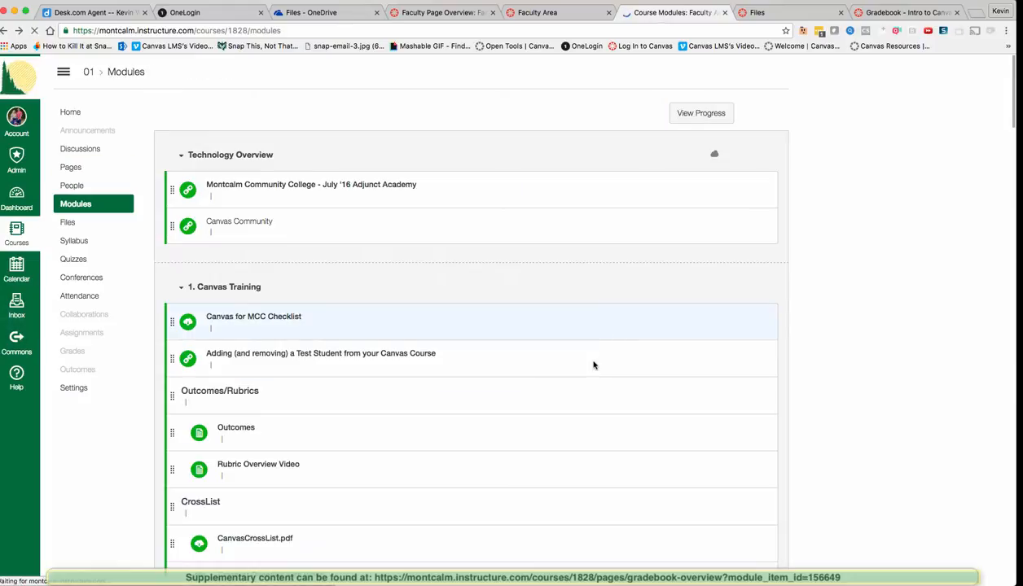
scroll(594, 365, "down", 1)
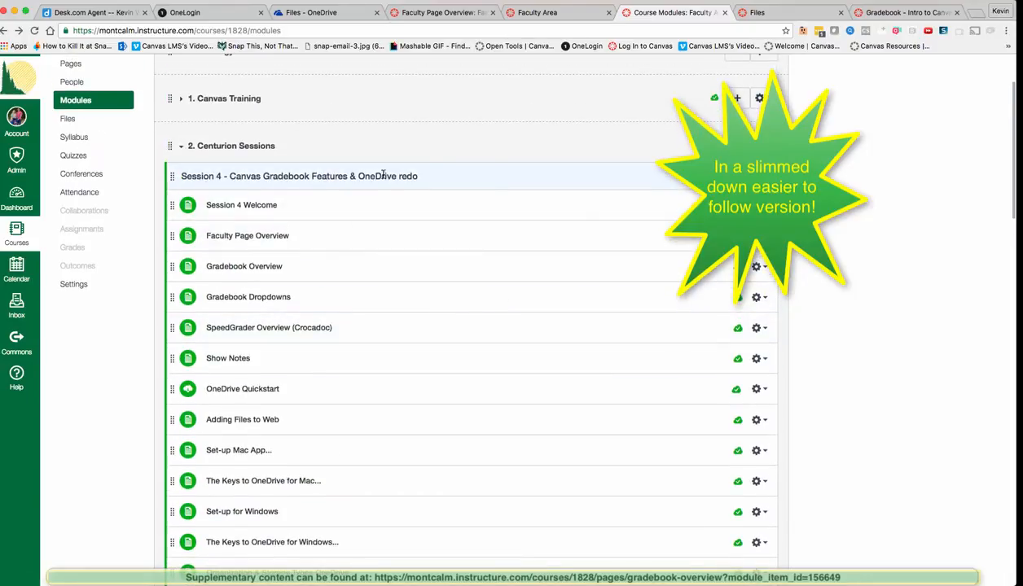
scroll(420, 329, "down", 2)
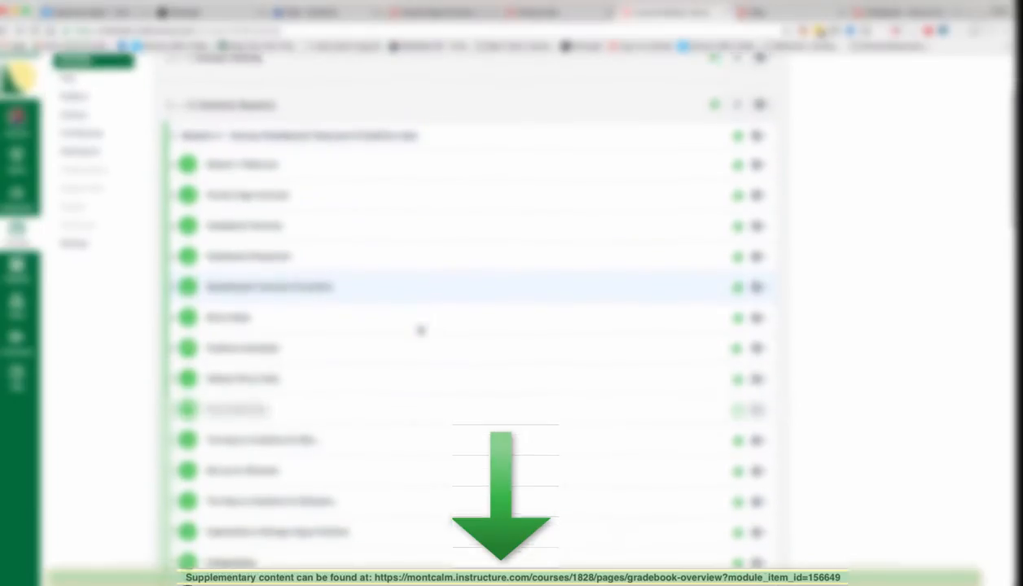
scroll(420, 330, "down", 3)
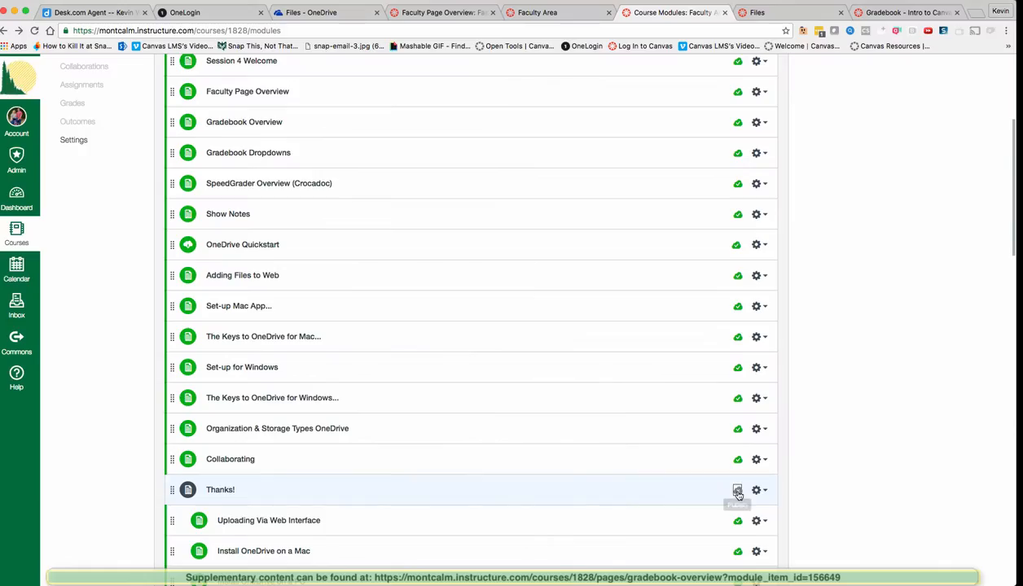
scroll(418, 460, "up", 3)
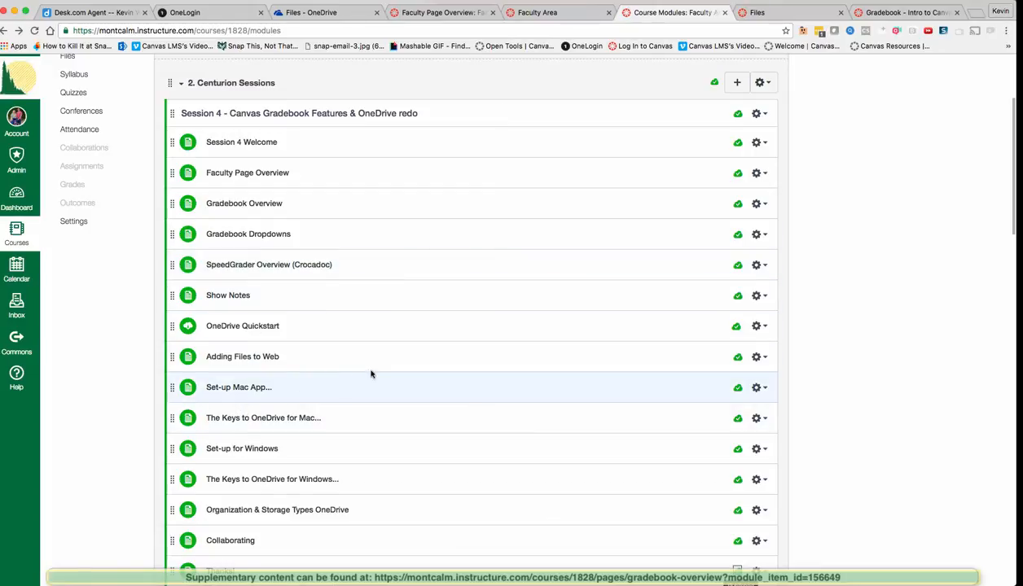
scroll(445, 373, "down", 1)
scroll(445, 373, "up", 1)
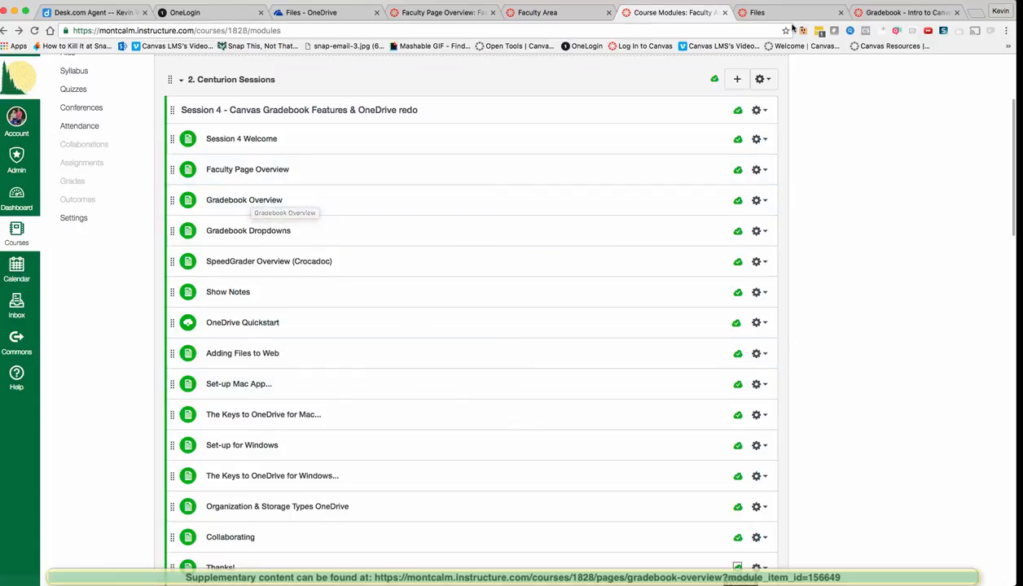
Step: Step through the Gradebook, Faculty Page Overview and Faculty Area tabs
left_click(894, 12)
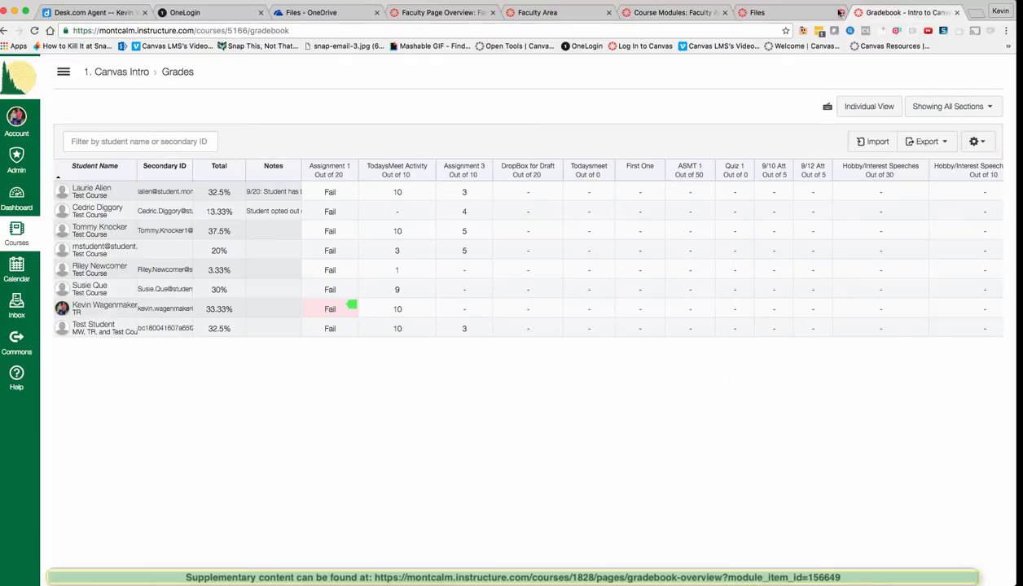
left_click(440, 14)
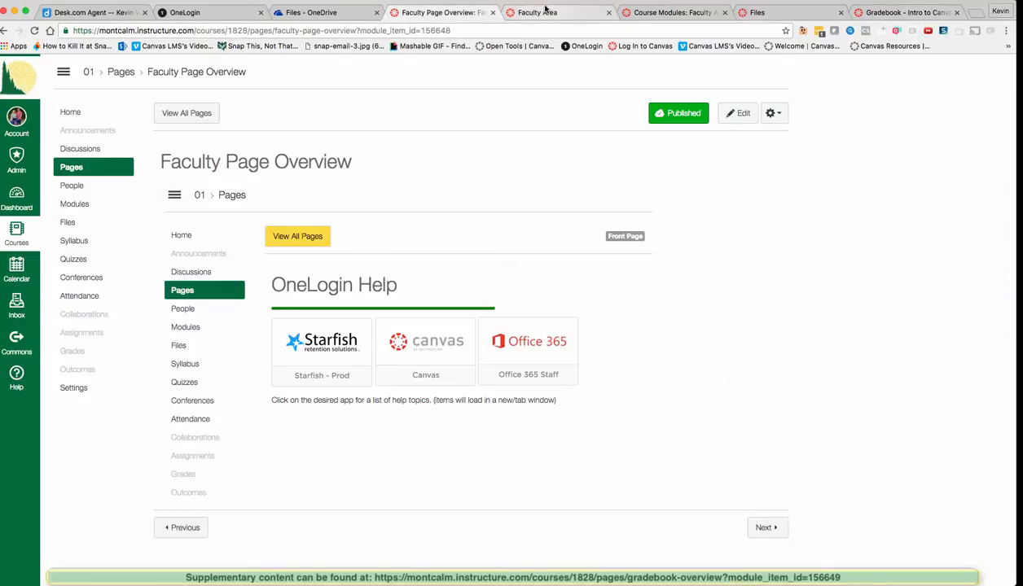
left_click(544, 11)
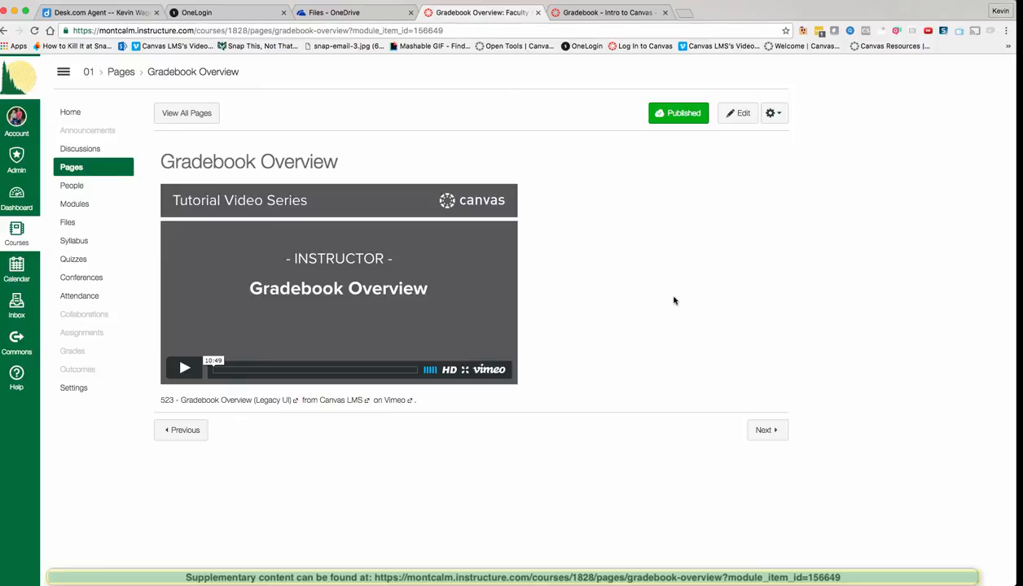
Step: Open the Canvas LMS's Videos bookmark on Vimeo and browse the tutorial grid, then return to the top
left_click(186, 47)
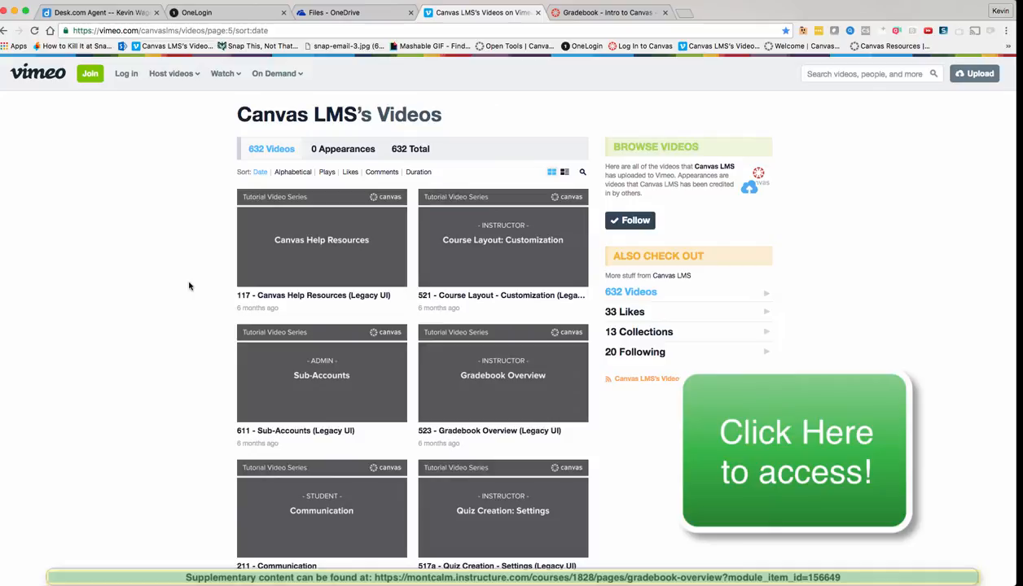
scroll(189, 286, "down", 1)
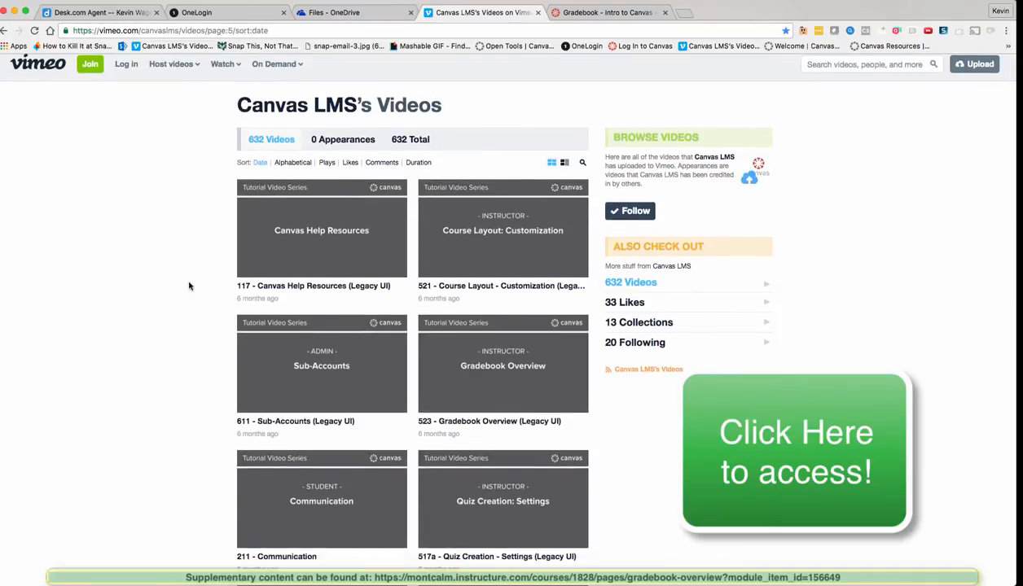
scroll(189, 286, "down", 3)
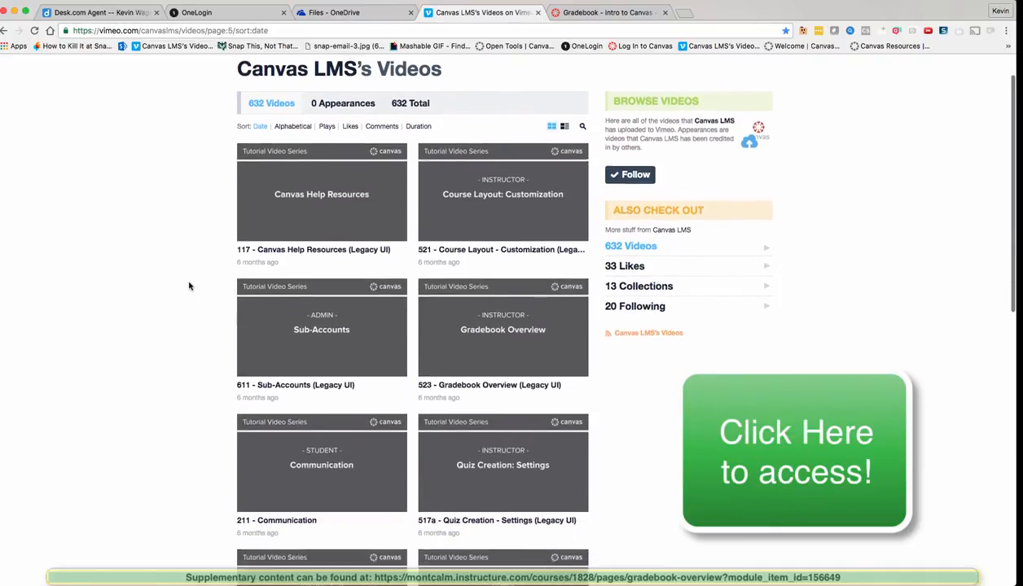
scroll(189, 286, "down", 5)
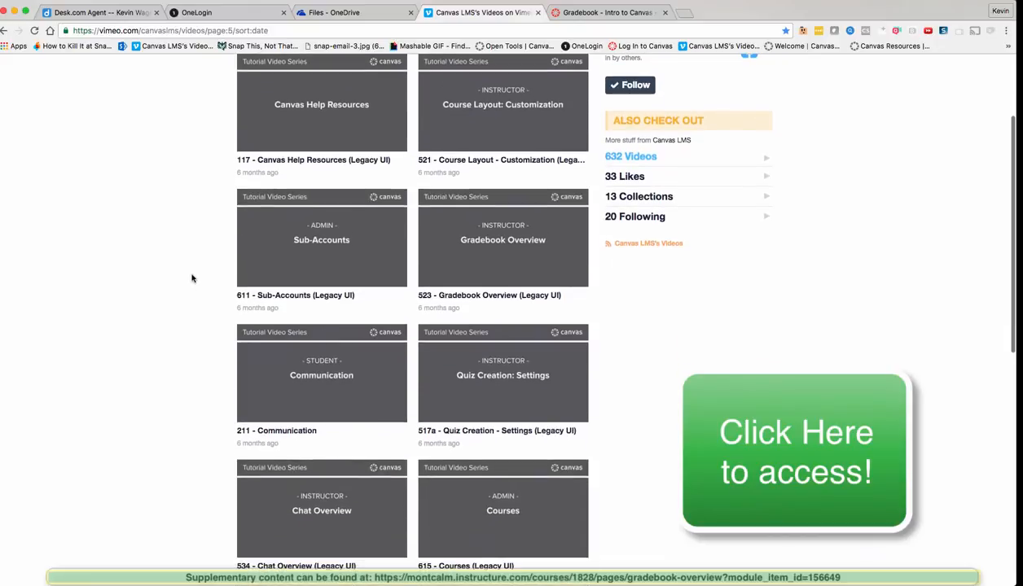
scroll(192, 278, "down", 2)
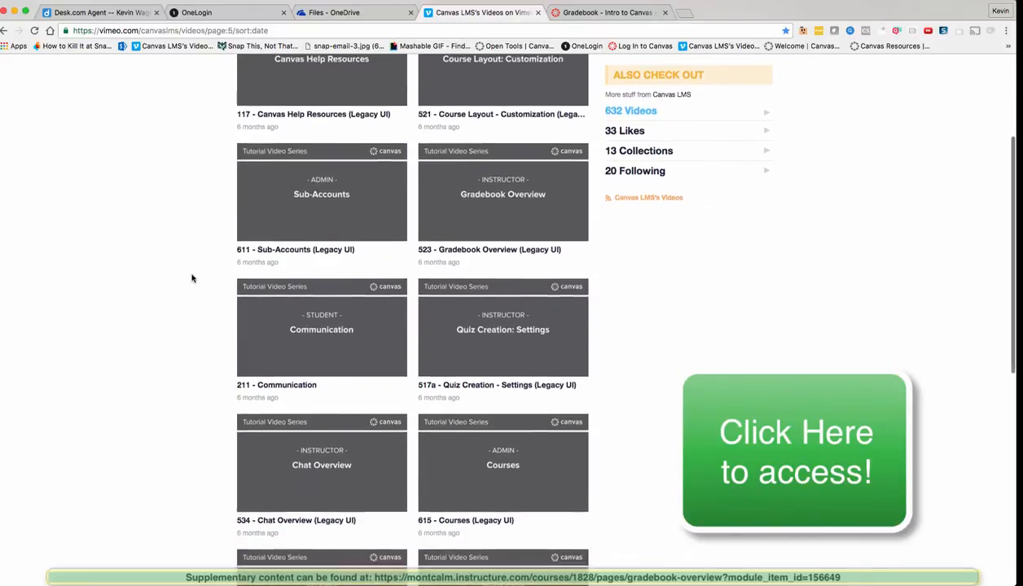
scroll(193, 278, "down", 1)
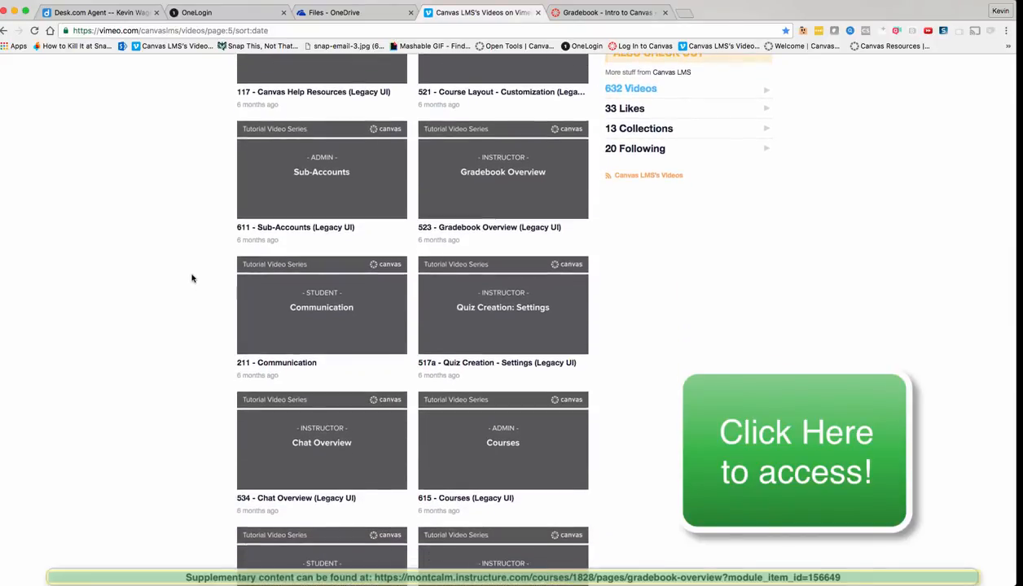
scroll(192, 278, "down", 1)
scroll(192, 278, "down", 4)
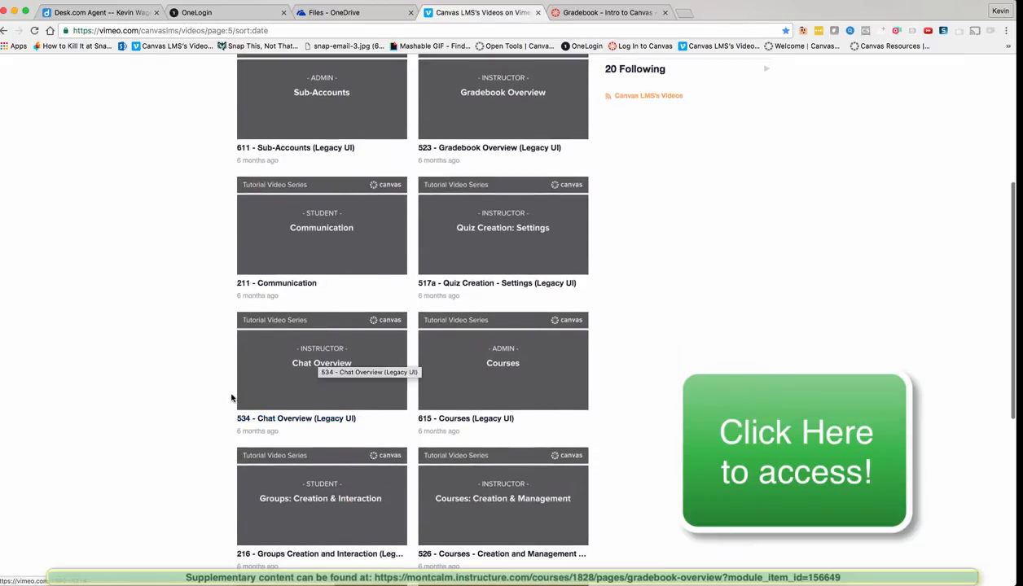
scroll(231, 395, "down", 4)
scroll(231, 398, "down", 6)
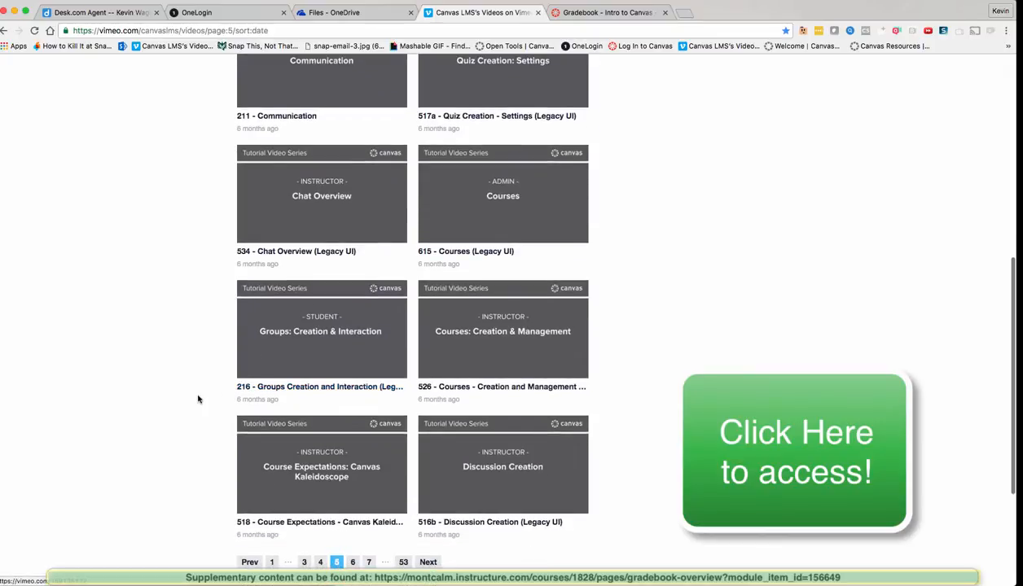
scroll(198, 398, "down", 1)
scroll(213, 411, "down", 1)
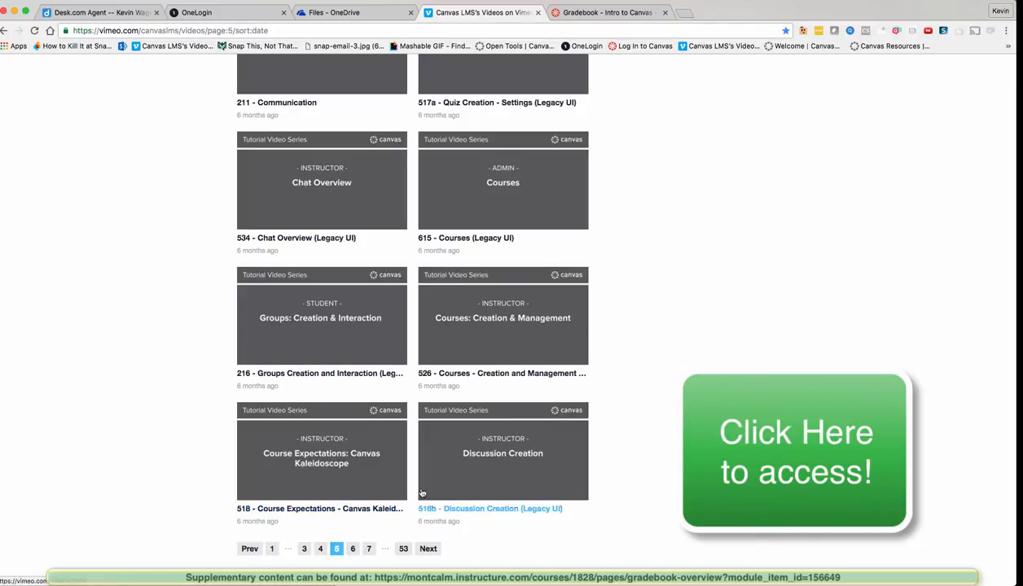
scroll(414, 485, "up", 1)
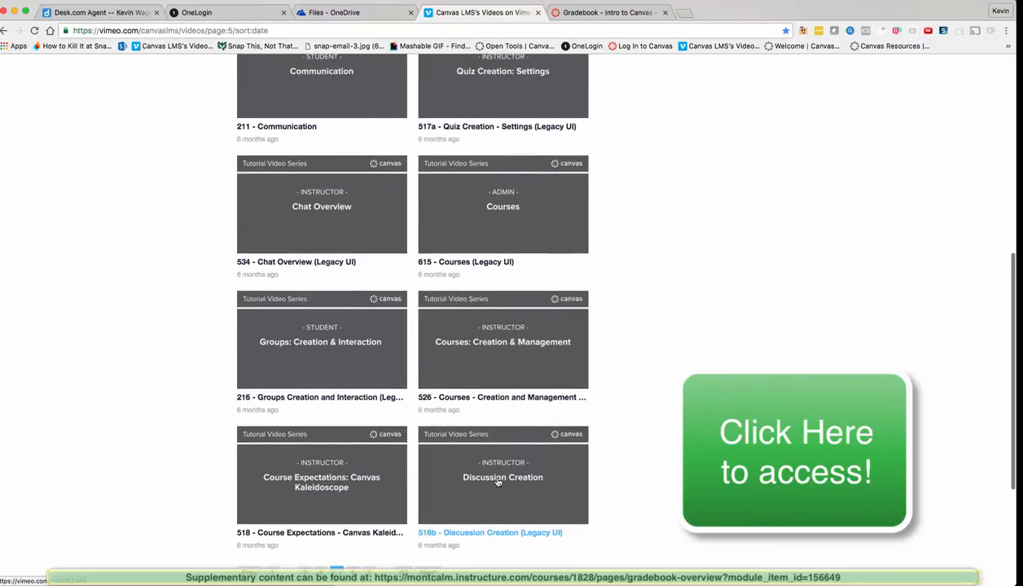
scroll(211, 474, "up", 1)
scroll(210, 474, "up", 8)
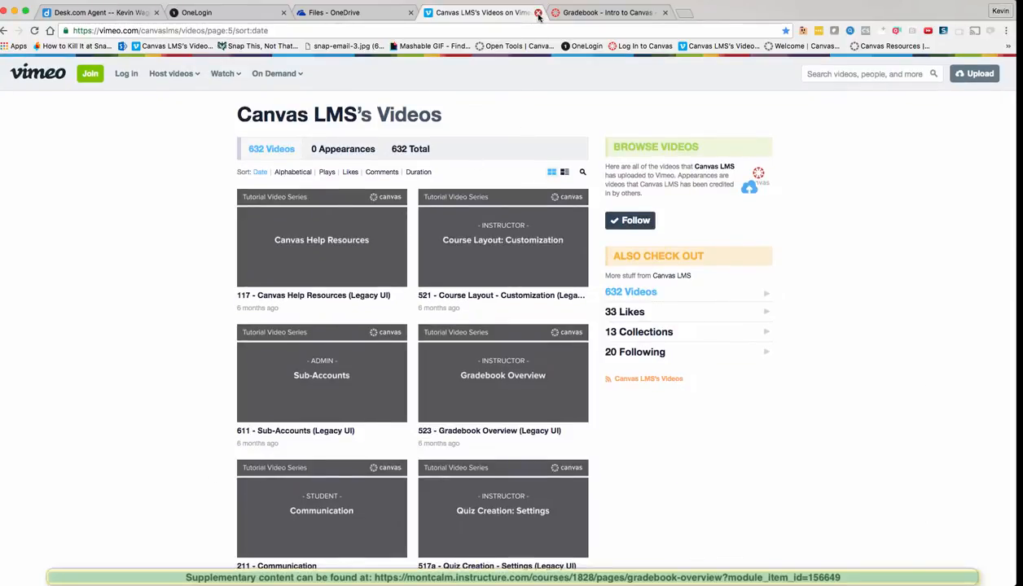
Step: Remove docs/DOC-5798 from the Open Tools document address to load the Community home page
left_click(517, 49)
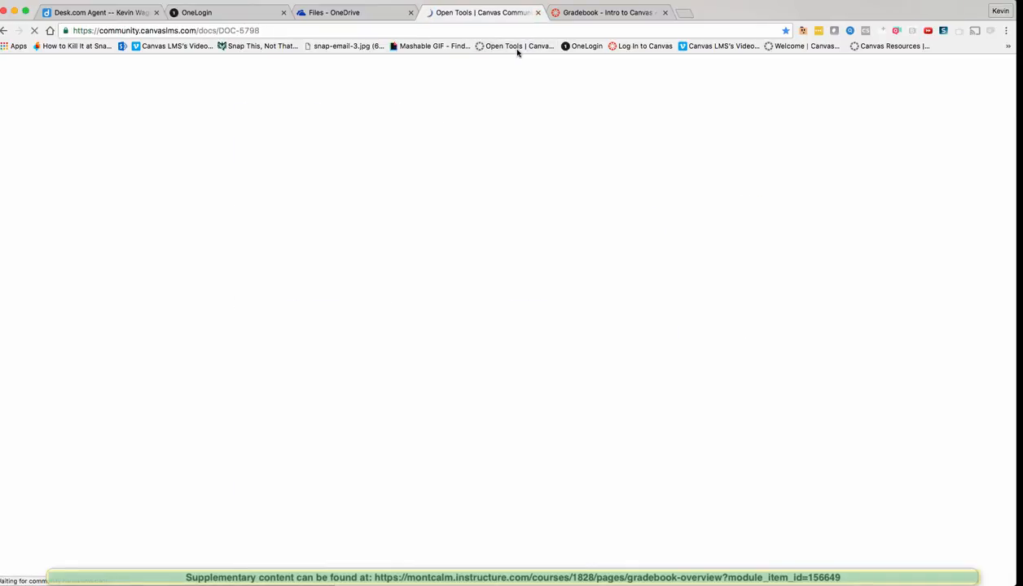
left_click_drag(260, 30, 199, 31)
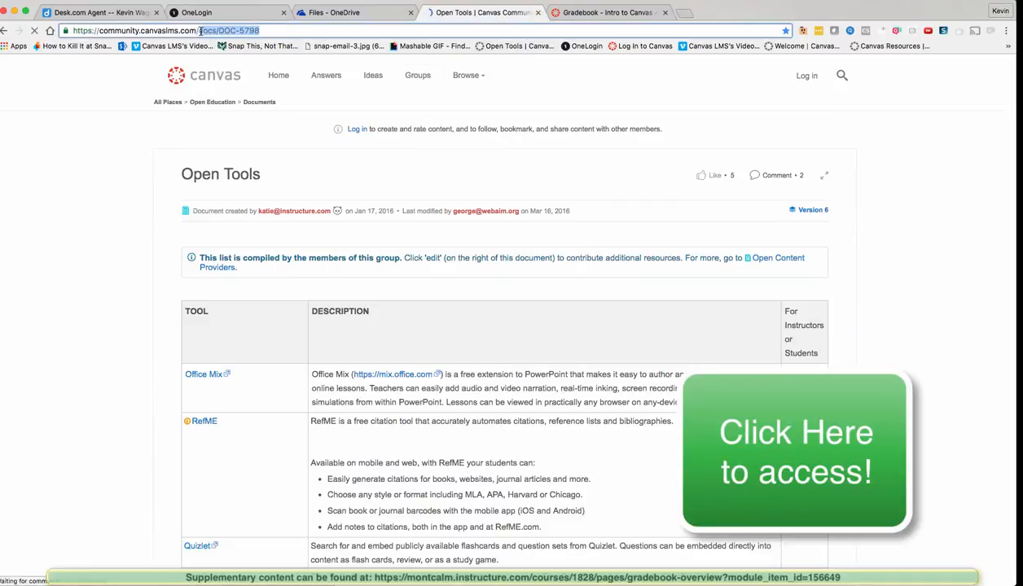
key("BackSpace")
key("Return")
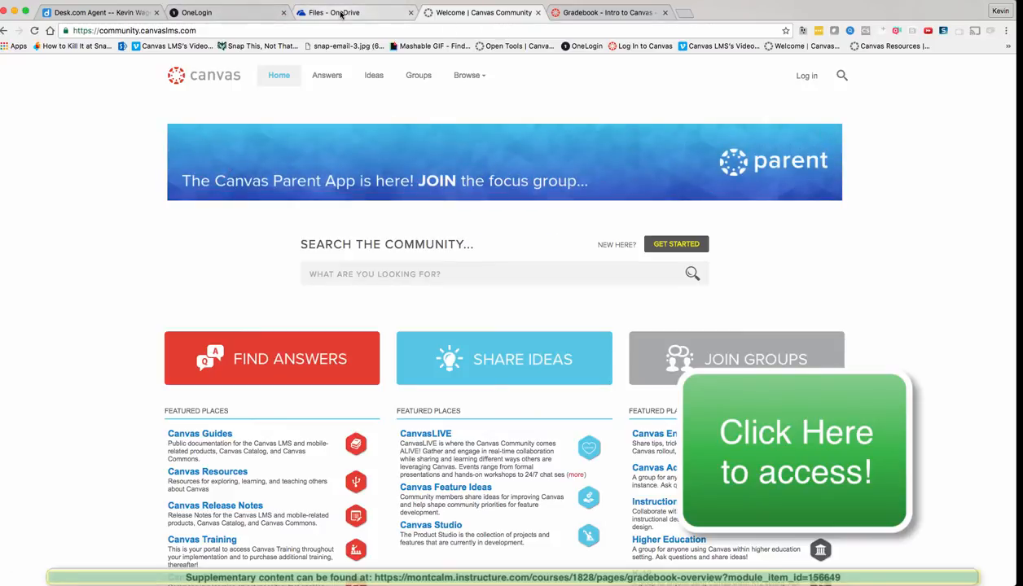
Step: Close the Community tab and choose Chat with Canvas Support from the Help menu
left_click(538, 13)
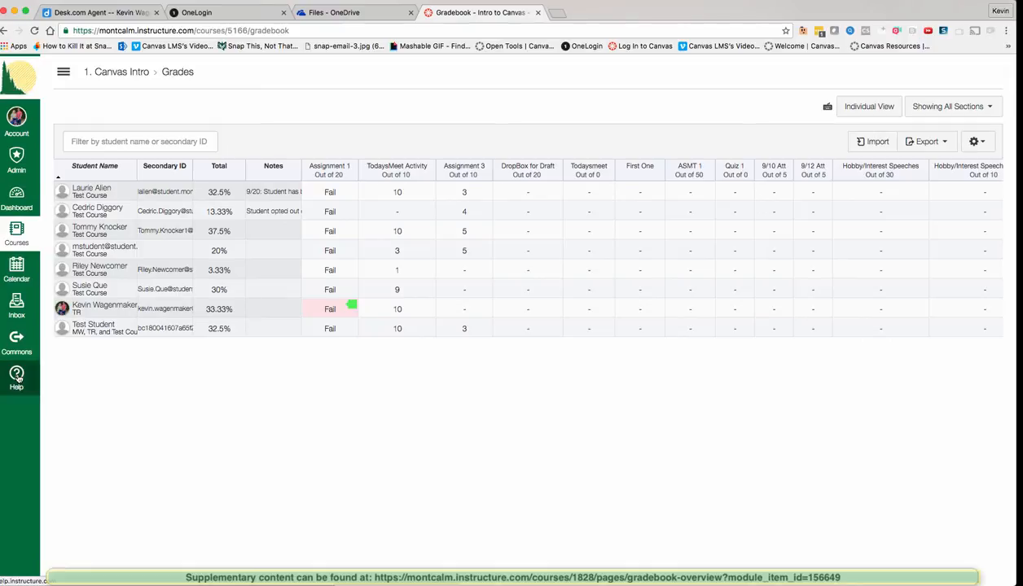
left_click(11, 380)
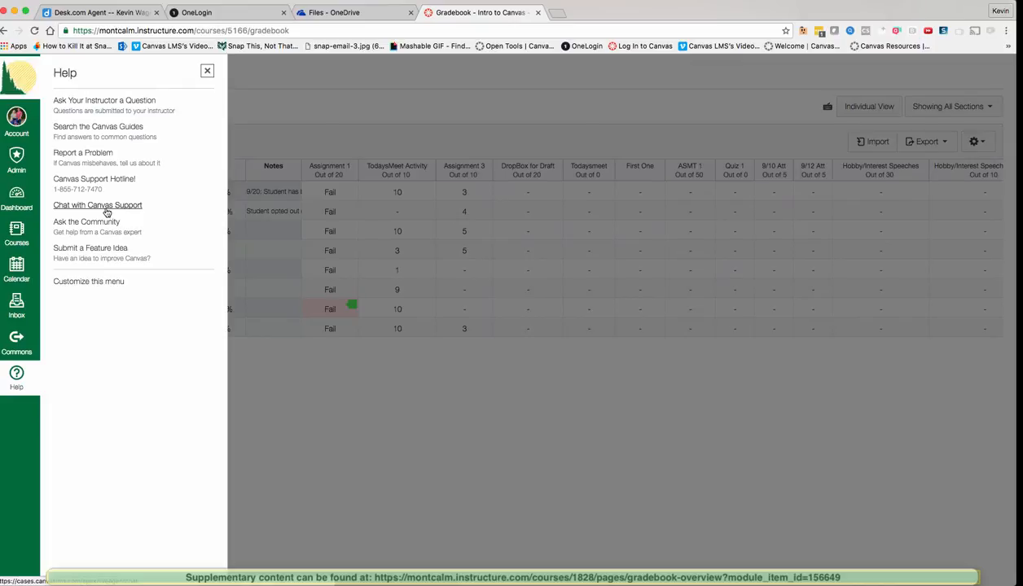
left_click(107, 212)
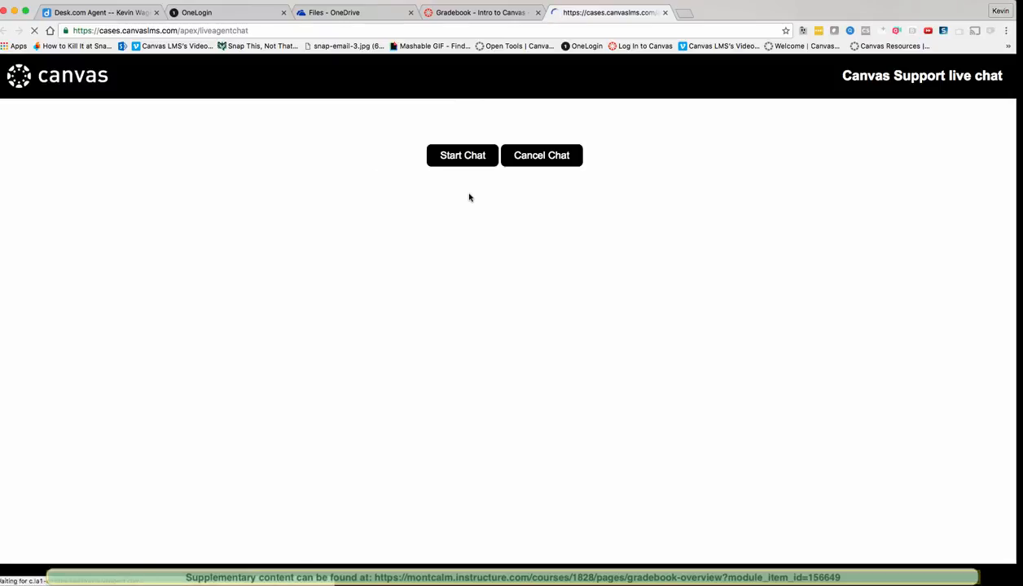
Step: Start the pre-chat form and enter the user's name and e-mail address
left_click(463, 158)
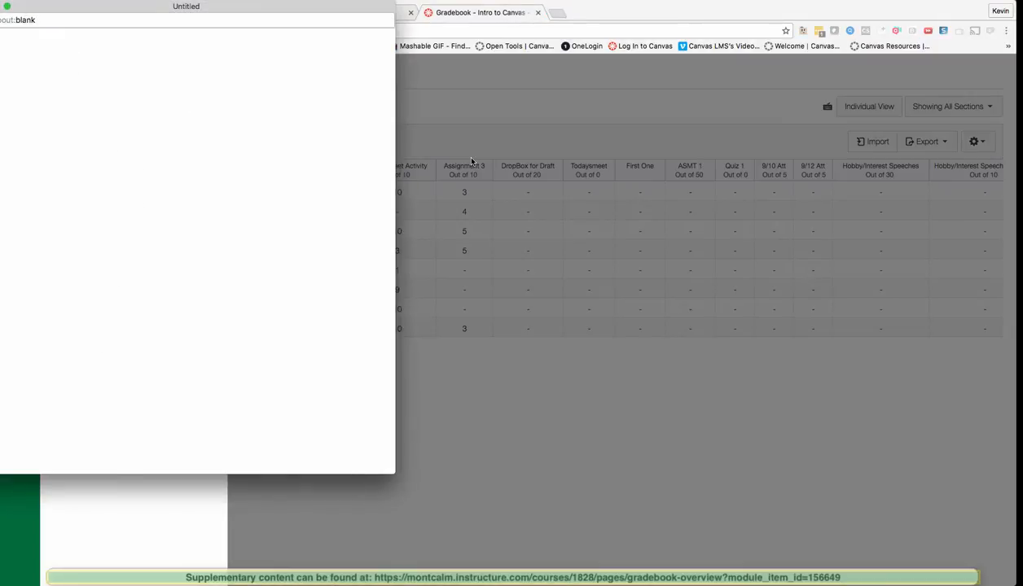
left_click_drag(221, 20, 275, 29)
left_click(254, 112)
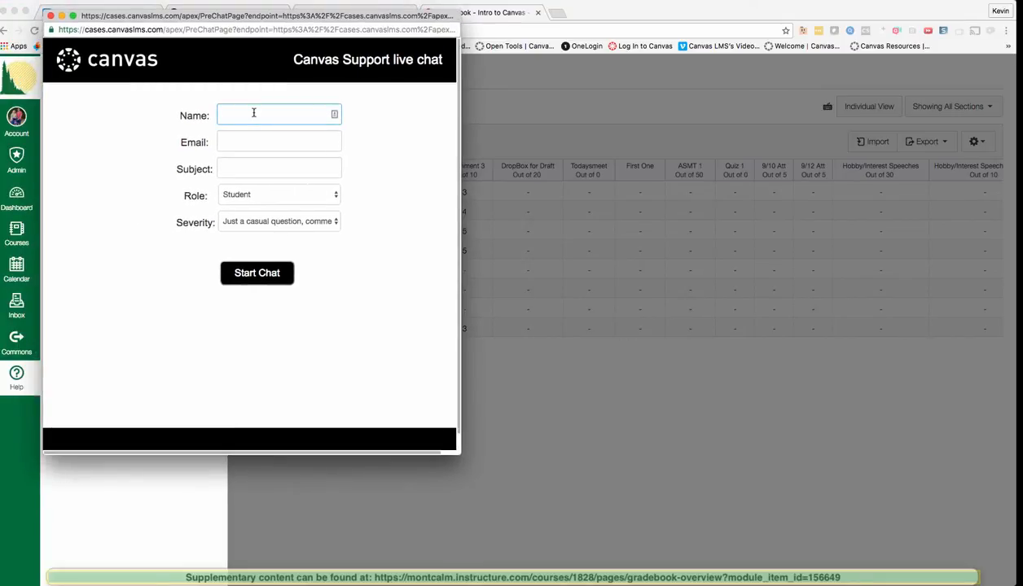
type("Kevin")
key("Down")
key("Return")
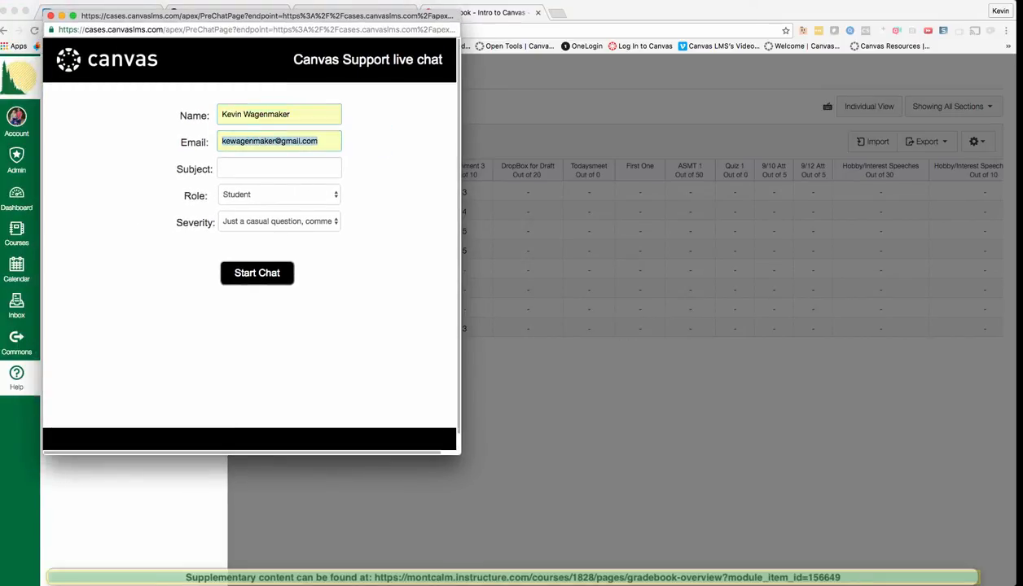
key("Tab")
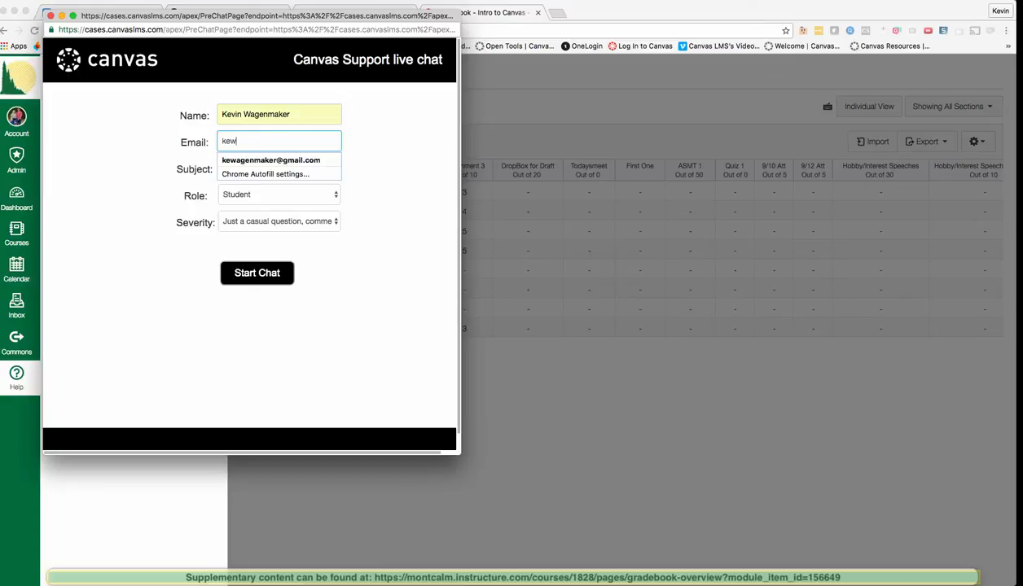
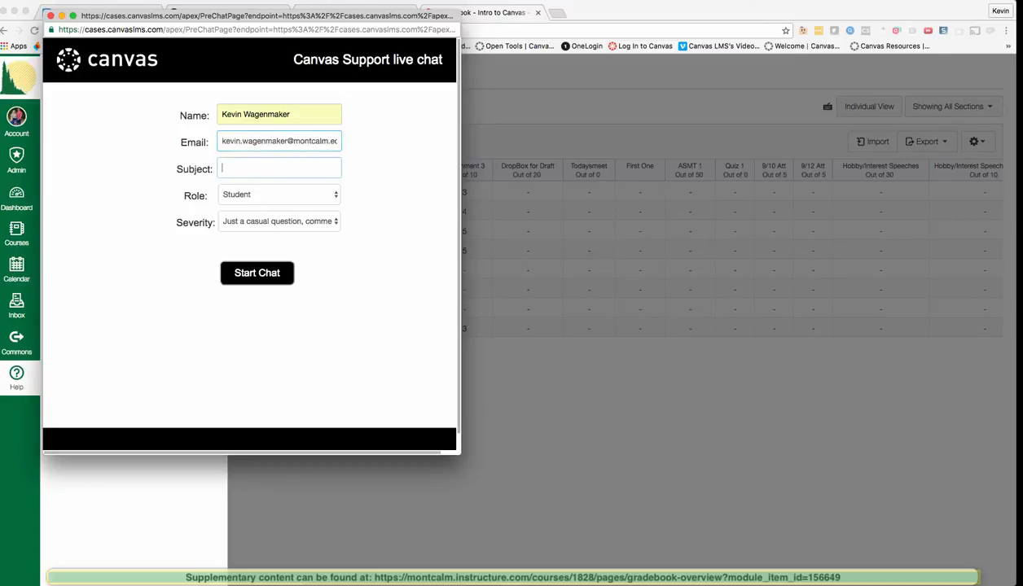
key("Tab")
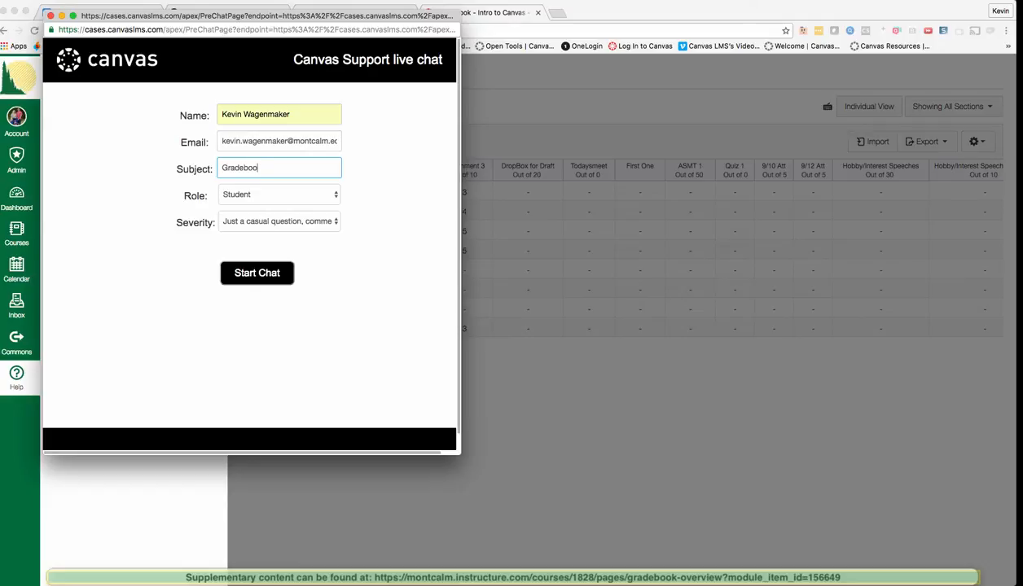
Step: Set Role to Teacher and Severity to 'Just a casual question', then start the chat
left_click(315, 194)
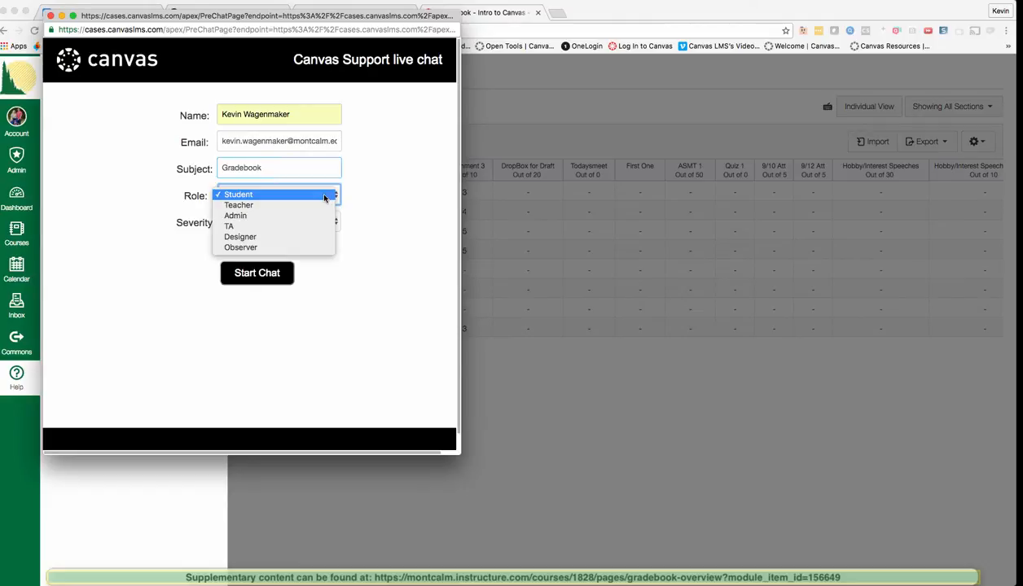
left_click(320, 206)
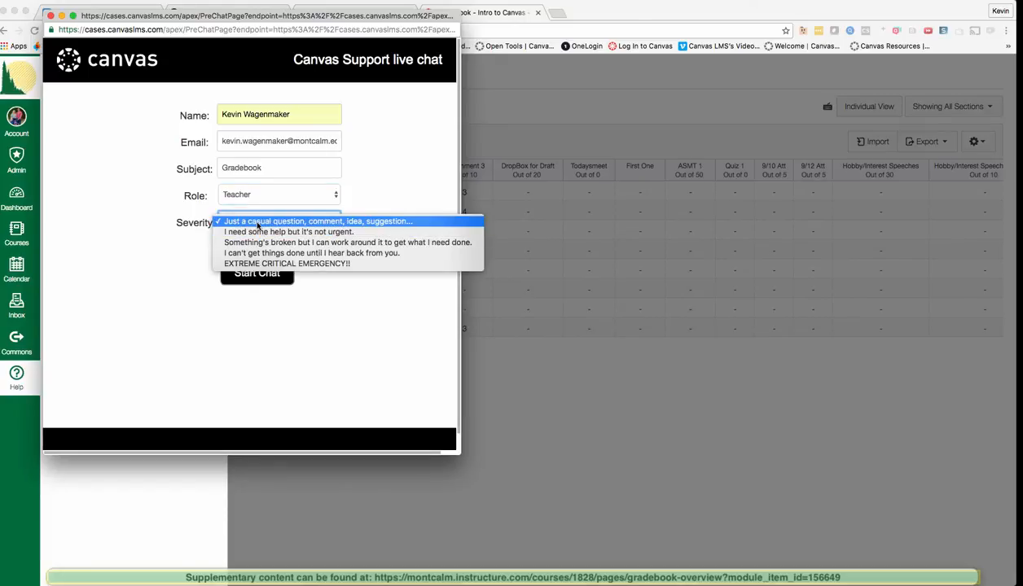
left_click(257, 221)
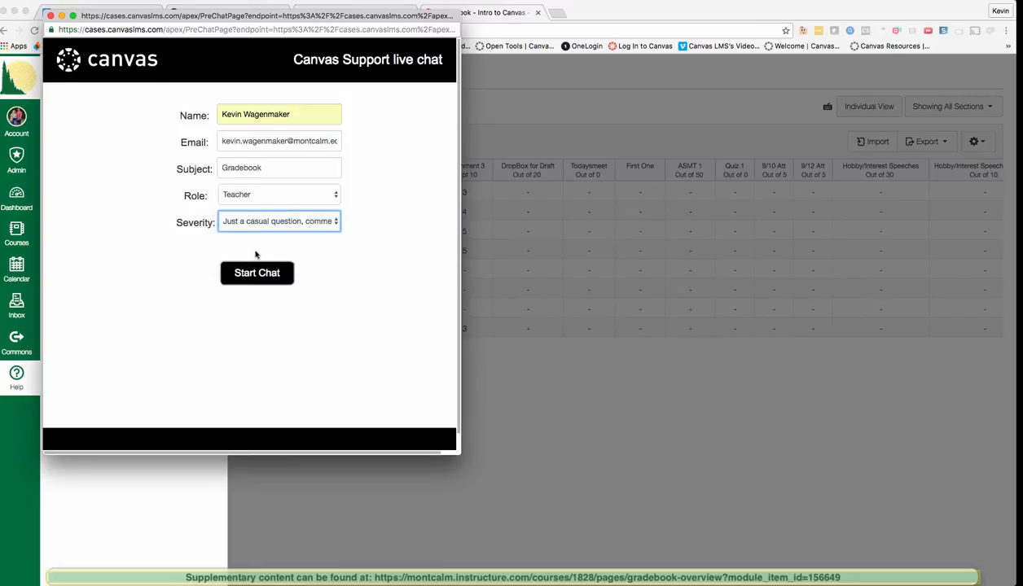
left_click(256, 272)
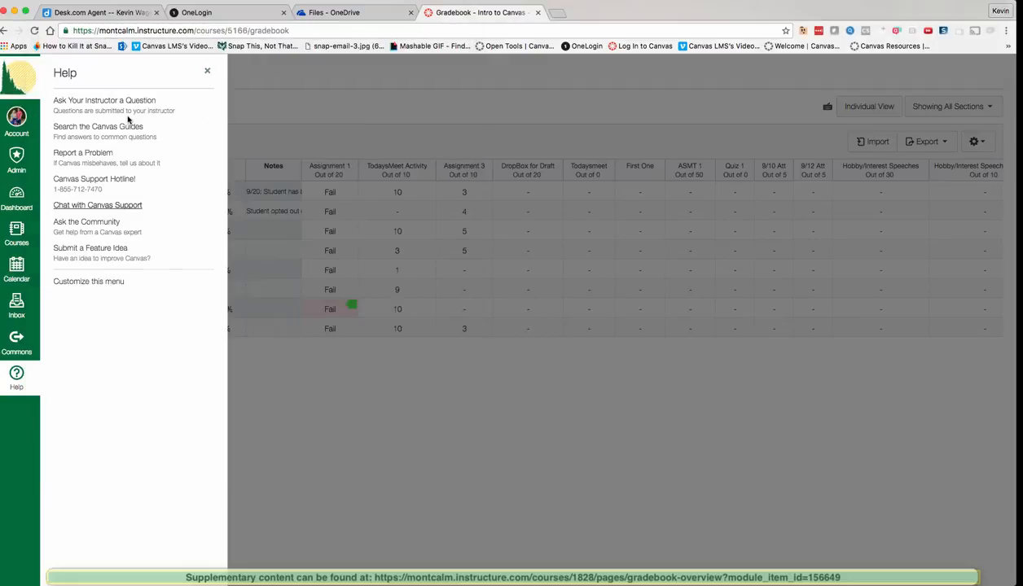
left_click(326, 455)
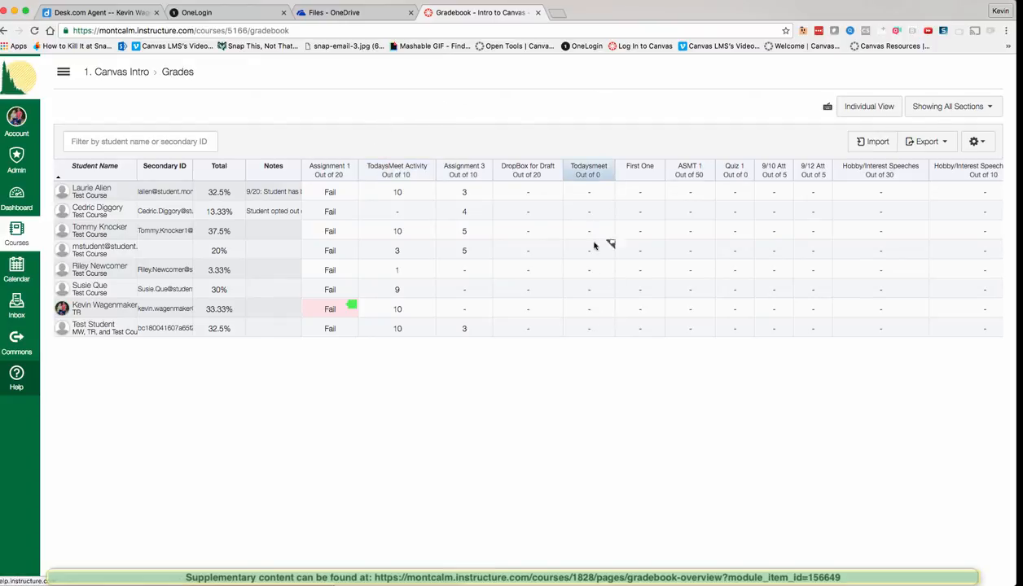
left_click(26, 367)
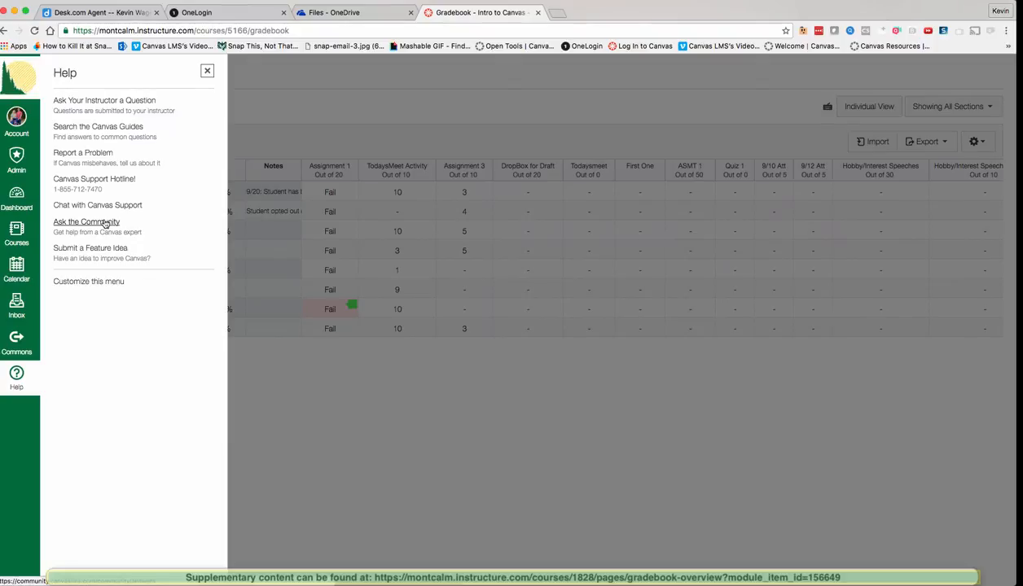
left_click(105, 224)
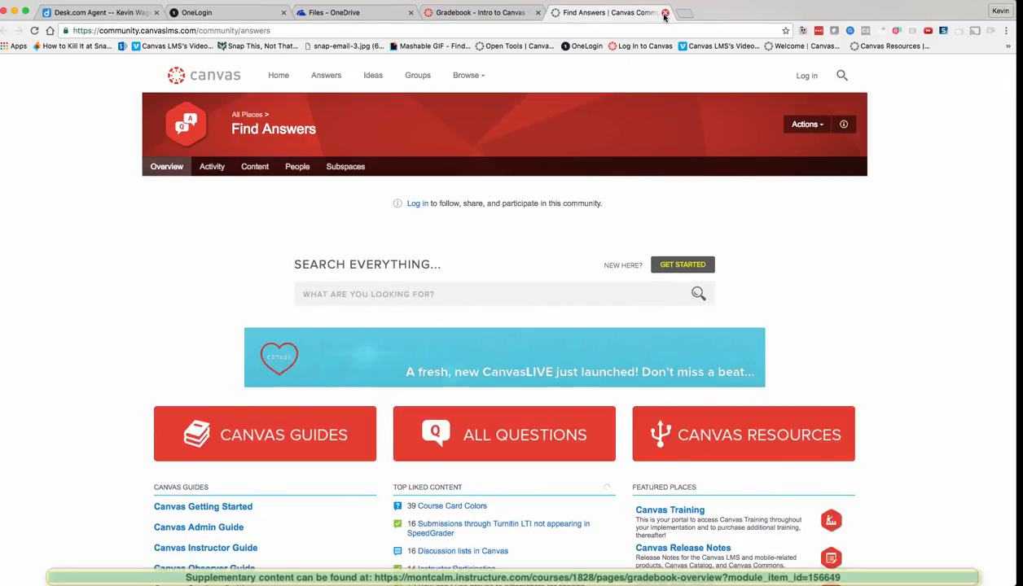
left_click(665, 14)
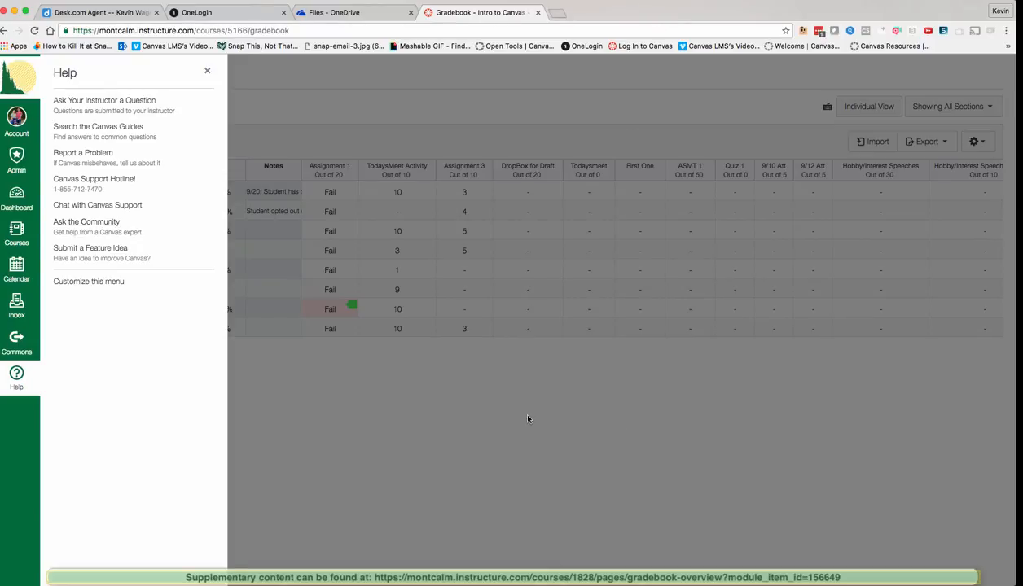
Step: Dismiss the Help panel, then open the Dashboard link in a new tab via right-click
left_click(528, 419)
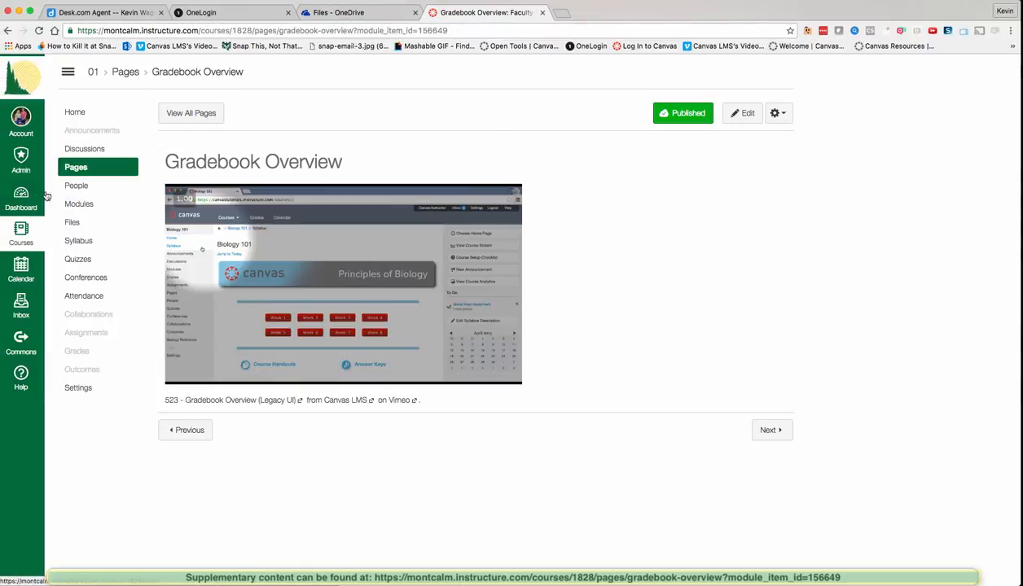
right_click(27, 199)
left_click(46, 204)
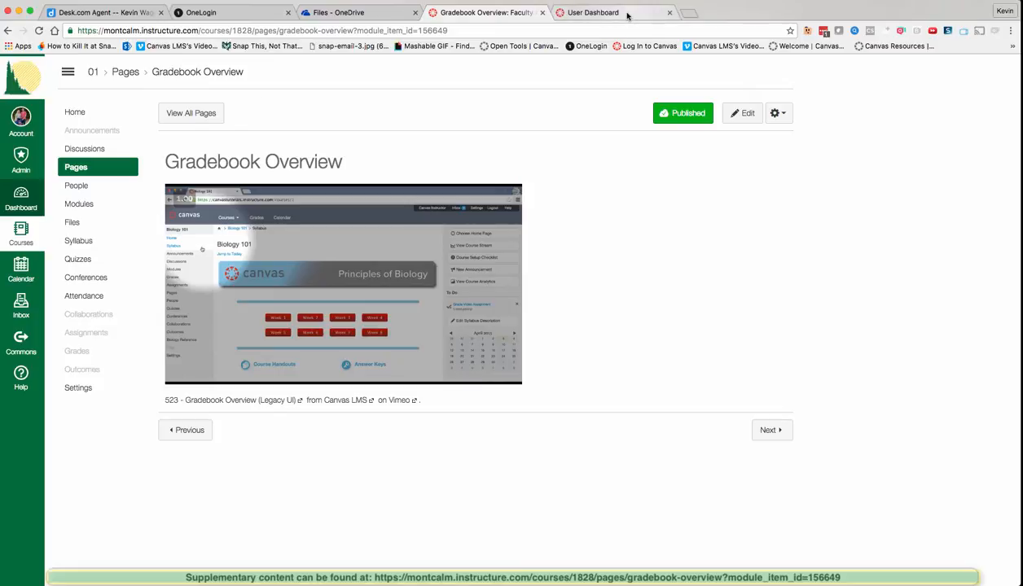
Step: In the Dashboard tab, open 1. Canvas Intro's Grades, then return to the Gradebook Overview tab
left_click(619, 14)
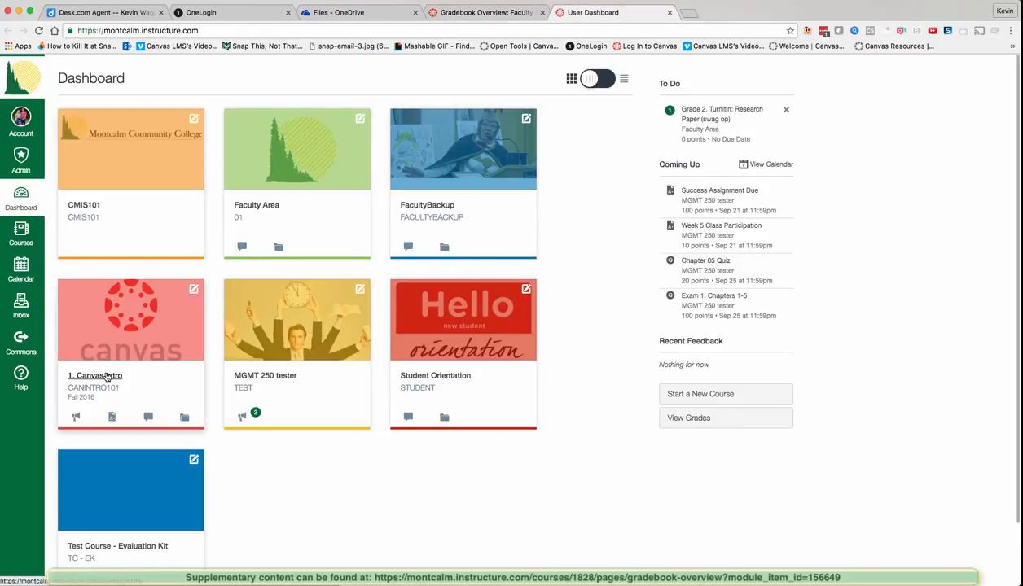
left_click(108, 376)
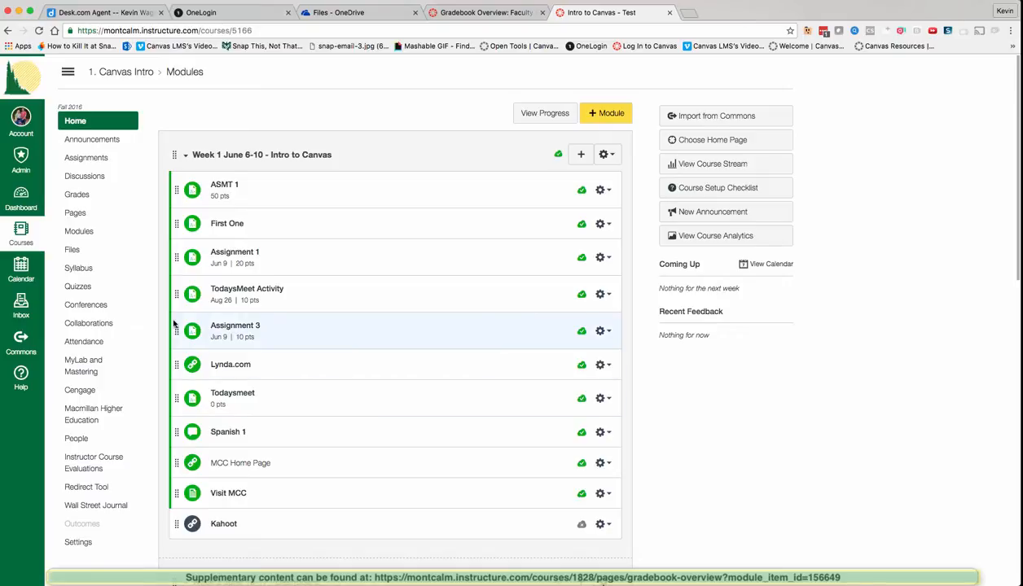
left_click(79, 194)
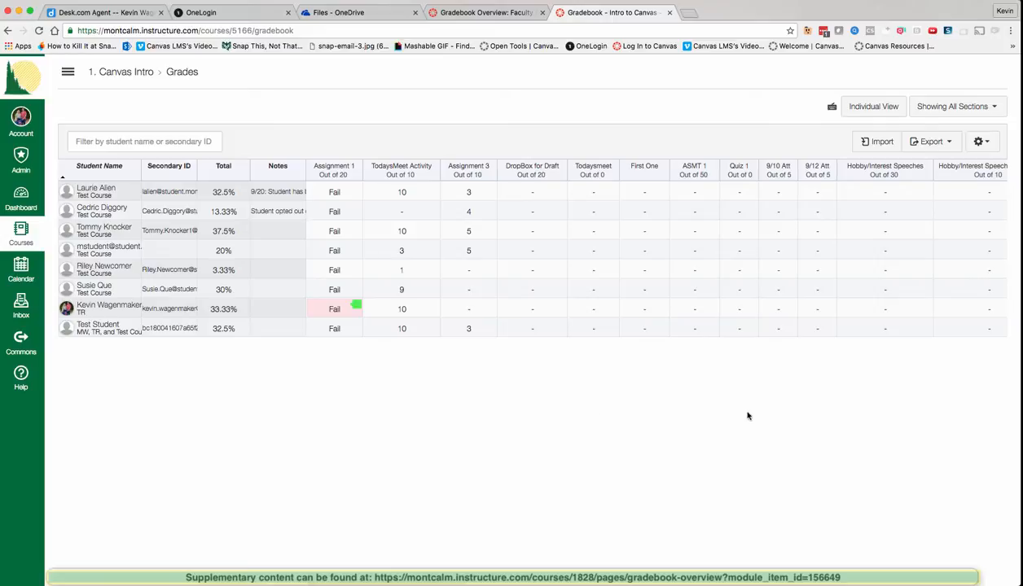
left_click(476, 14)
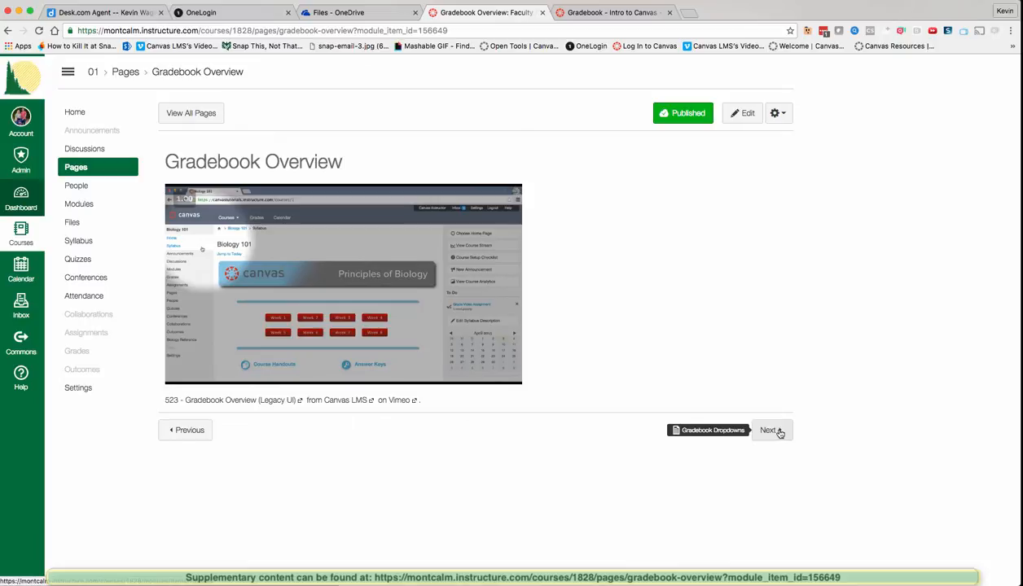
Step: Review the Gradebook Dropdowns page diagrams, then switch to the Gradebook - Intro to Canvas tab
left_click(778, 433)
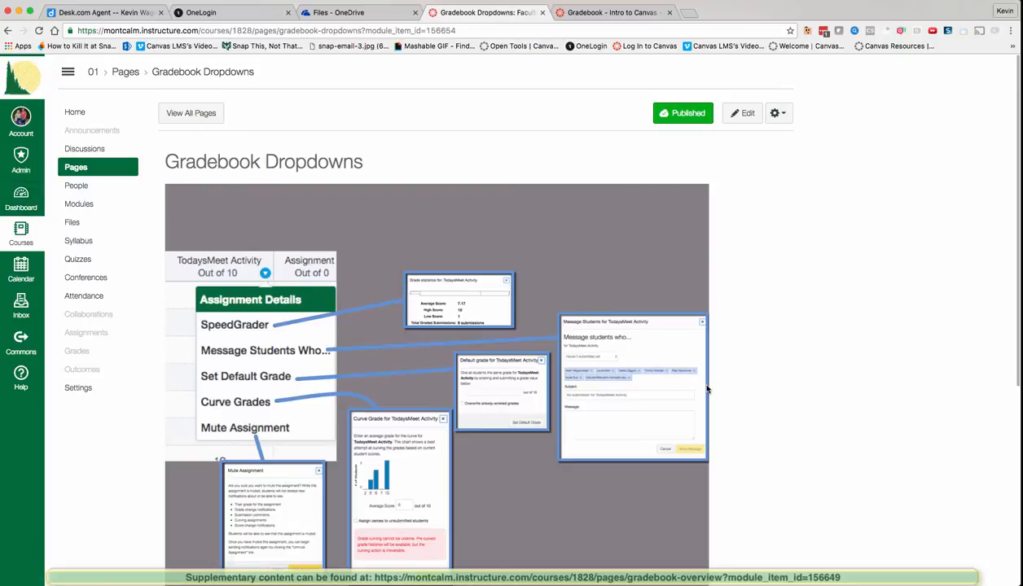
scroll(522, 385, "down", 5)
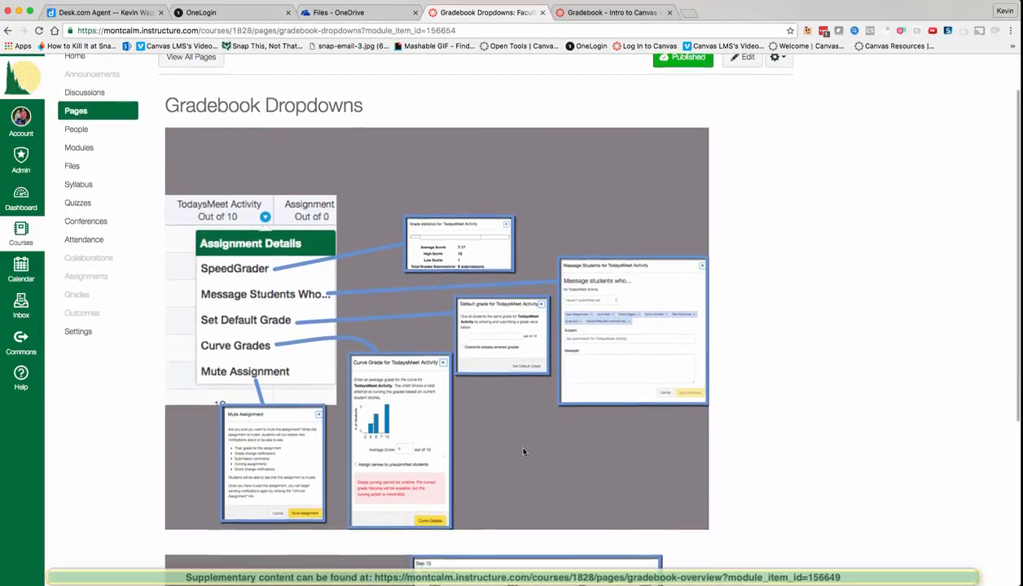
scroll(523, 452, "down", 2)
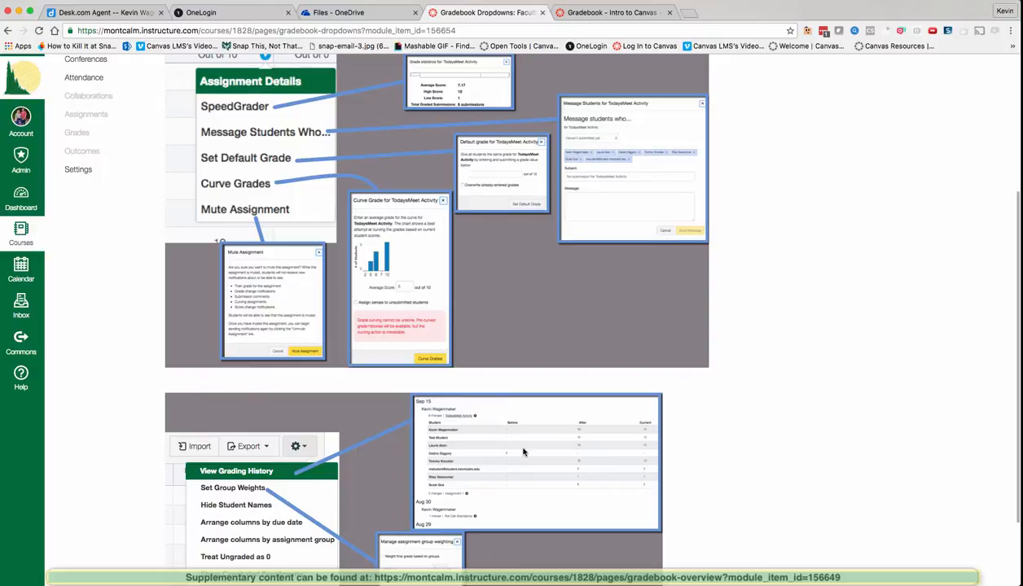
scroll(523, 452, "up", 2)
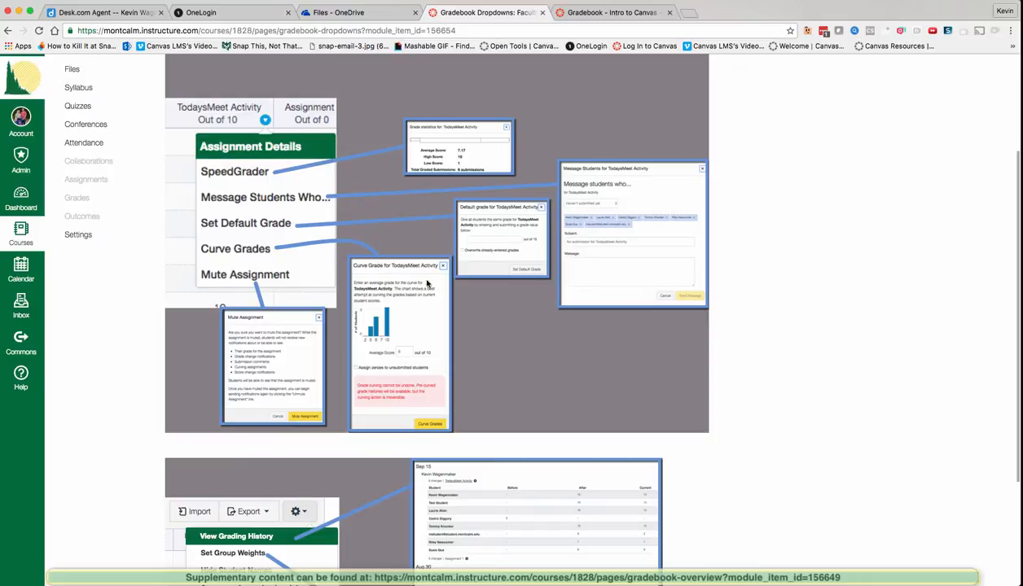
left_click(586, 12)
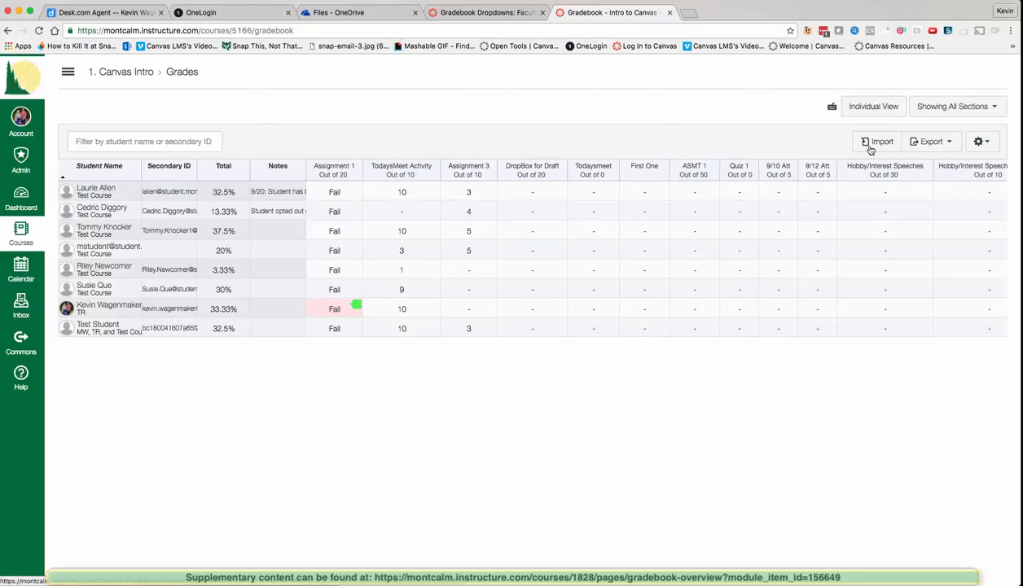
Step: Look at the gradebook gear menu, then go to Assignments through the course navigation menu
left_click(984, 142)
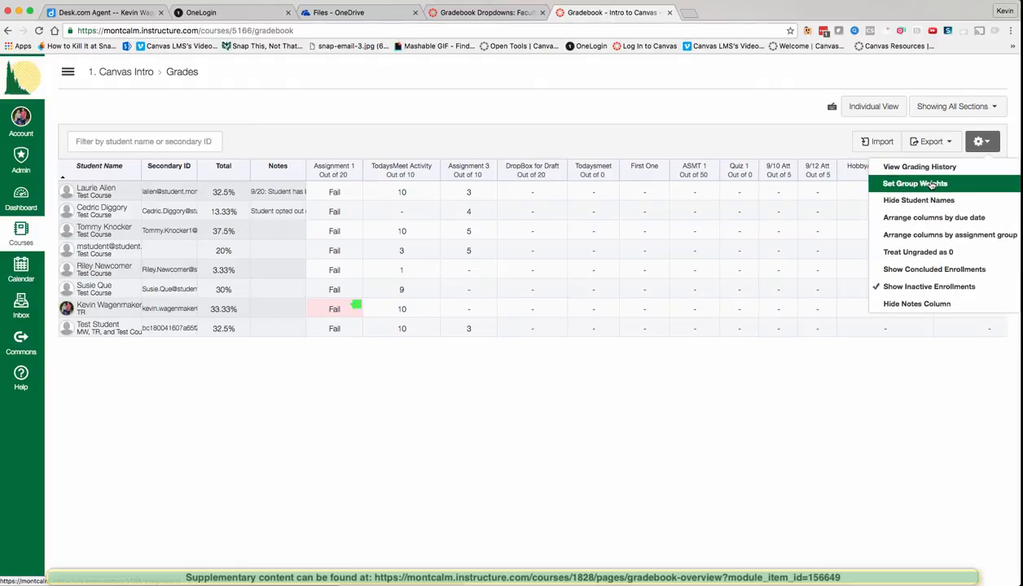
left_click(139, 113)
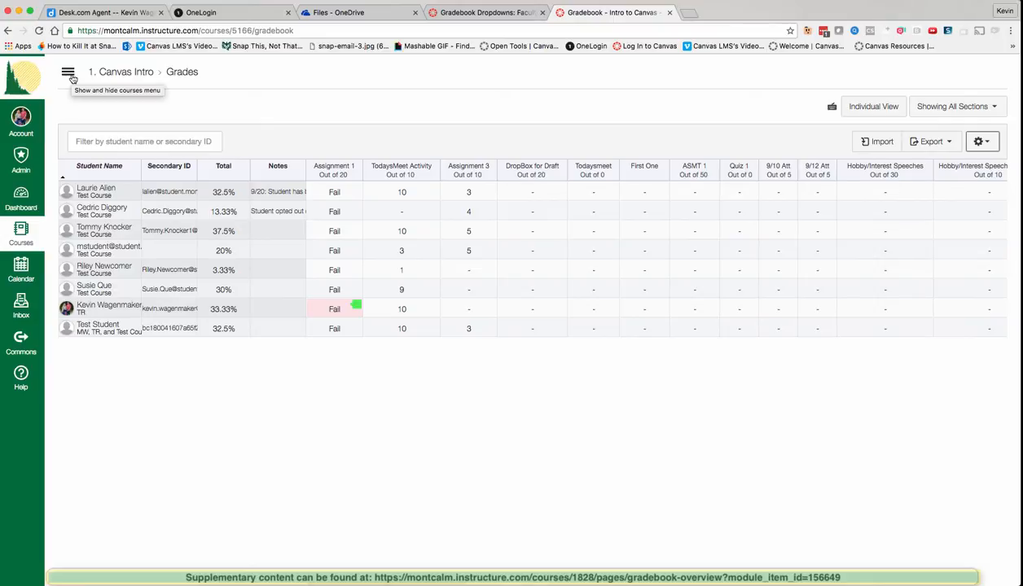
left_click(69, 75)
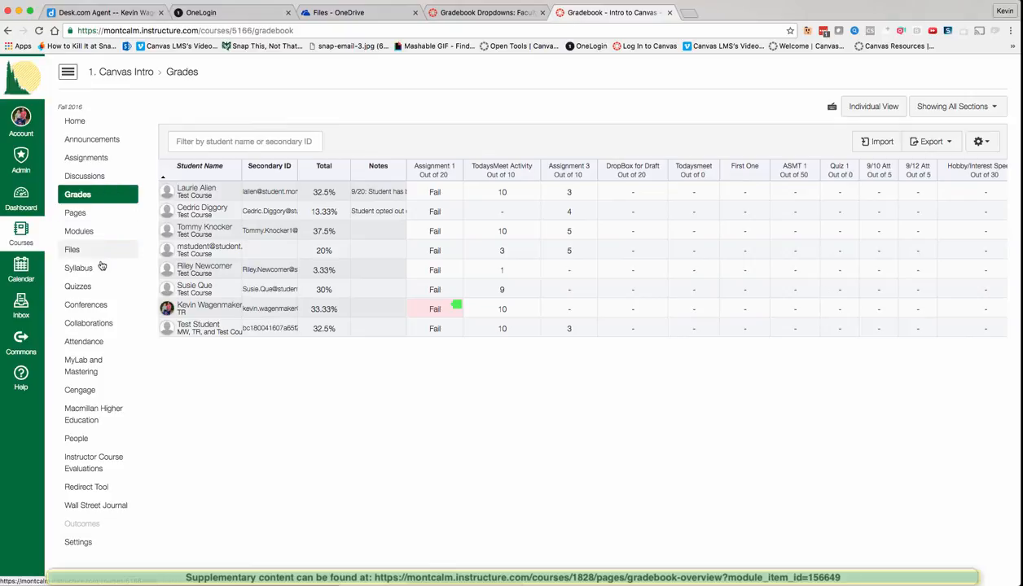
left_click(97, 164)
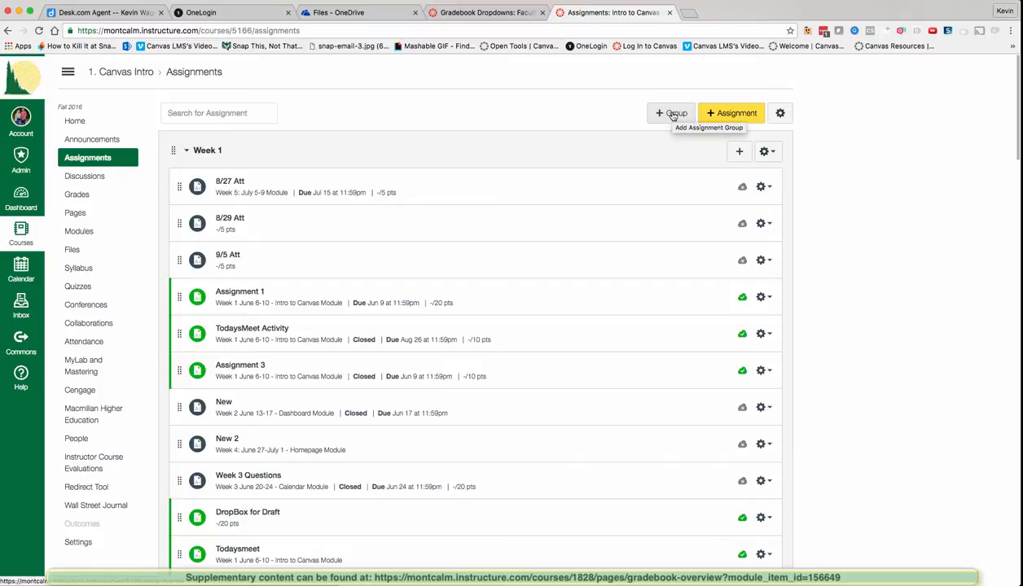
Step: Preview weighting the final grade by assignment groups, then close Assignments Settings without entering a Week 1 weight
left_click(780, 113)
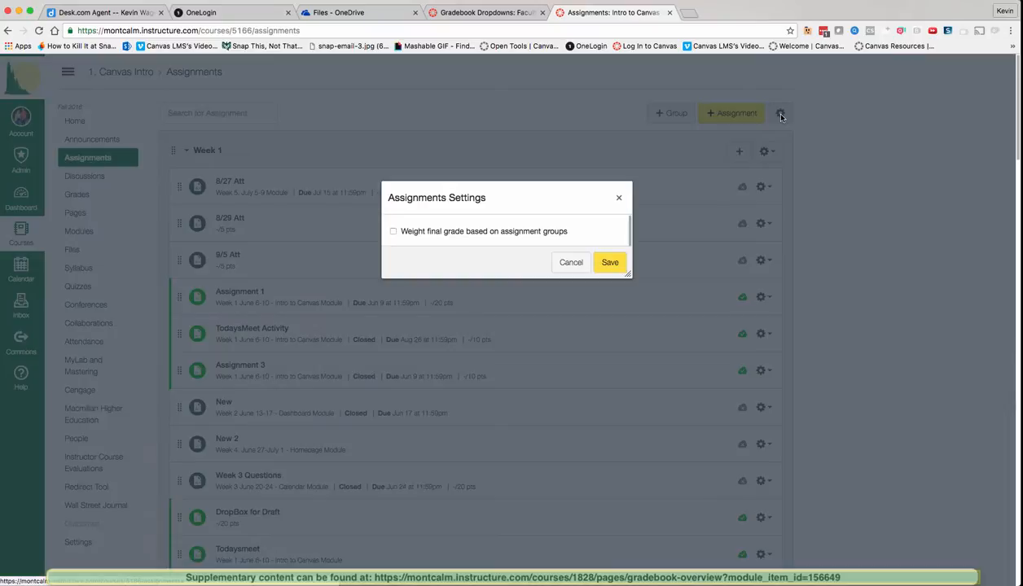
left_click(392, 231)
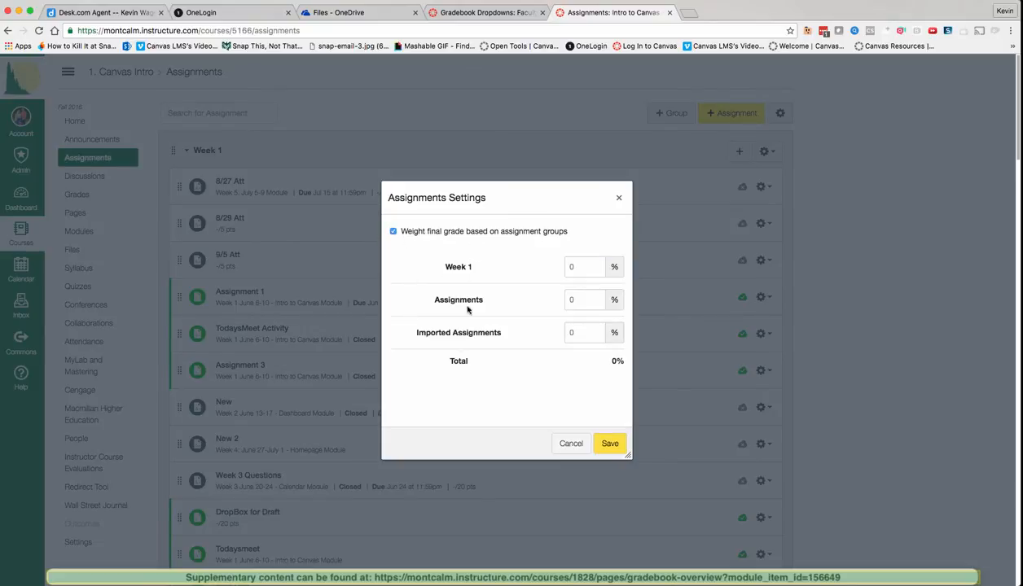
scroll(237, 276, "down", 2)
scroll(238, 273, "up", 1)
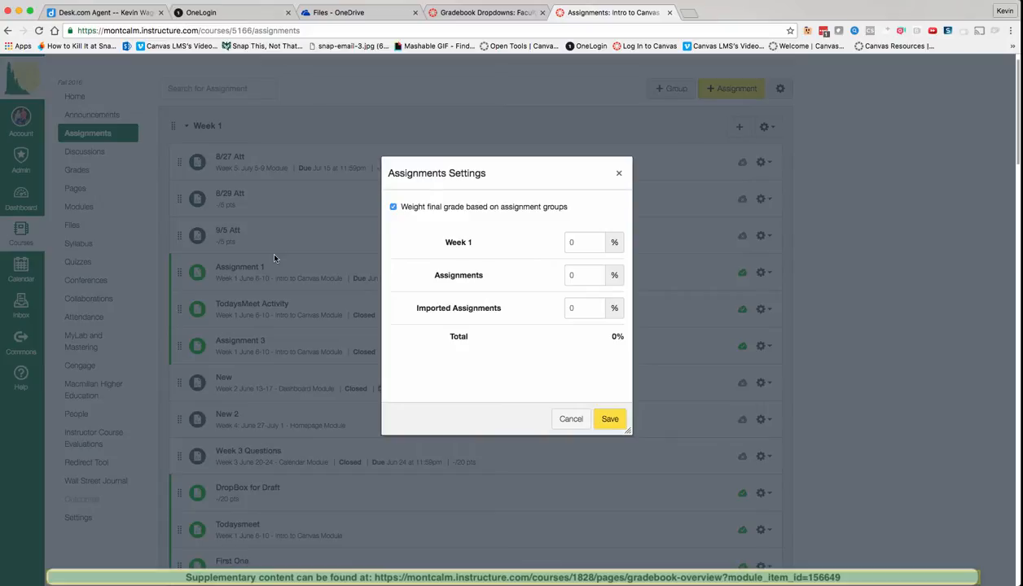
scroll(274, 258, "down", 2)
scroll(274, 258, "down", 9)
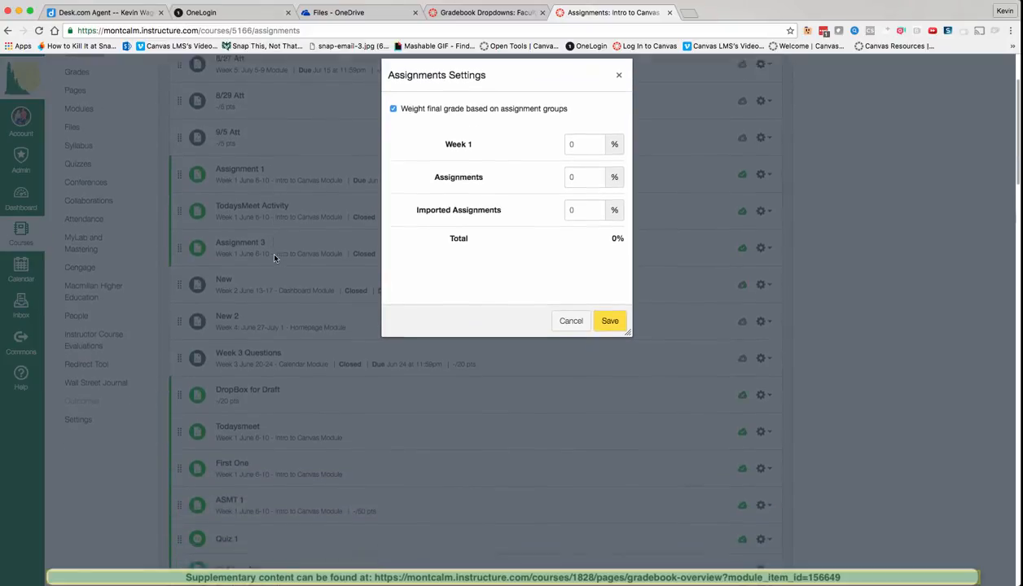
scroll(225, 315, "down", 10)
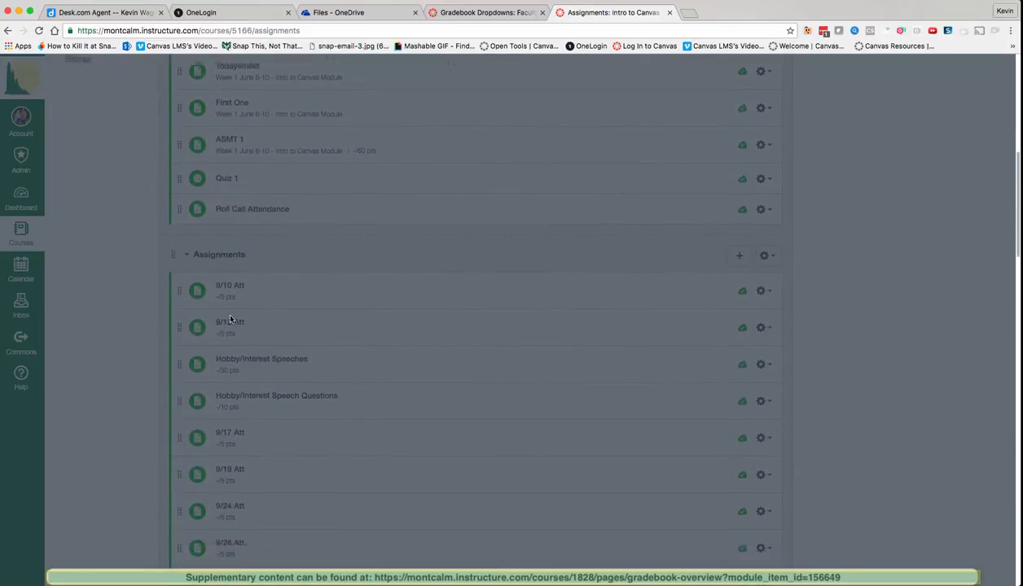
scroll(230, 319, "down", 10)
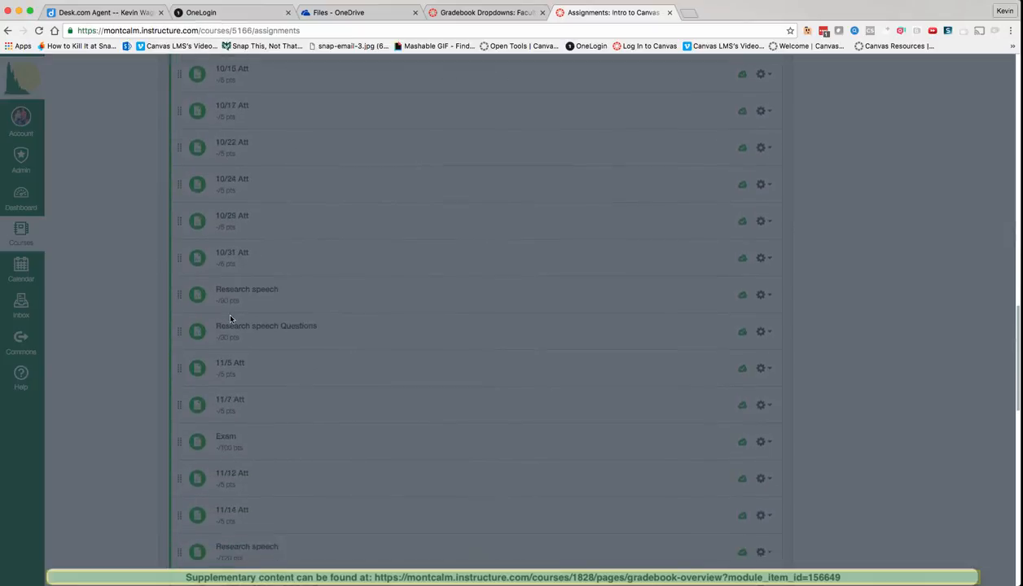
scroll(230, 319, "down", 10)
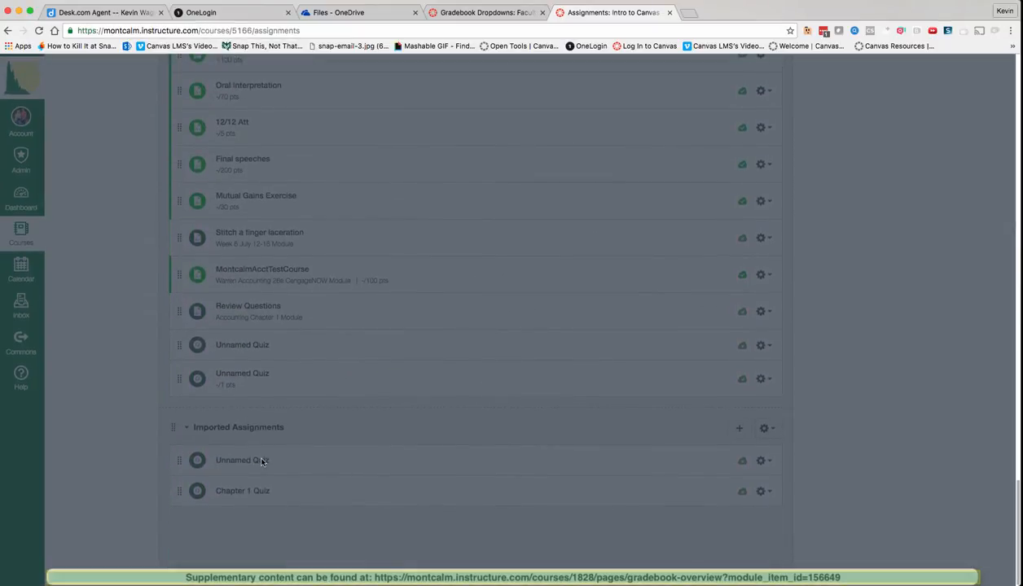
scroll(275, 384, "up", 15)
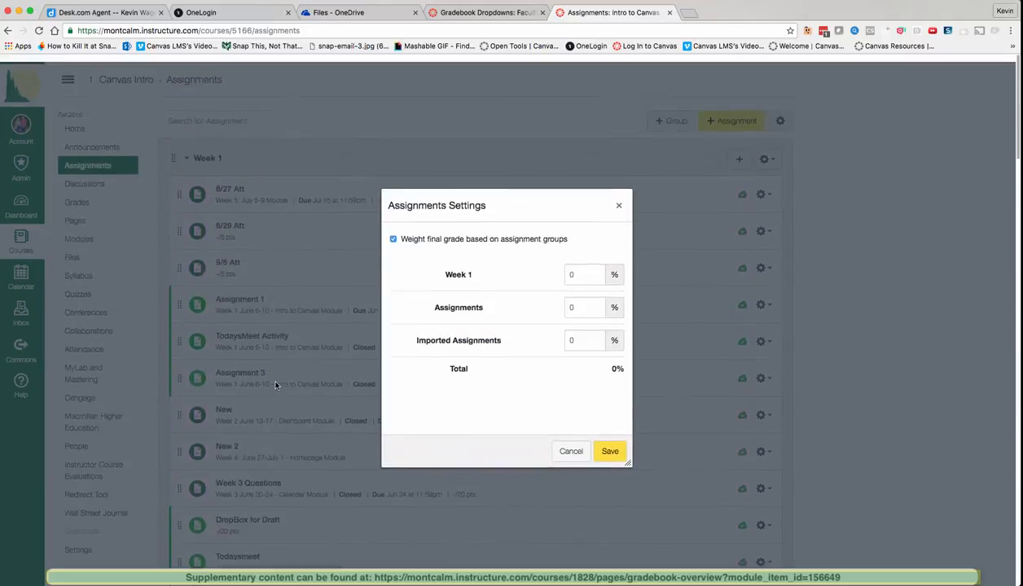
left_click(579, 271)
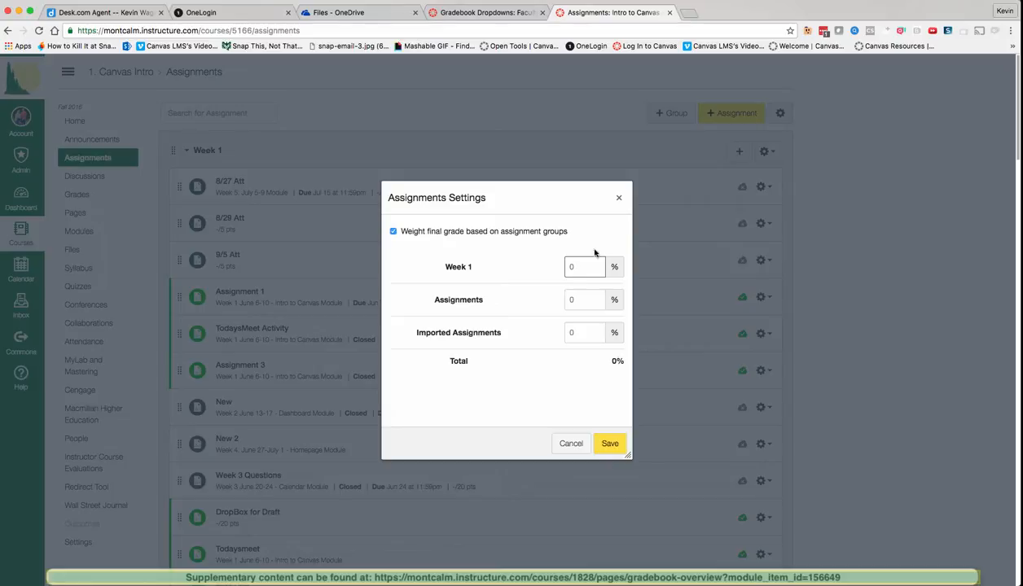
left_click(619, 200)
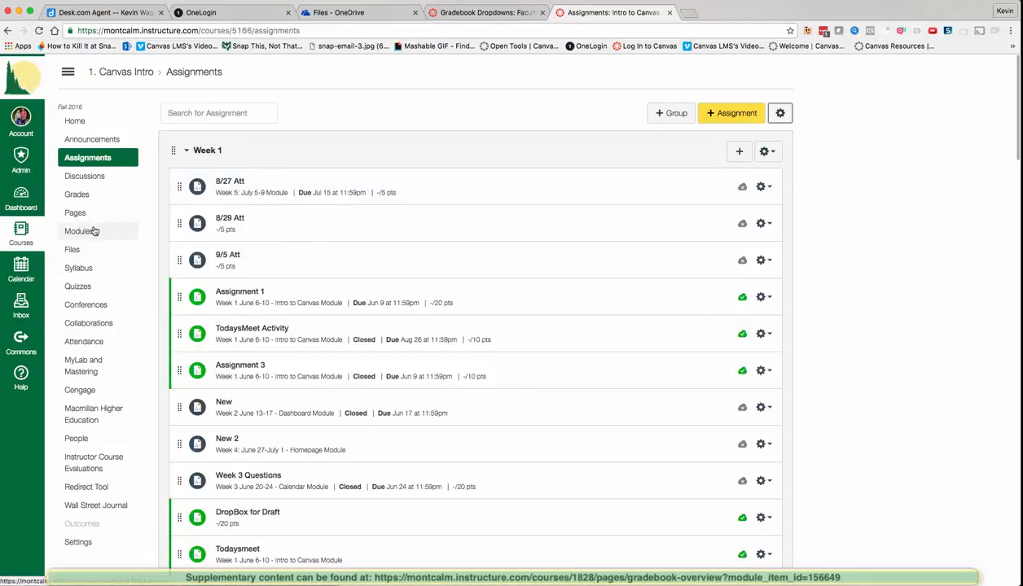
Step: In the gradebook, preview Set Group Weights with weighting ticked, then close it unsaved
left_click(78, 195)
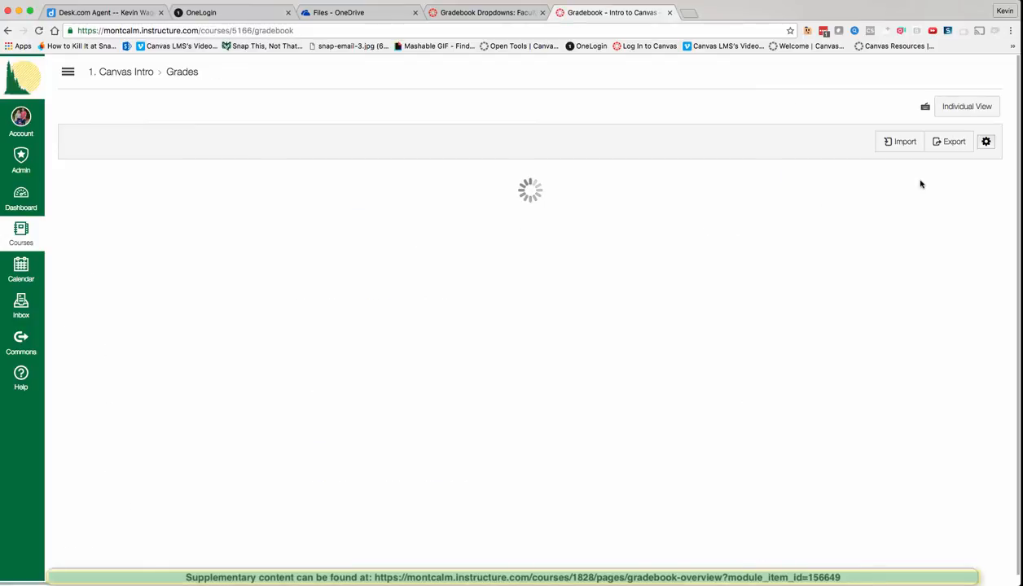
left_click(982, 143)
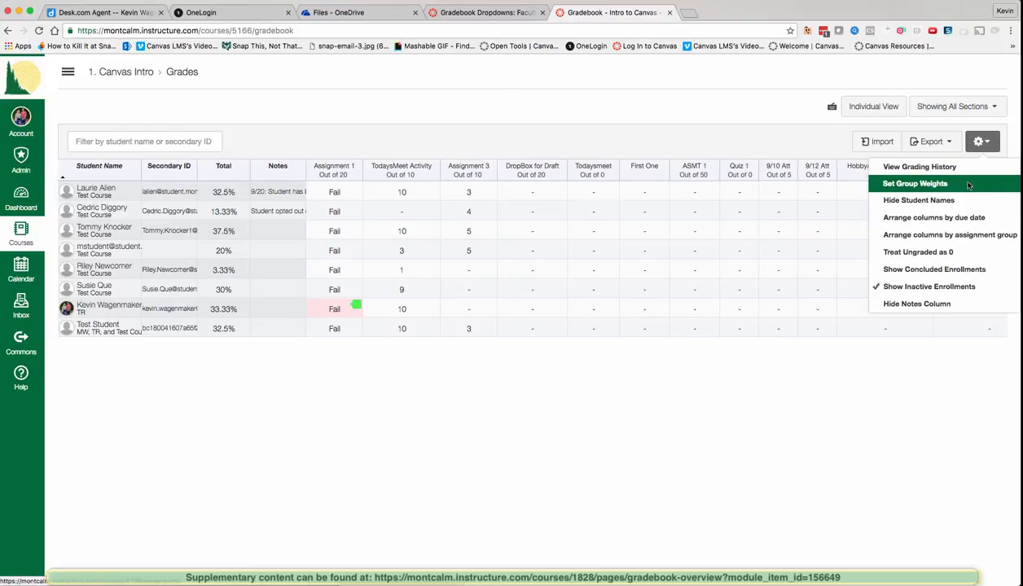
left_click(963, 187)
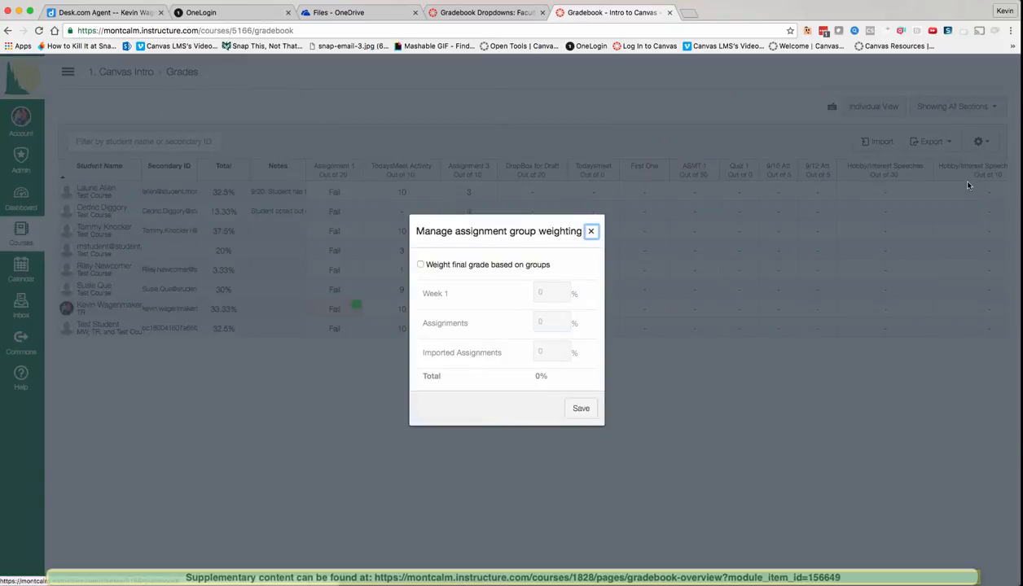
left_click(421, 265)
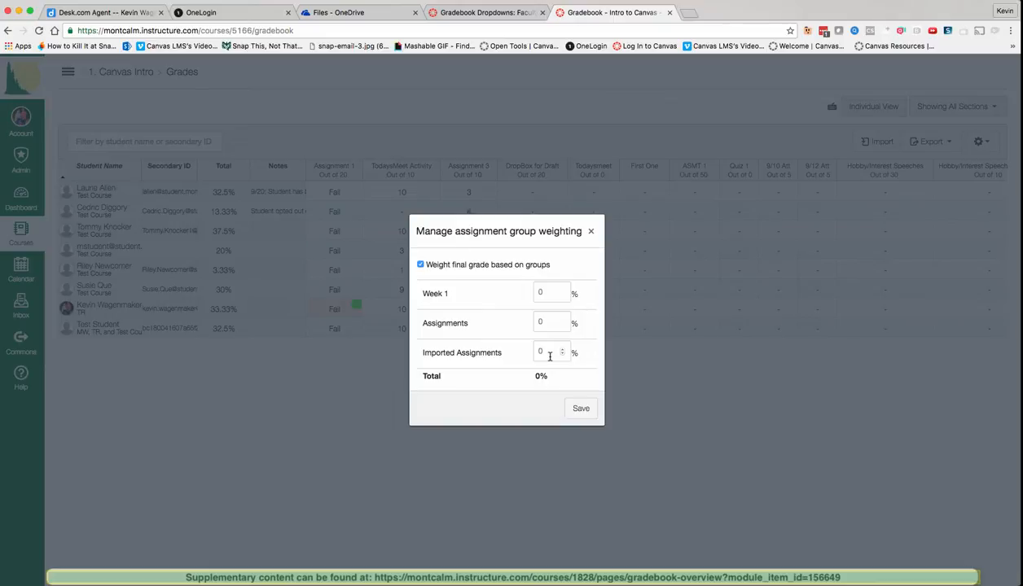
left_click(591, 236)
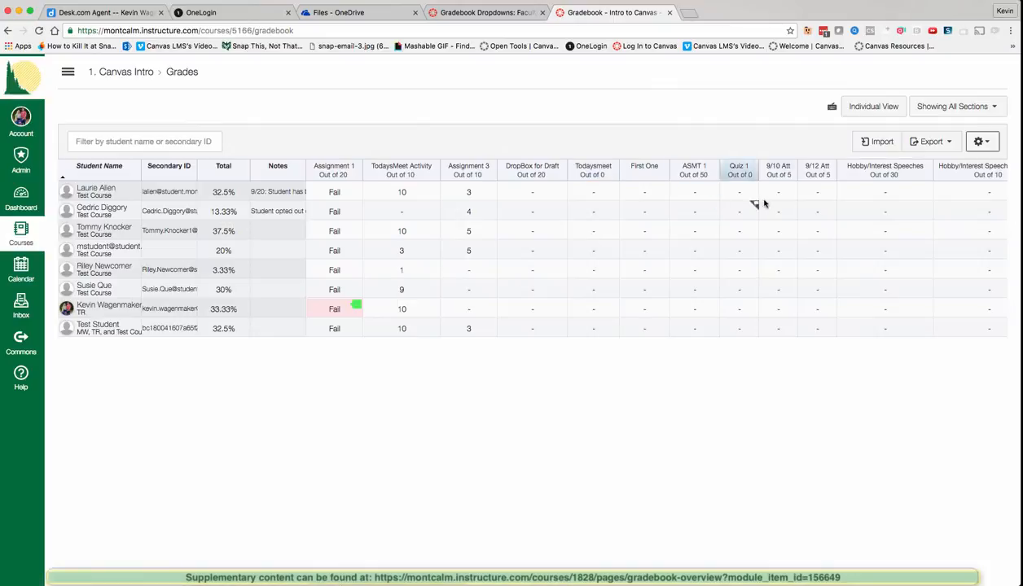
left_click(981, 142)
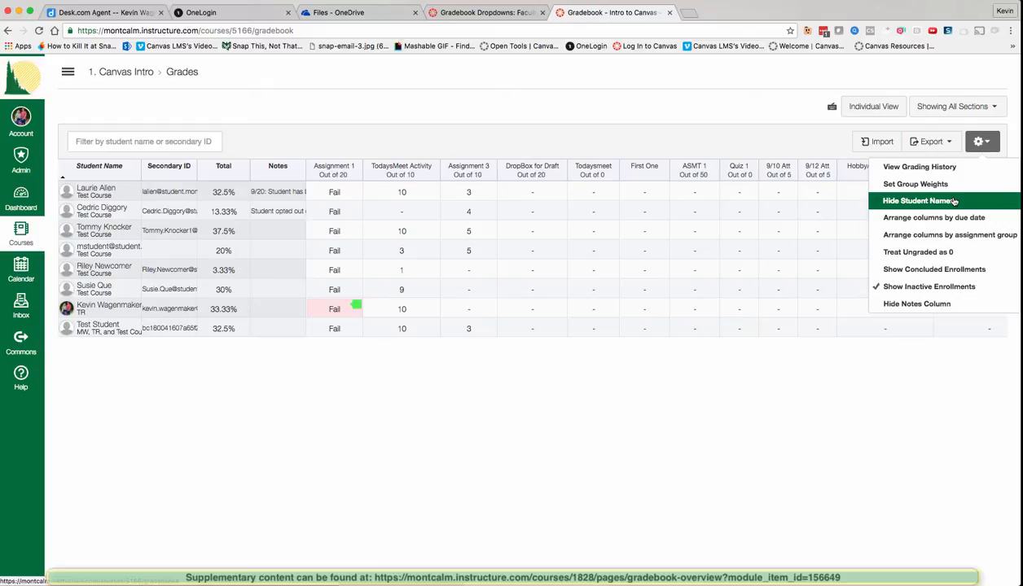
left_click(954, 201)
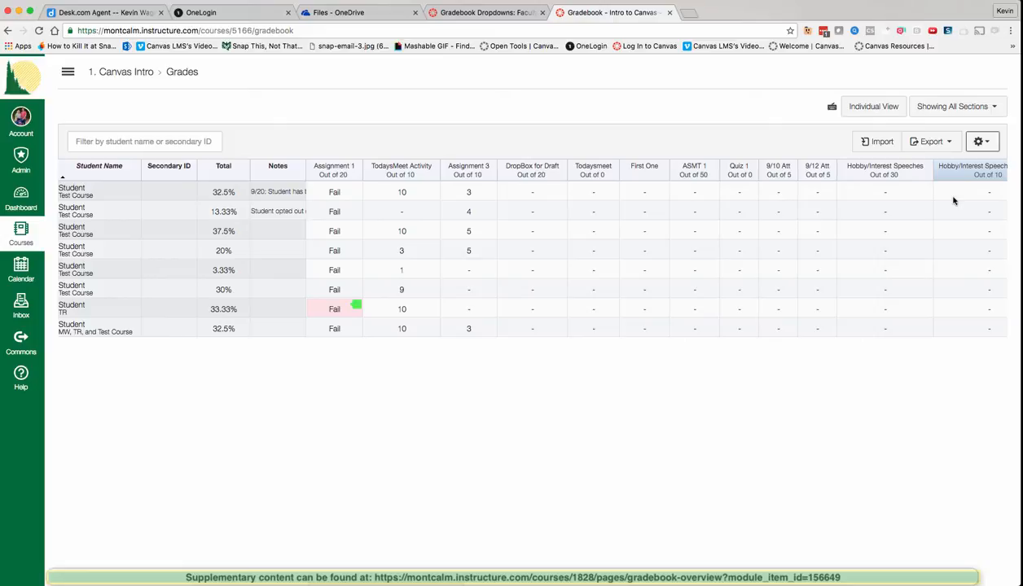
left_click(980, 142)
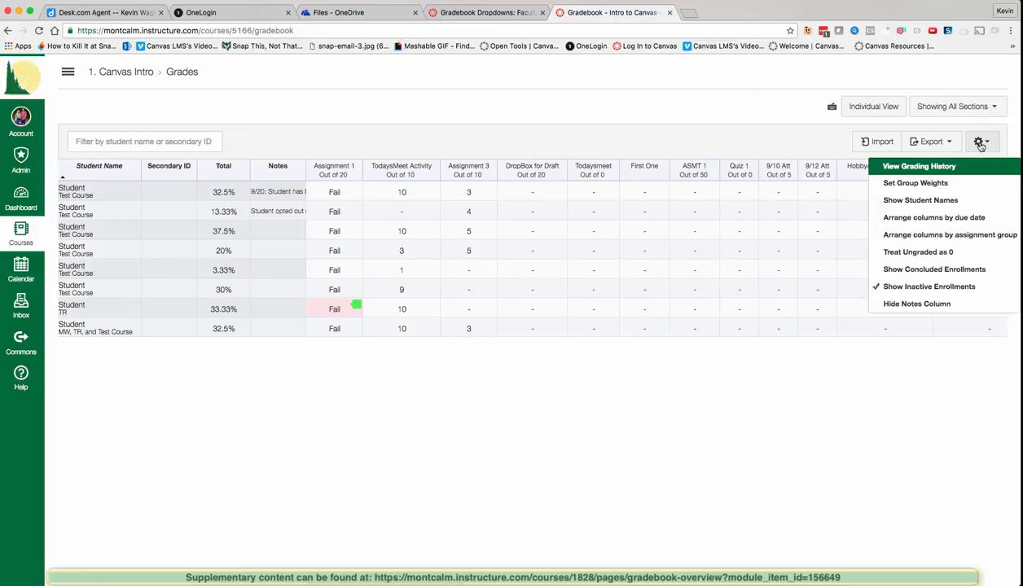
left_click(933, 197)
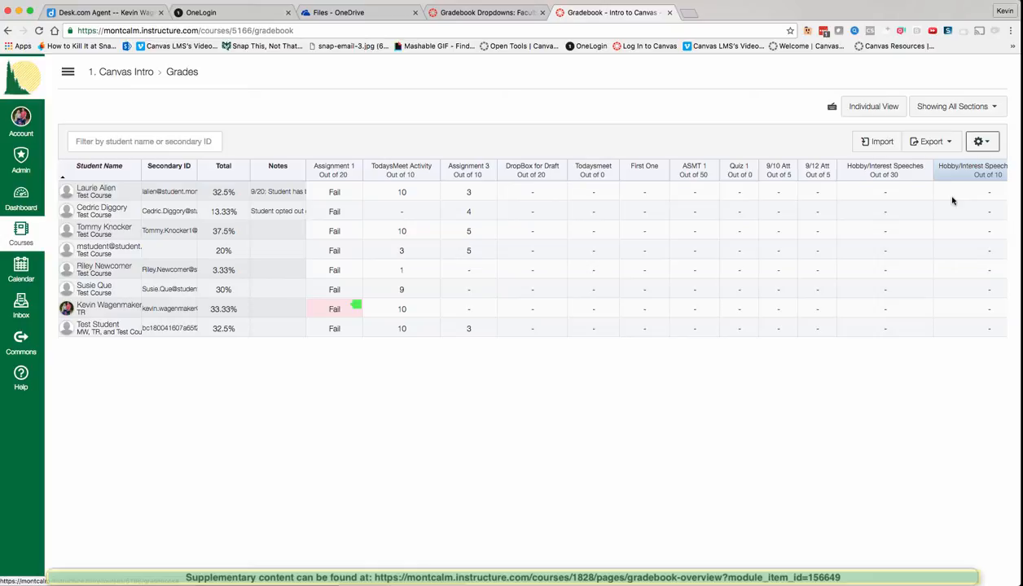
left_click(981, 142)
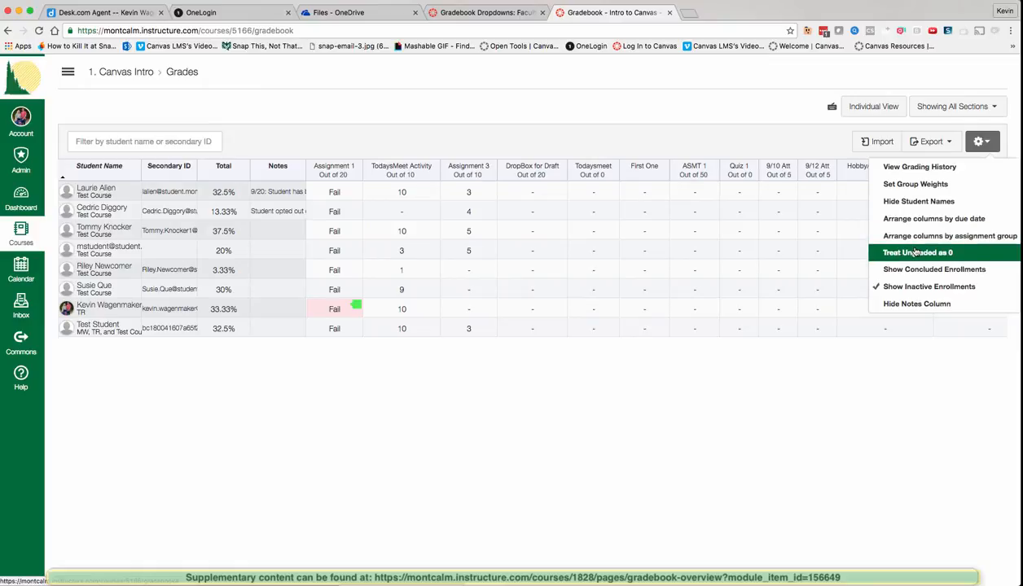
left_click(915, 253)
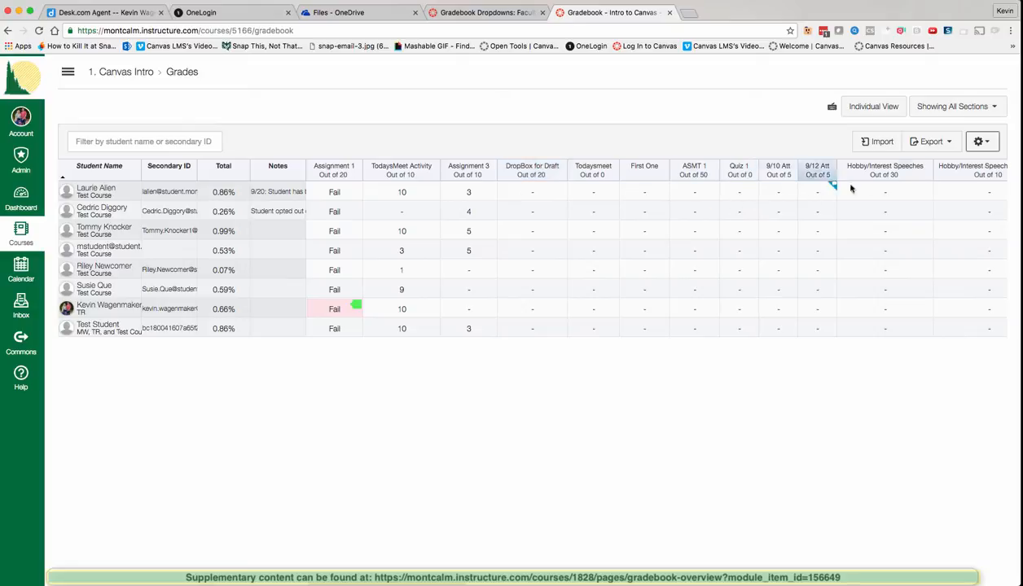
left_click(981, 141)
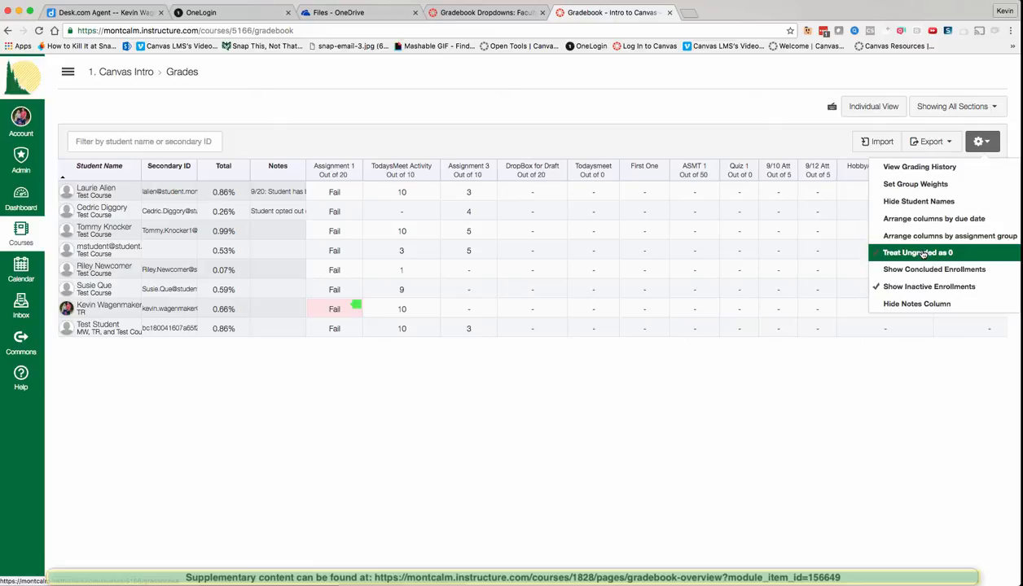
left_click(920, 253)
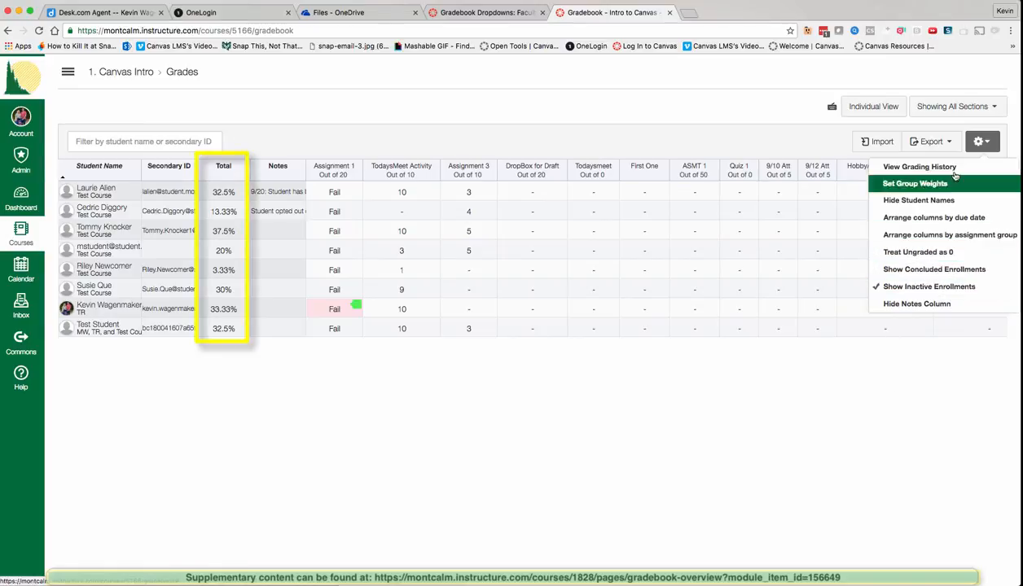
left_click(977, 142)
left_click(978, 141)
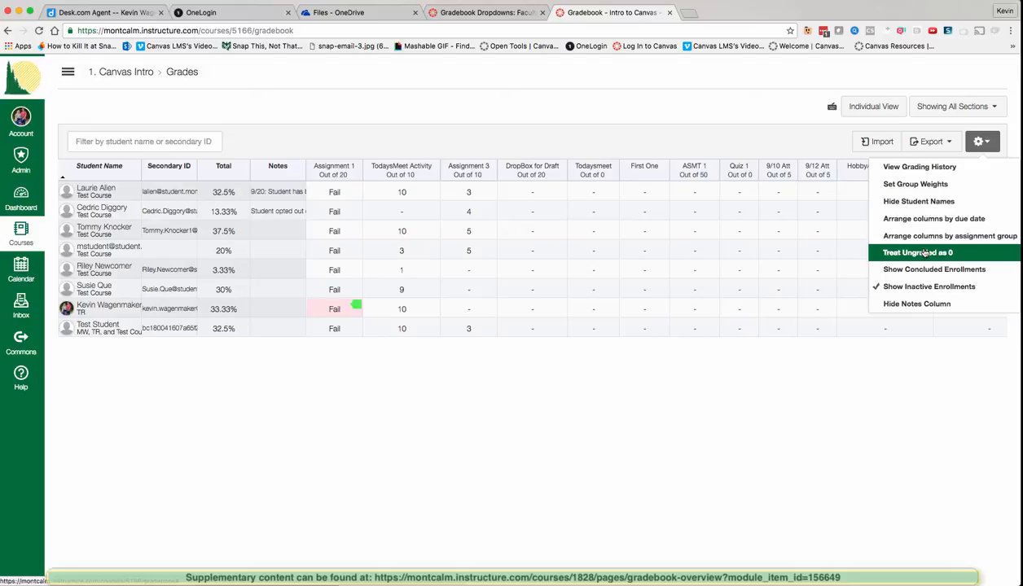
left_click(925, 253)
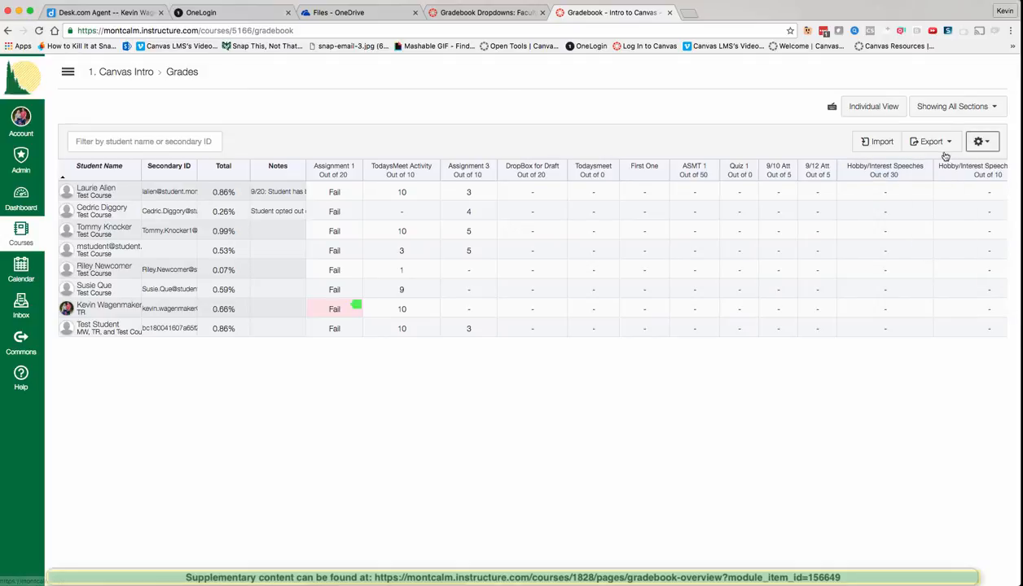
left_click(981, 143)
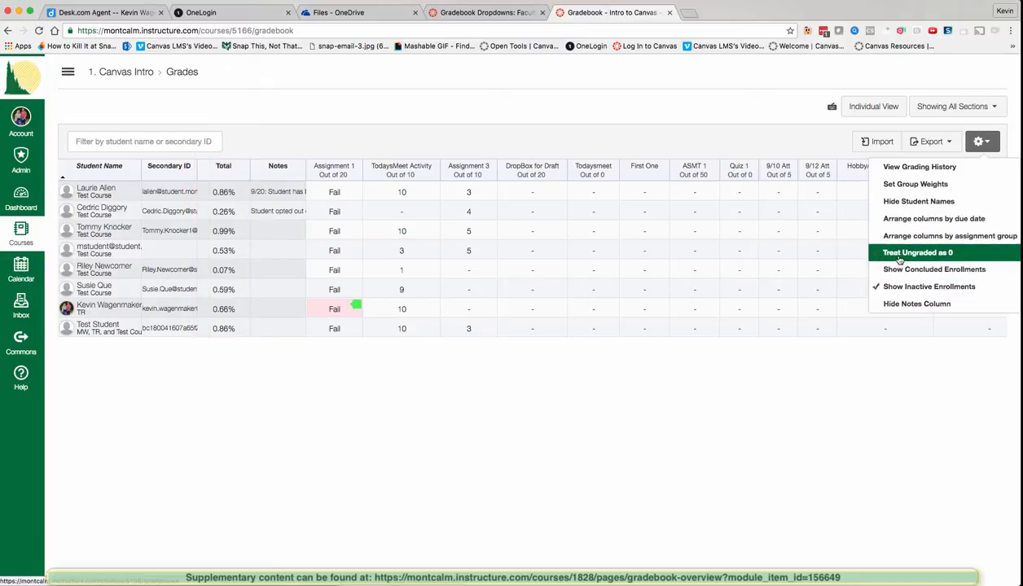
left_click(881, 254)
left_click(980, 142)
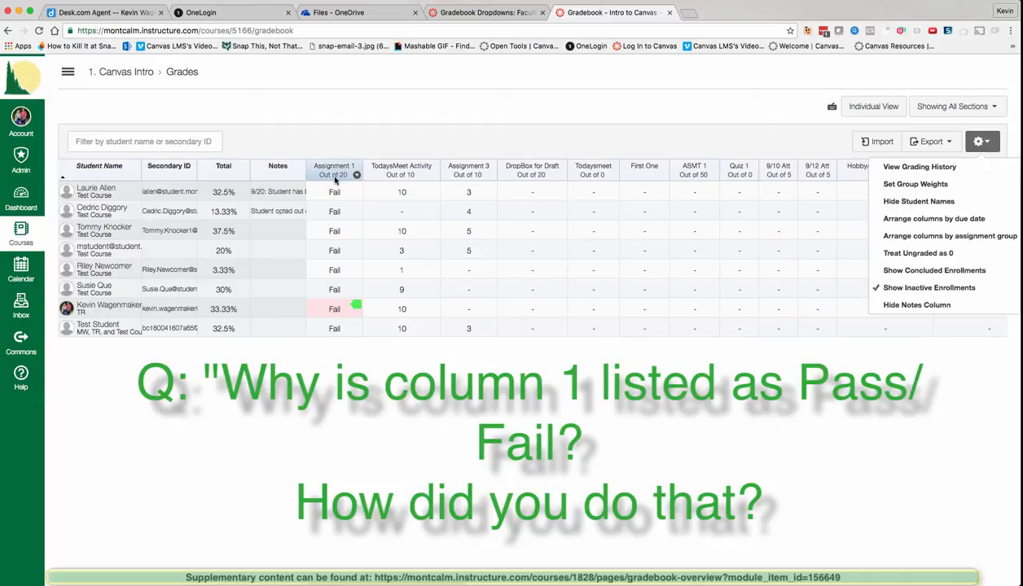
Step: Sort students by Assignment 1 both ways, then edit Assignment 1, keeping Week 1 and GPA Scale
left_click(336, 179)
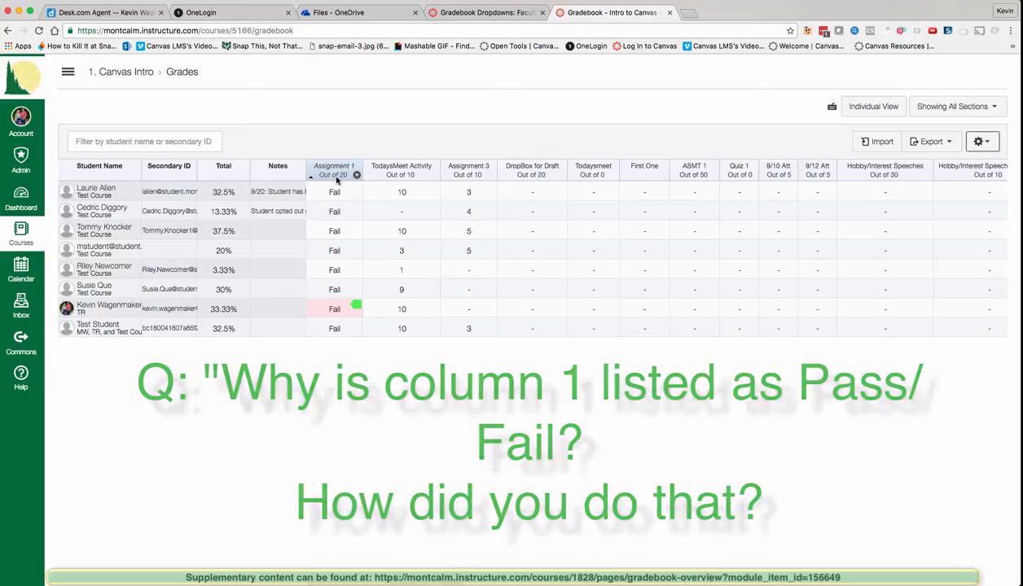
left_click(323, 181)
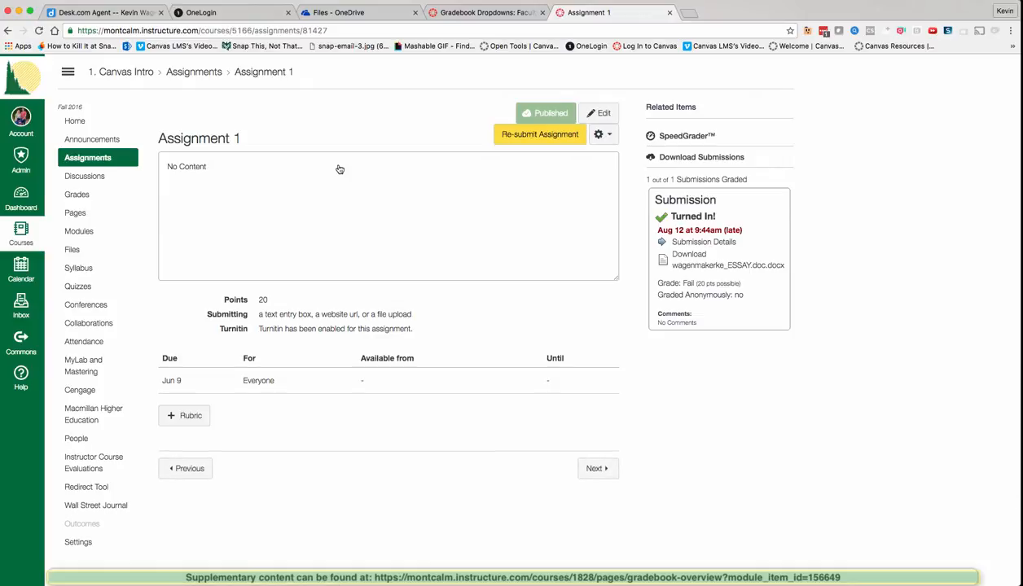
left_click(593, 115)
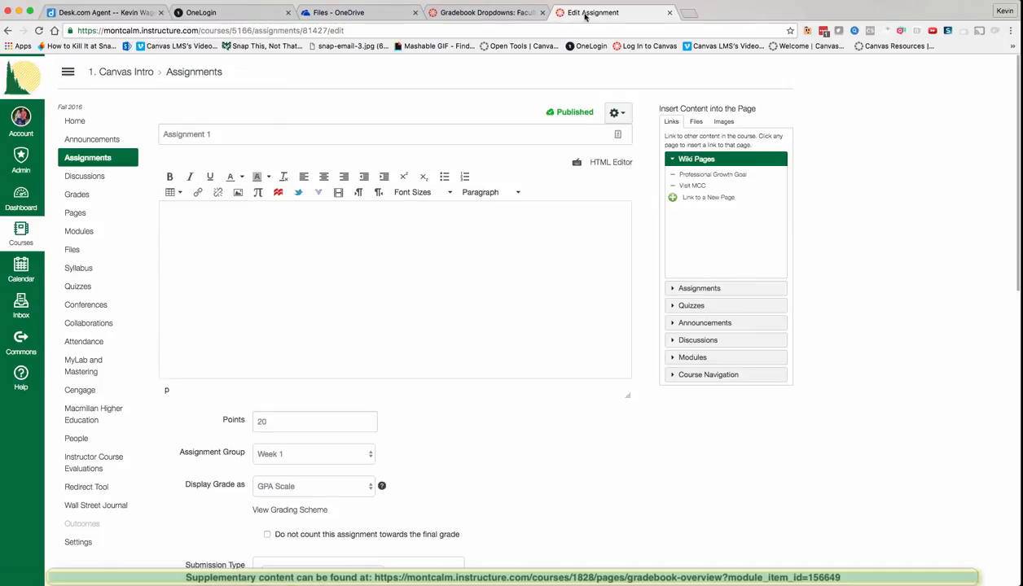
left_click(404, 226)
scroll(491, 333, "down", 2)
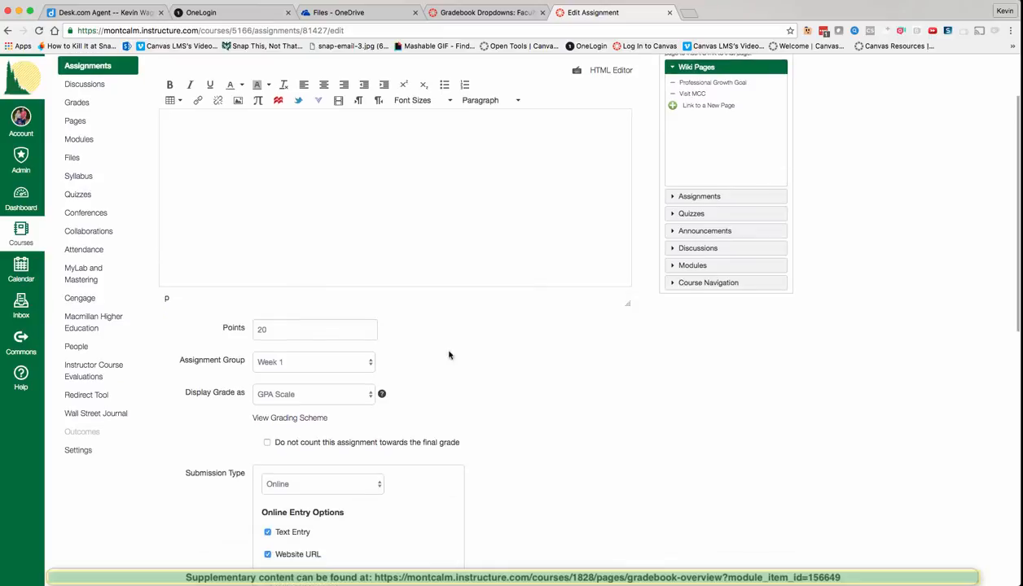
left_click(292, 364)
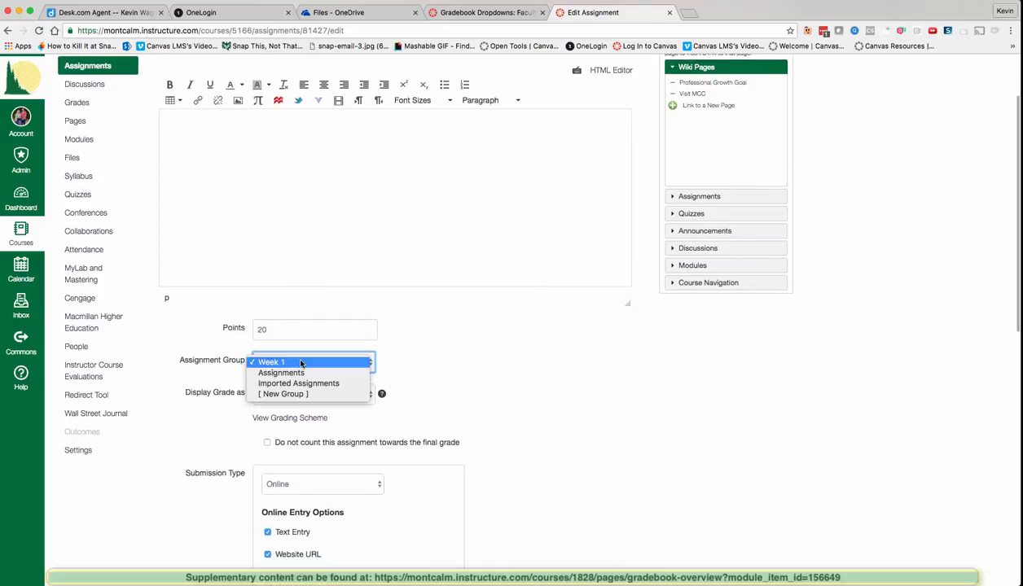
left_click(458, 381)
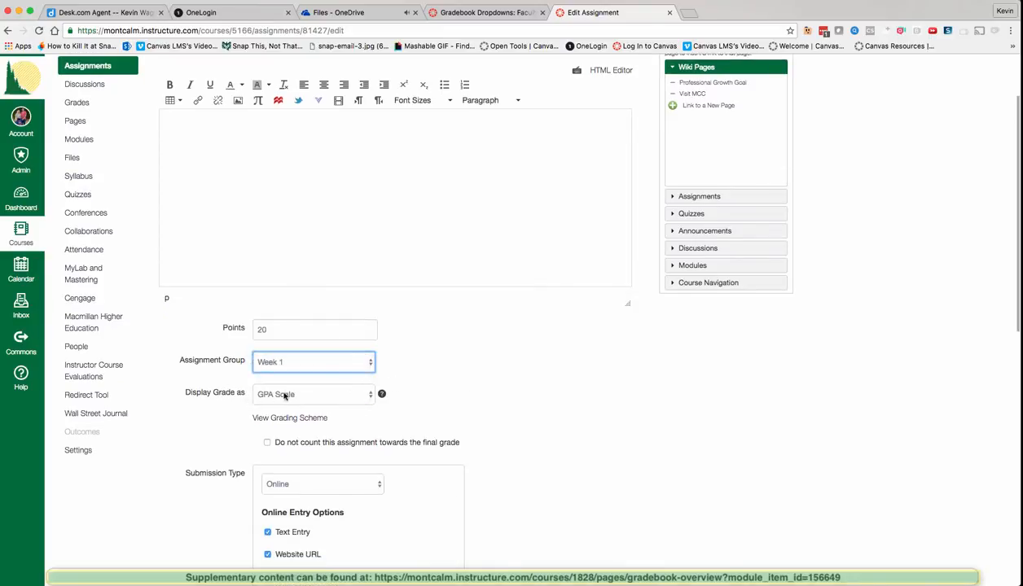
left_click(345, 394)
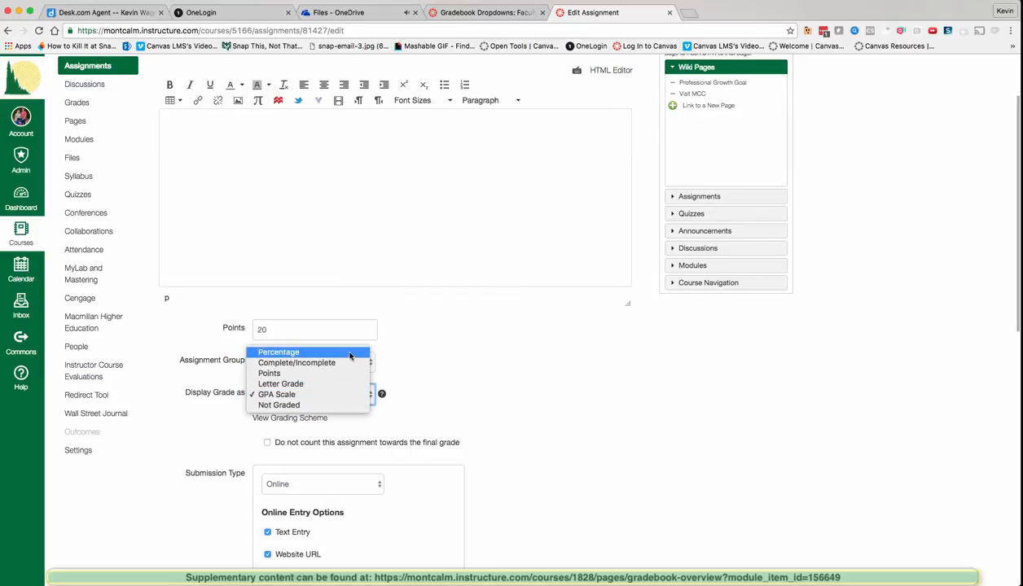
left_click(488, 397)
Step: Change Assignment 1's Display Grade as setting from GPA Scale to Points
scroll(494, 402, "down", 1)
scroll(494, 402, "down", 3)
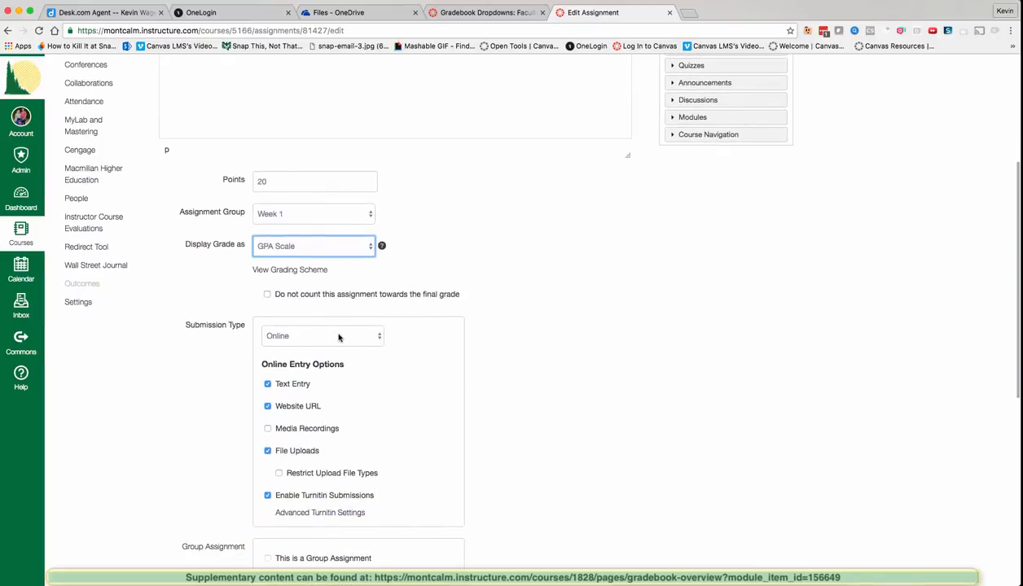
scroll(343, 339, "down", 2)
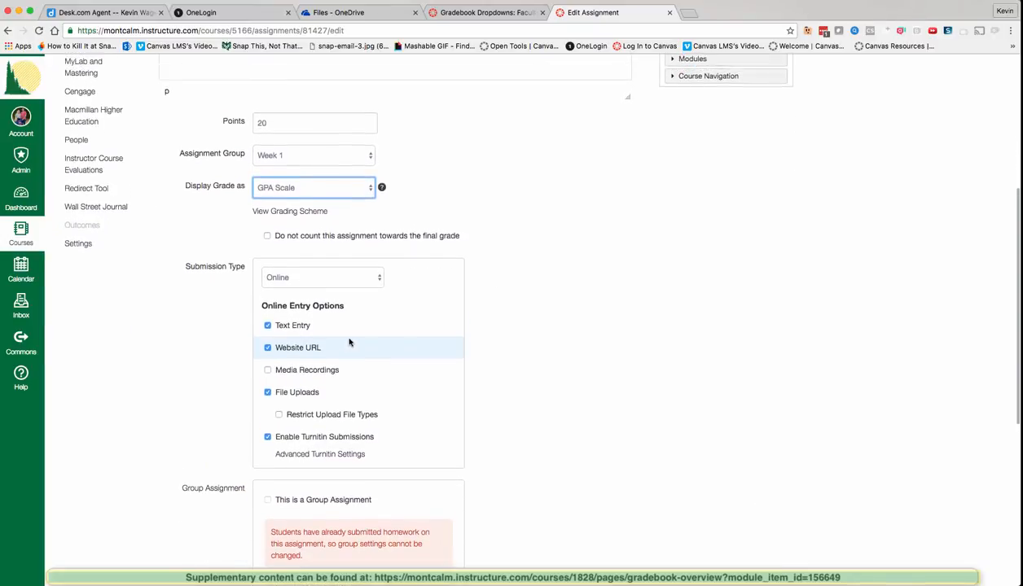
scroll(349, 342, "down", 9)
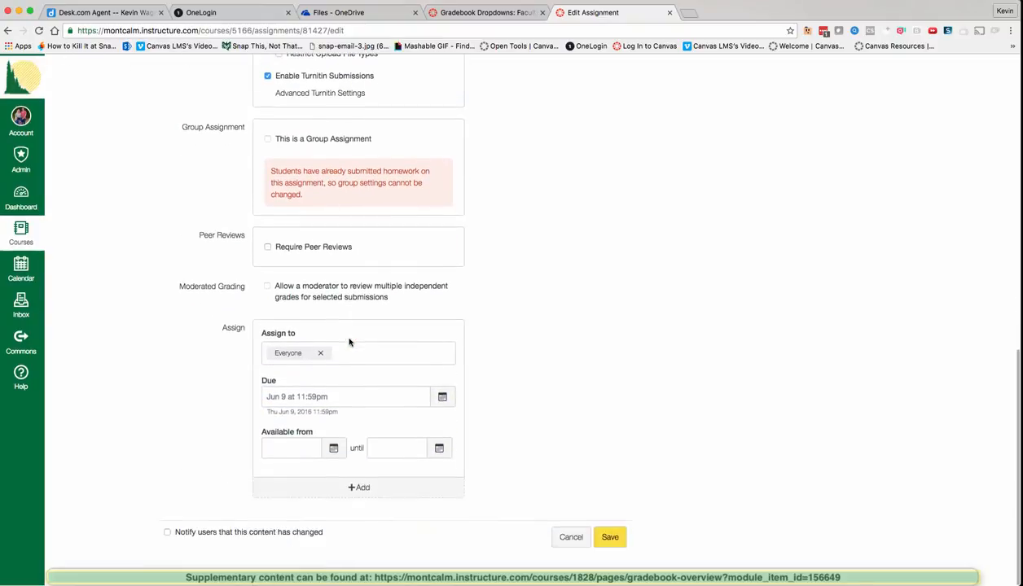
scroll(349, 342, "up", 9)
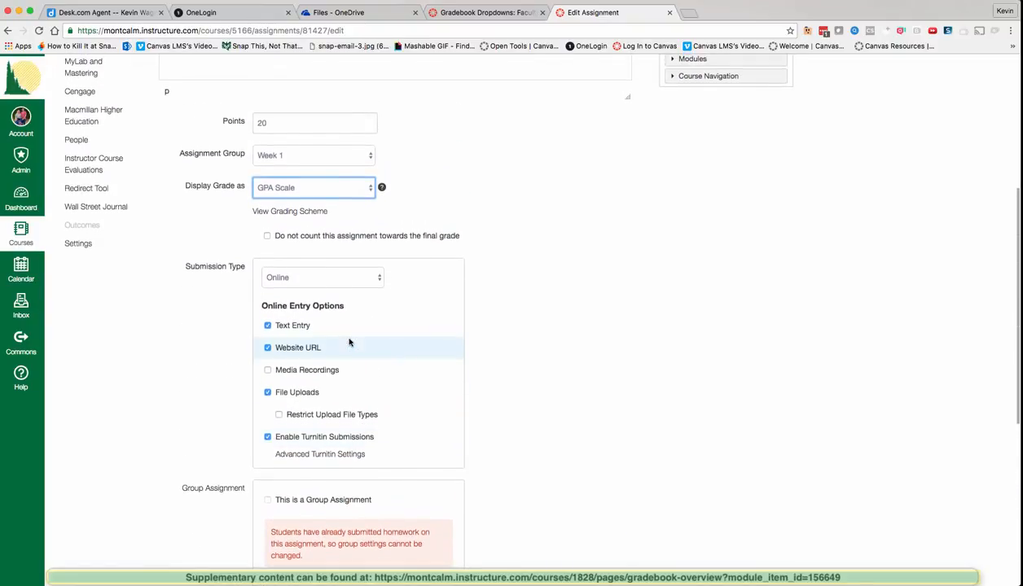
scroll(349, 341, "up", 2)
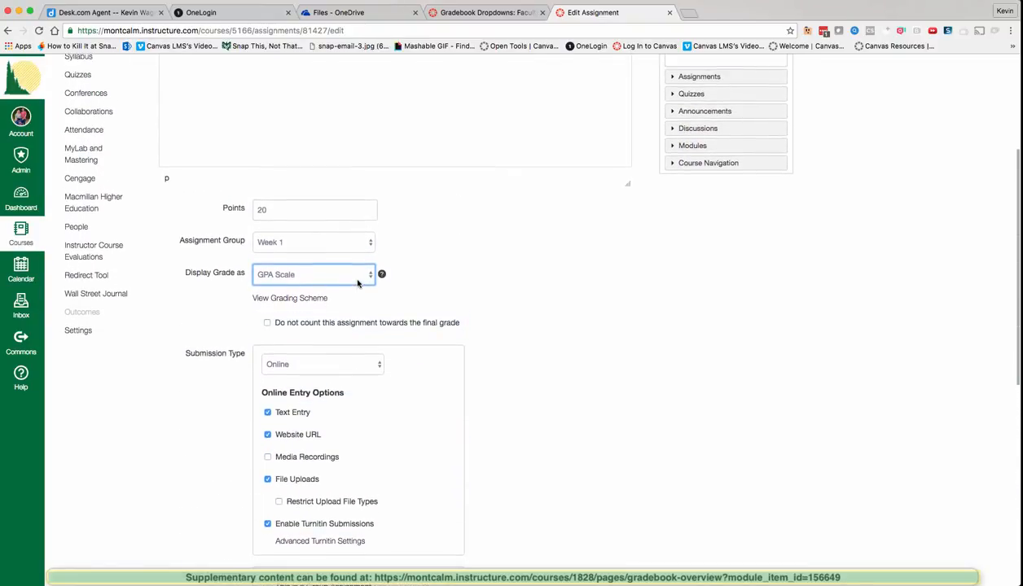
left_click(356, 283)
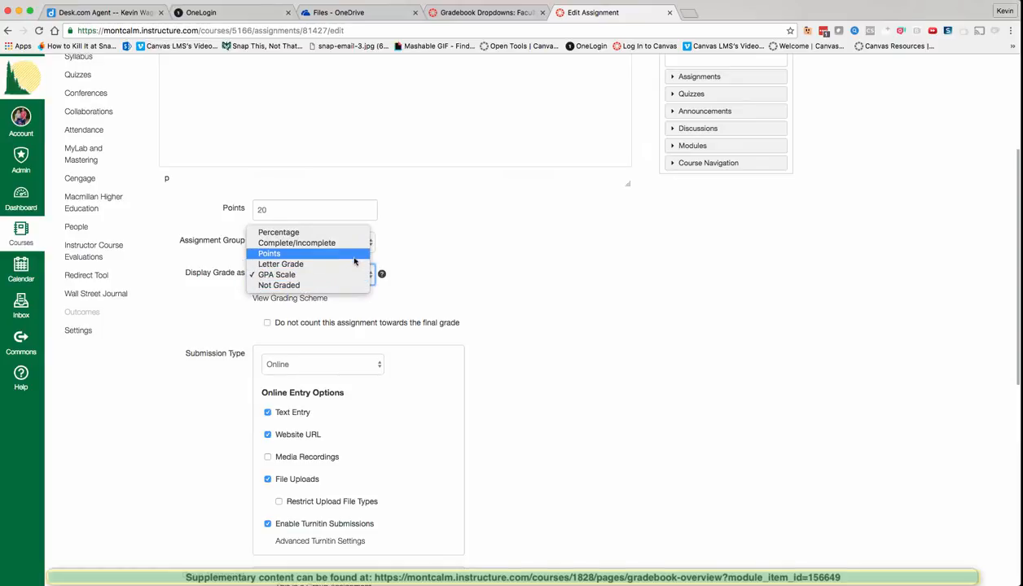
left_click(350, 253)
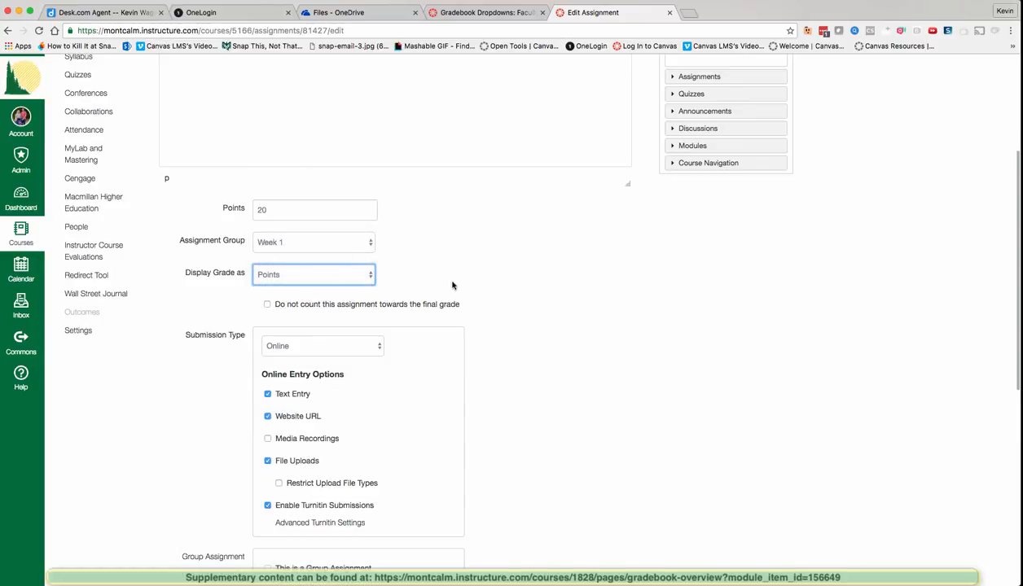
scroll(453, 285, "down", 2)
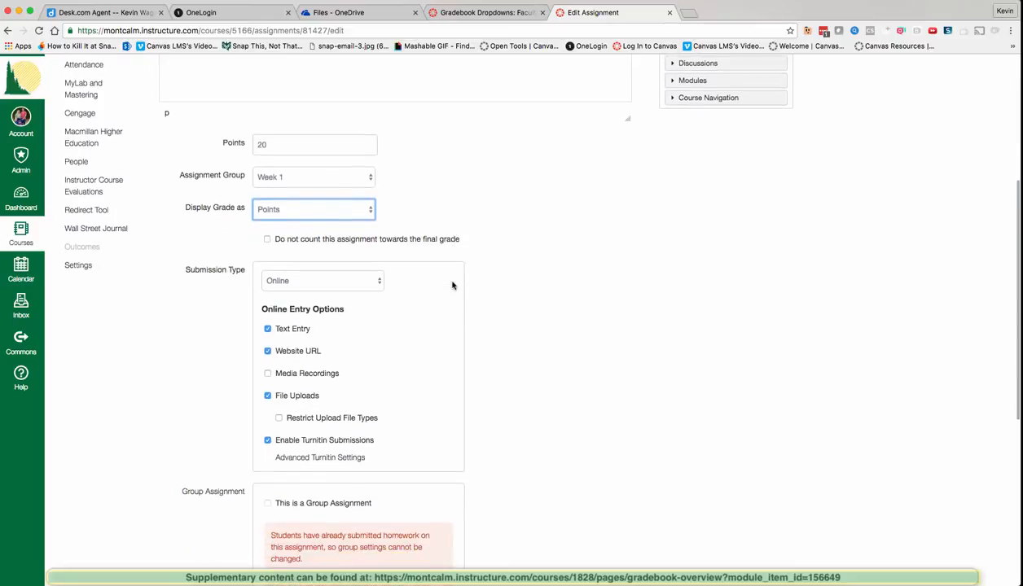
scroll(452, 285, "down", 8)
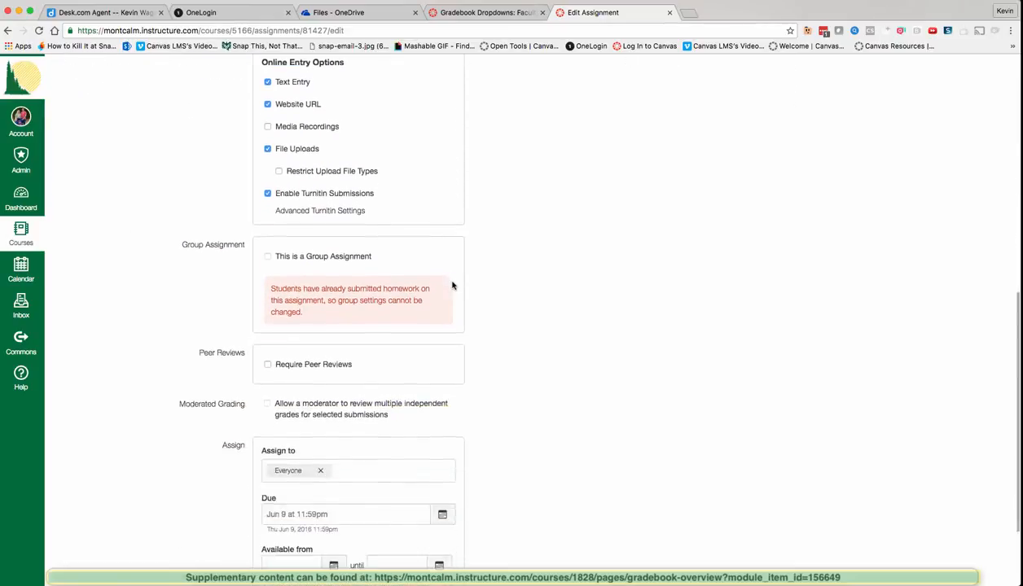
Step: Save Assignment 1 with Points display, view its out-of-20 gradebook scores, and open its page
left_click(606, 539)
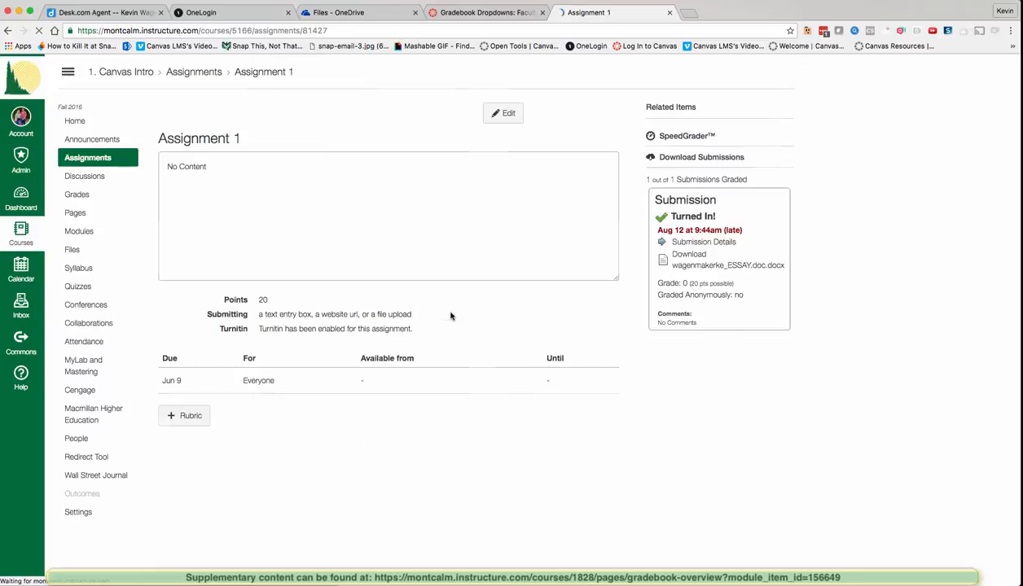
left_click(76, 194)
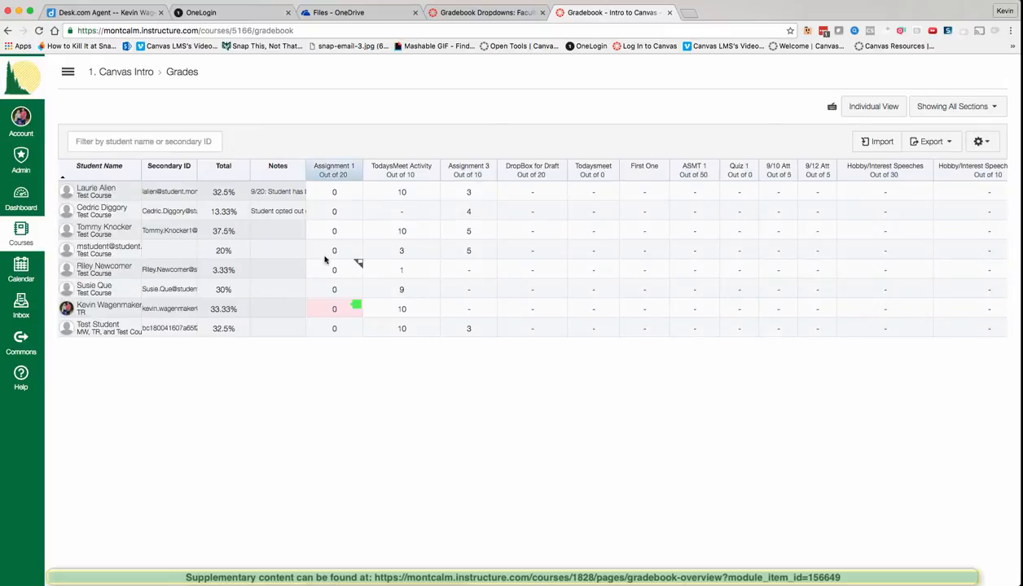
left_click(330, 193)
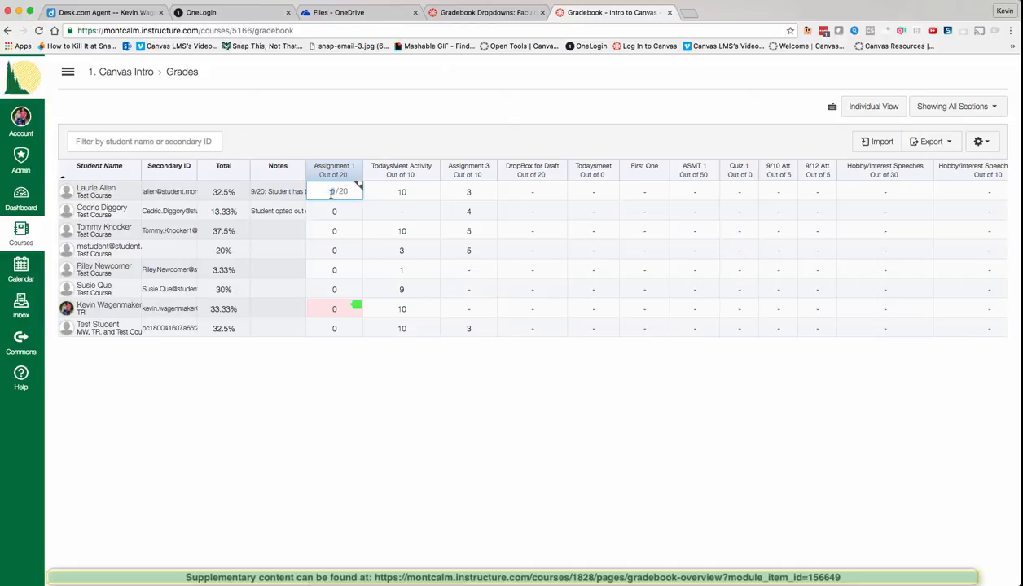
left_click(334, 168)
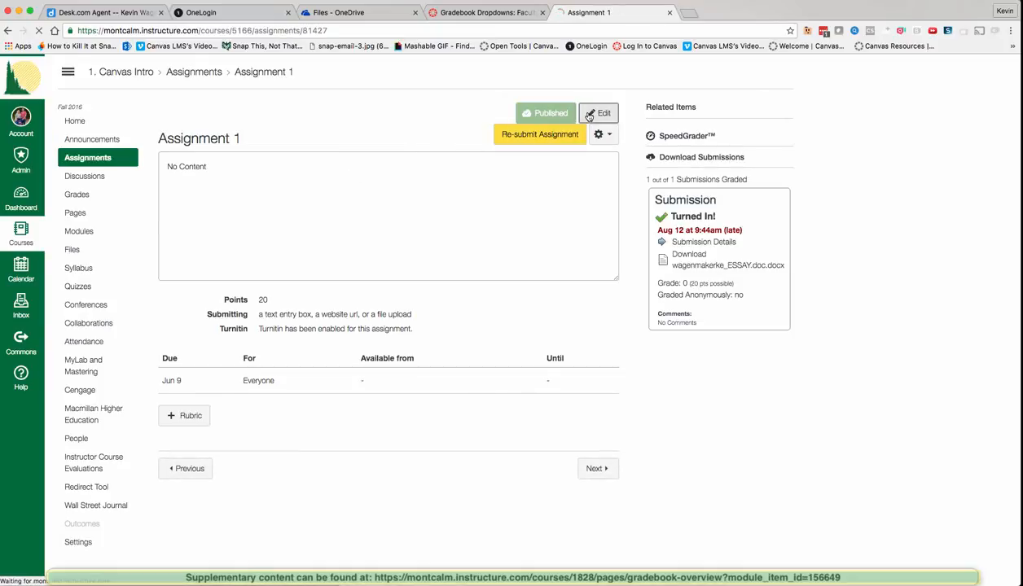
Step: Edit Assignment 1 and switch its grade display to GPA Scale
left_click(591, 113)
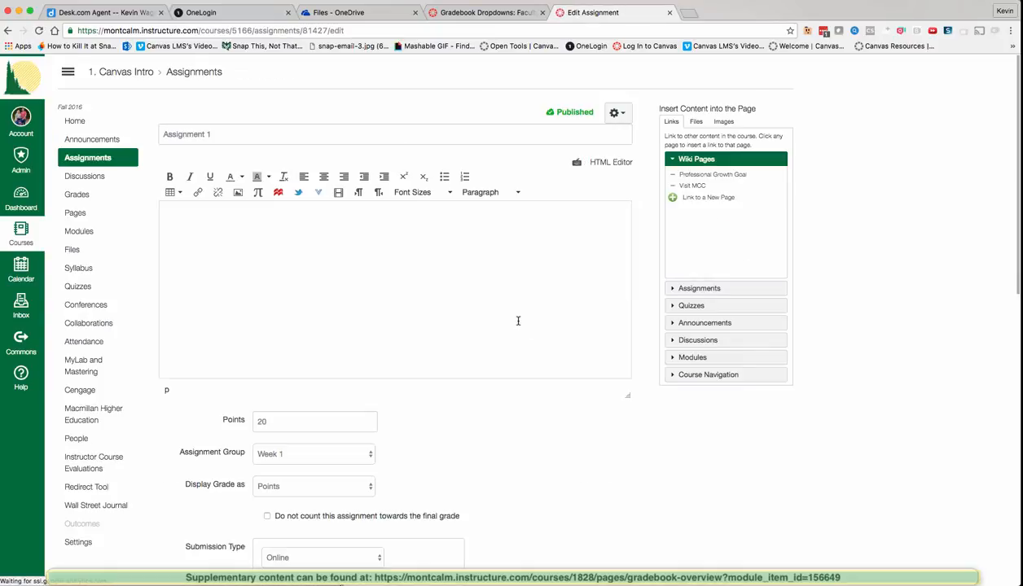
scroll(518, 322, "down", 3)
scroll(517, 321, "down", 3)
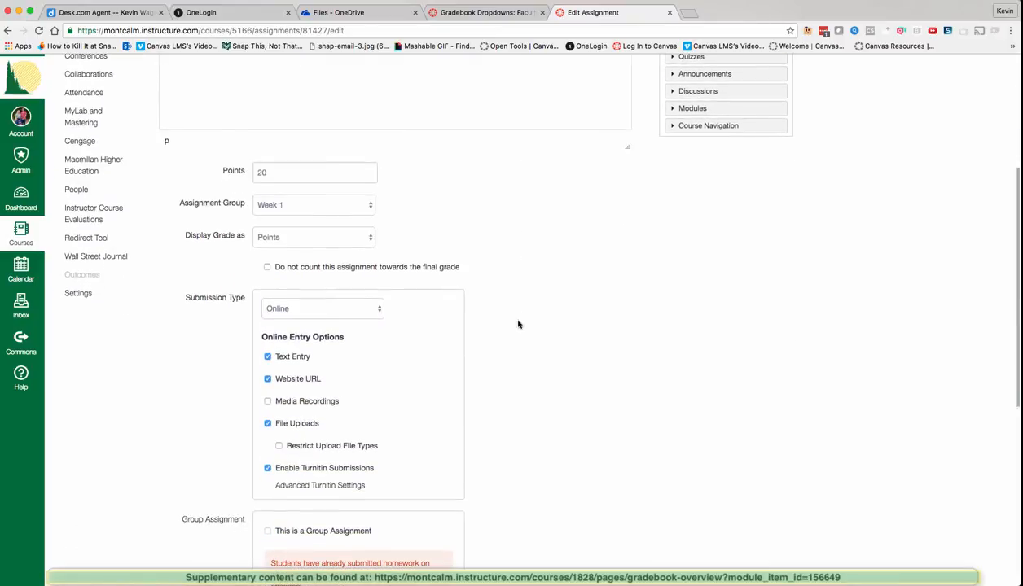
left_click(326, 307)
left_click(325, 309)
left_click(310, 237)
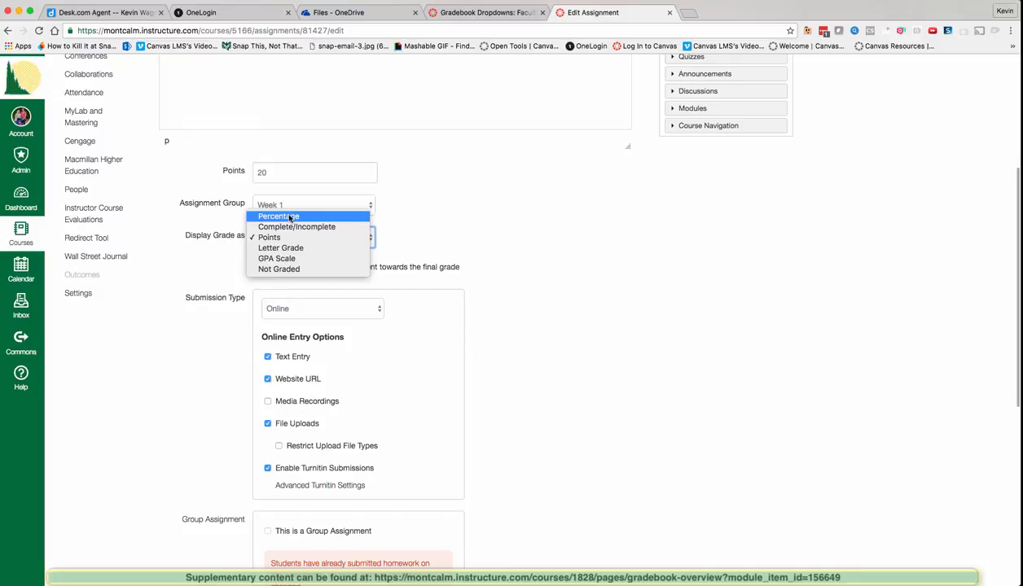
left_click(285, 259)
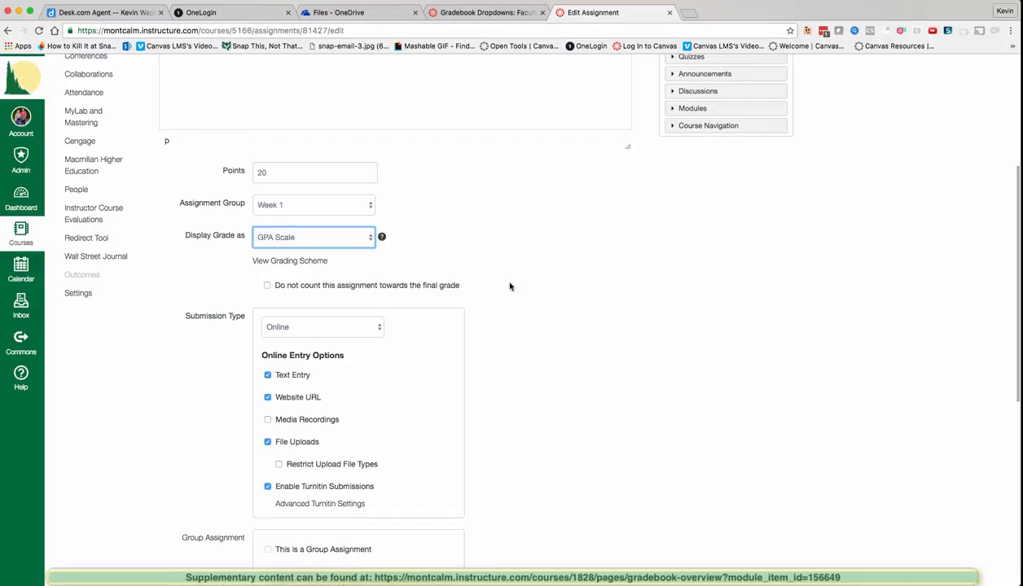
Step: Set the grade display back to Points and save Assignment 1
scroll(510, 286, "up", 5)
scroll(383, 322, "down", 2)
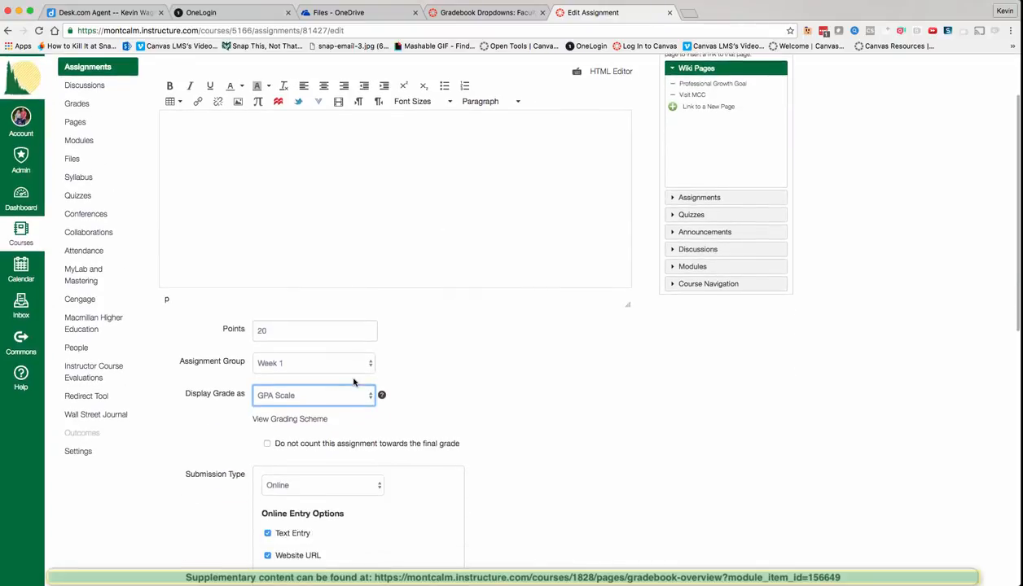
left_click(344, 396)
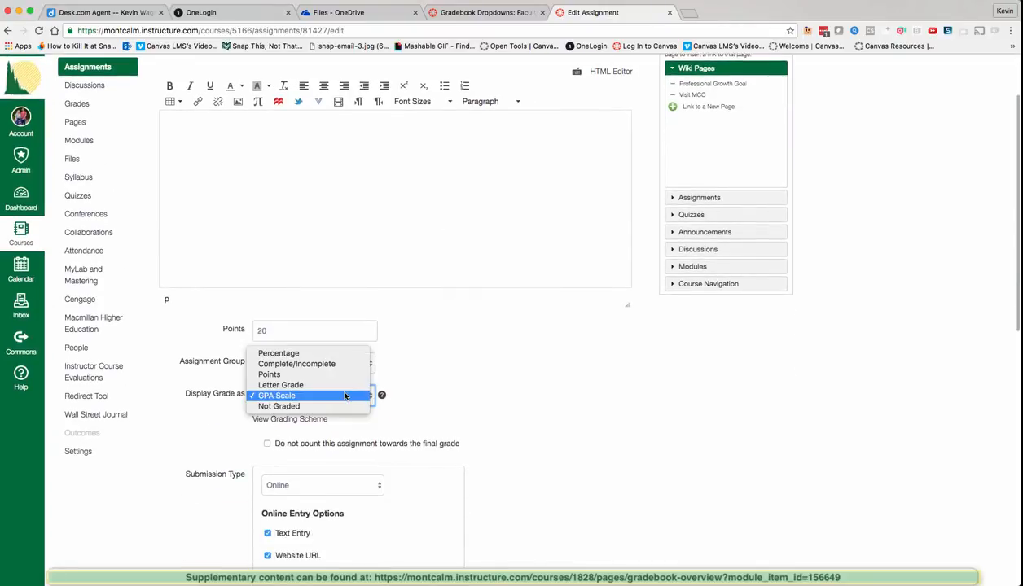
left_click(329, 377)
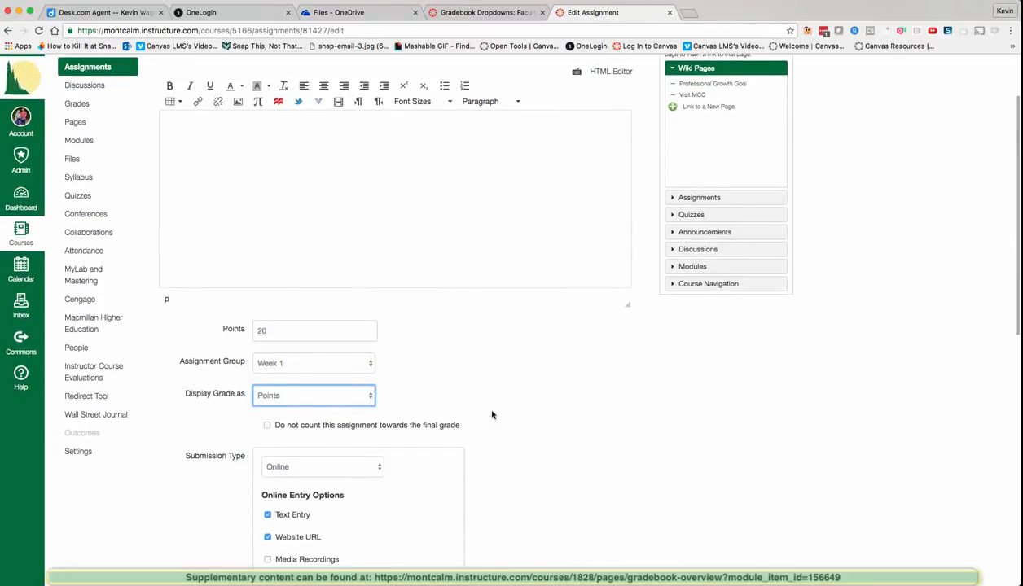
scroll(491, 415, "down", 10)
left_click(604, 536)
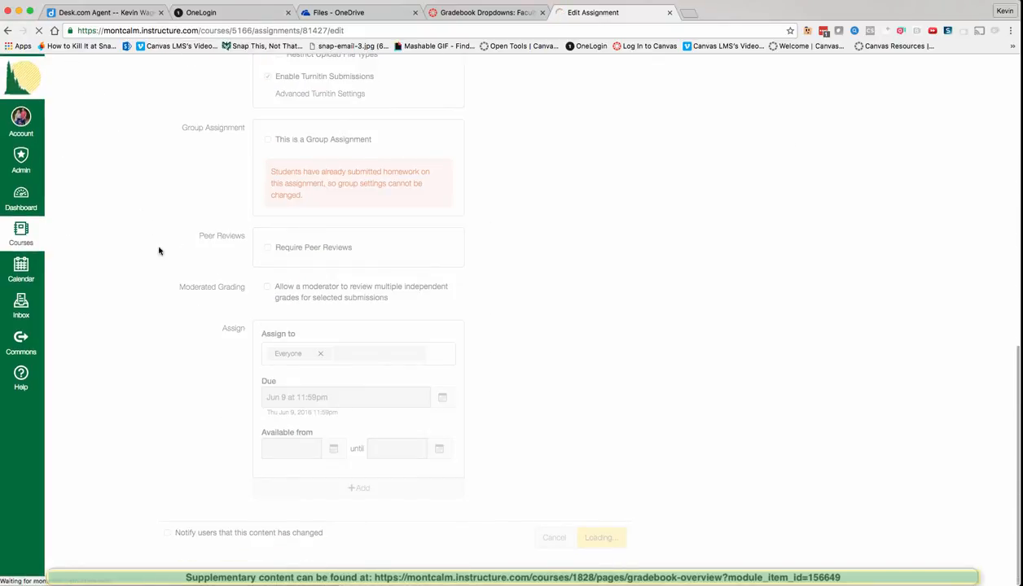
Step: In the gradebook, enter a score of 20 for the third student's Assignment 1
left_click(77, 195)
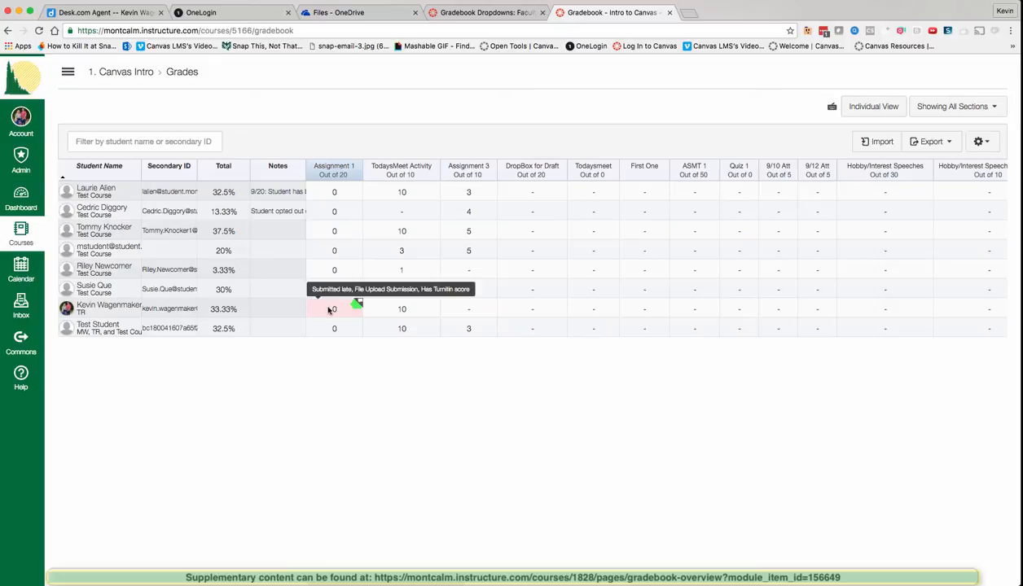
left_click(326, 308)
left_click(332, 236)
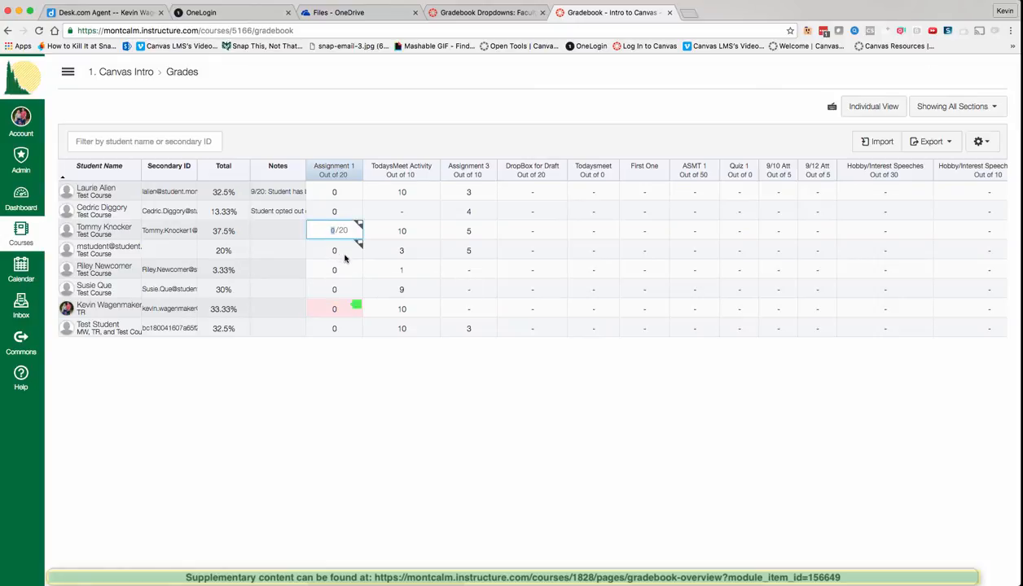
type("20")
key("Return")
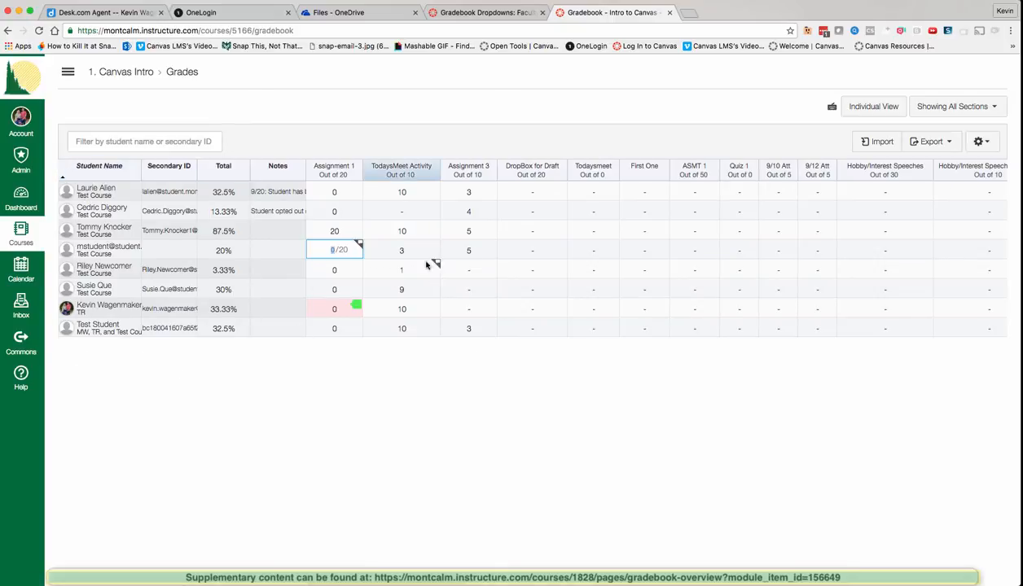
left_click(980, 142)
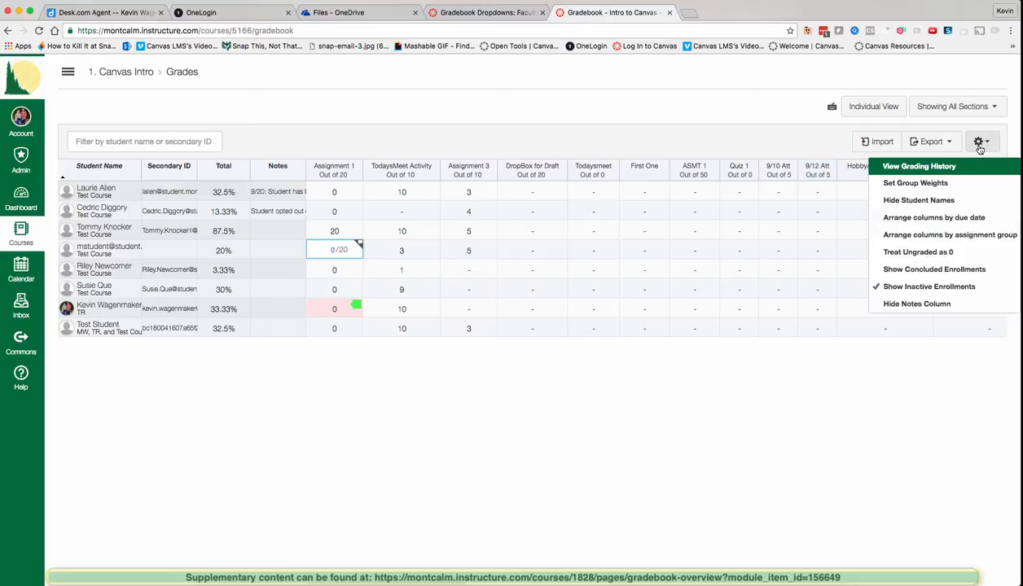
Step: Turn on Show Inactive Enrollments and save the second student's TodaysMeet opt-out note
left_click(954, 288)
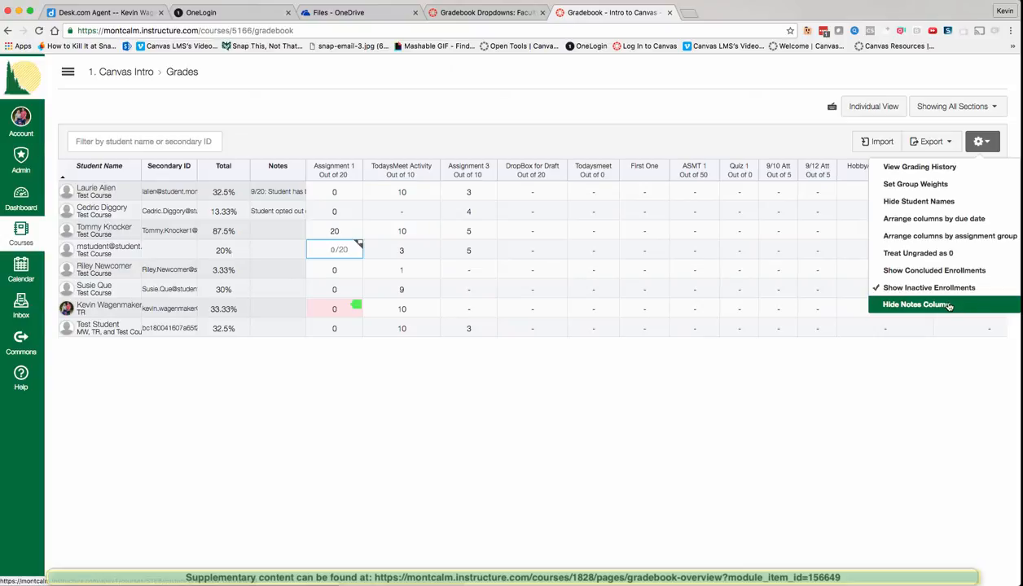
left_click(669, 441)
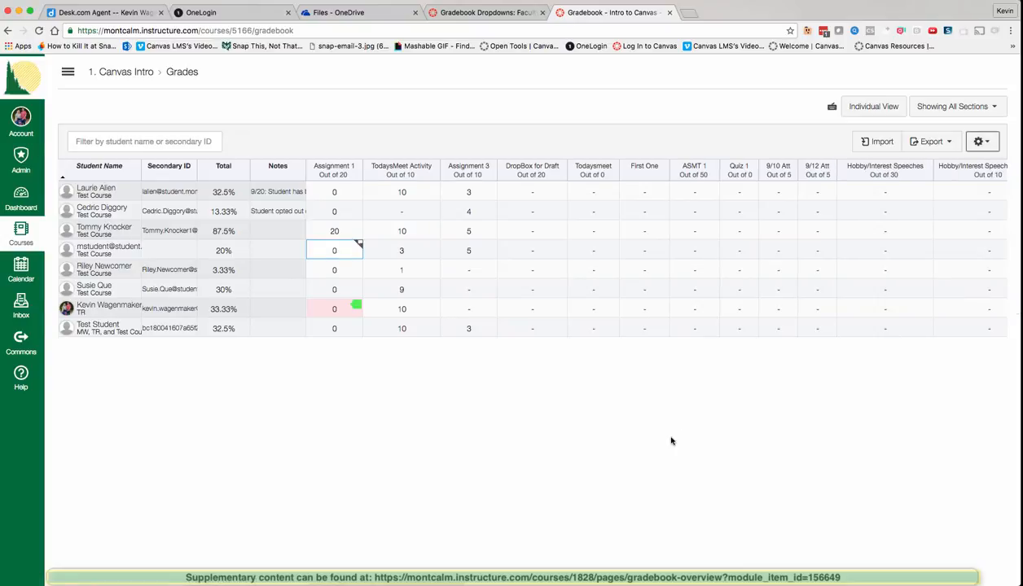
left_click(276, 192)
left_click(299, 212)
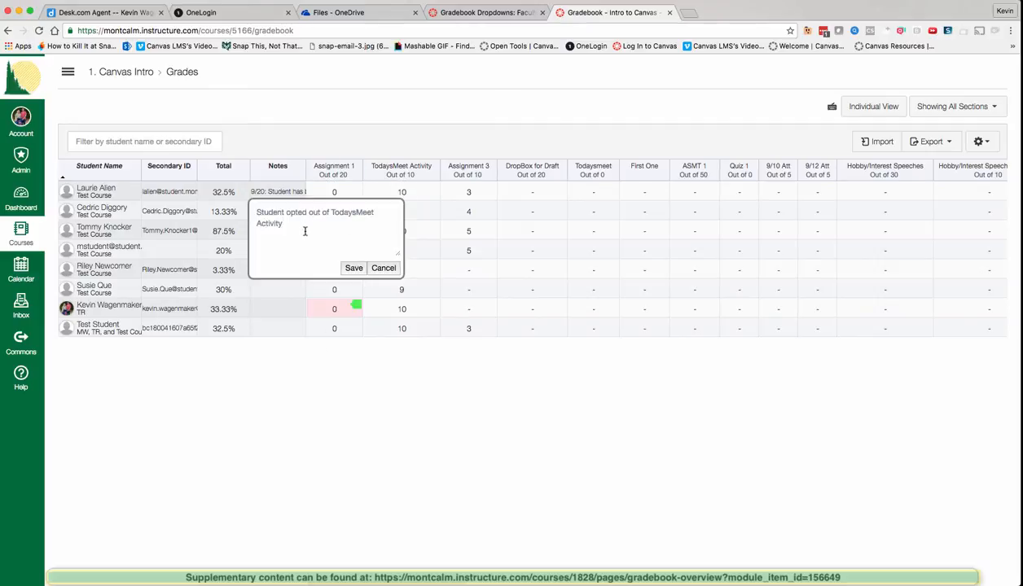
left_click(353, 269)
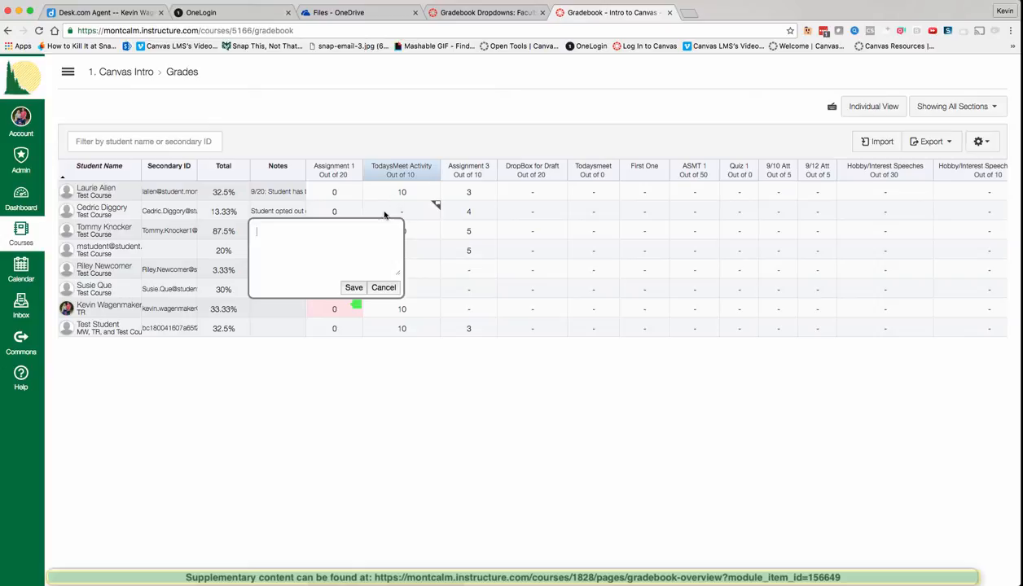
left_click(384, 287)
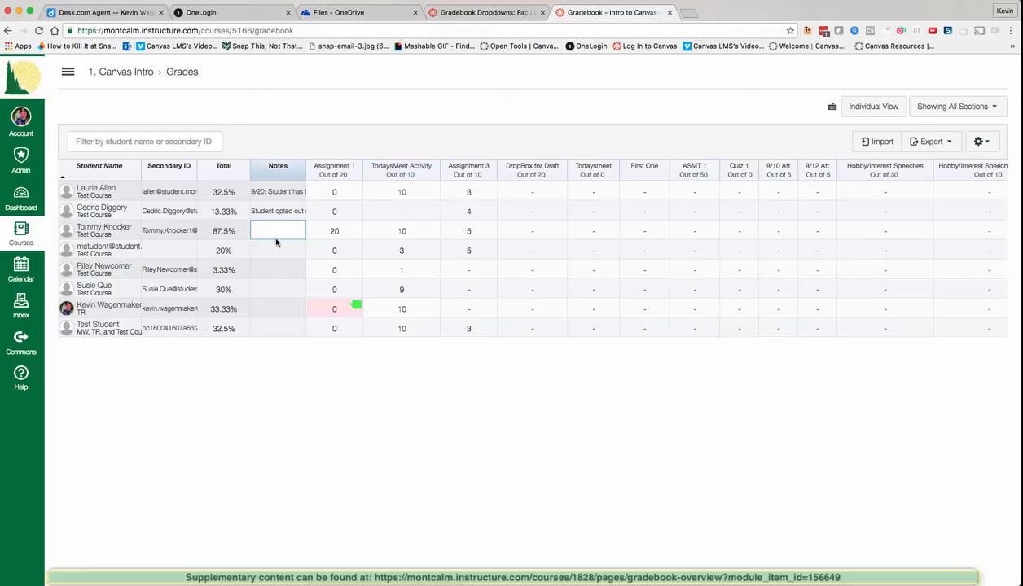
left_click(980, 142)
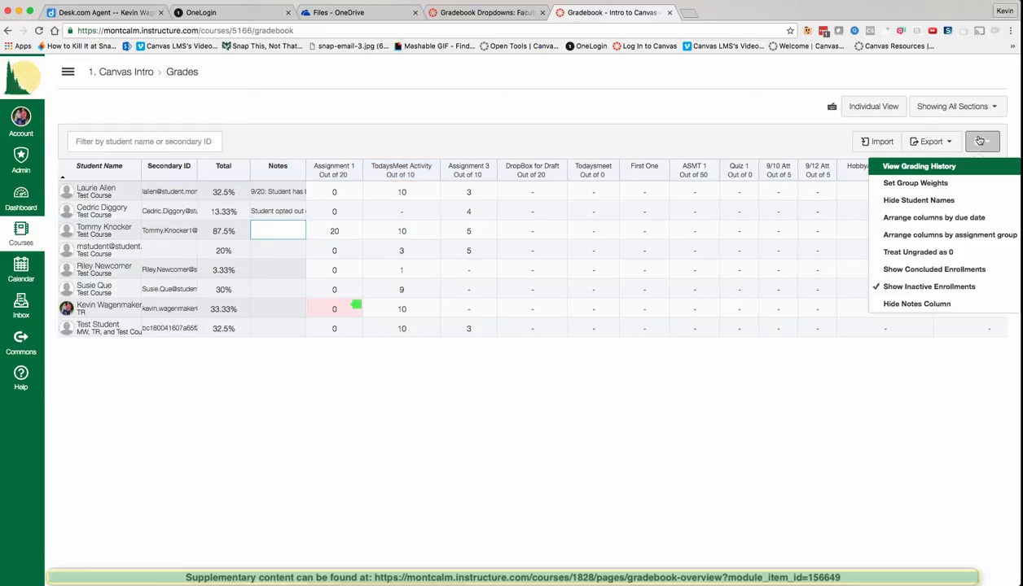
left_click(916, 304)
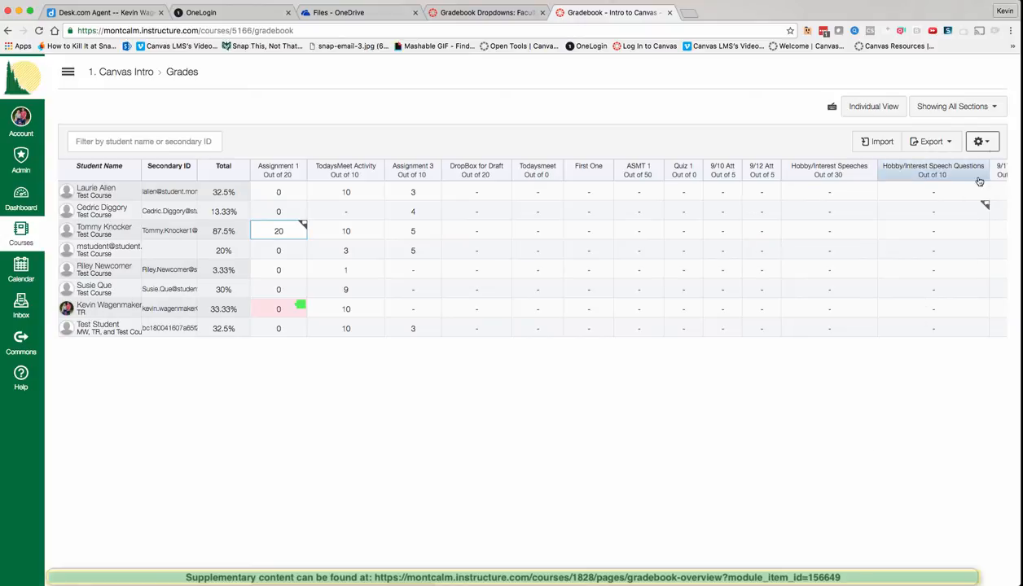
left_click(993, 145)
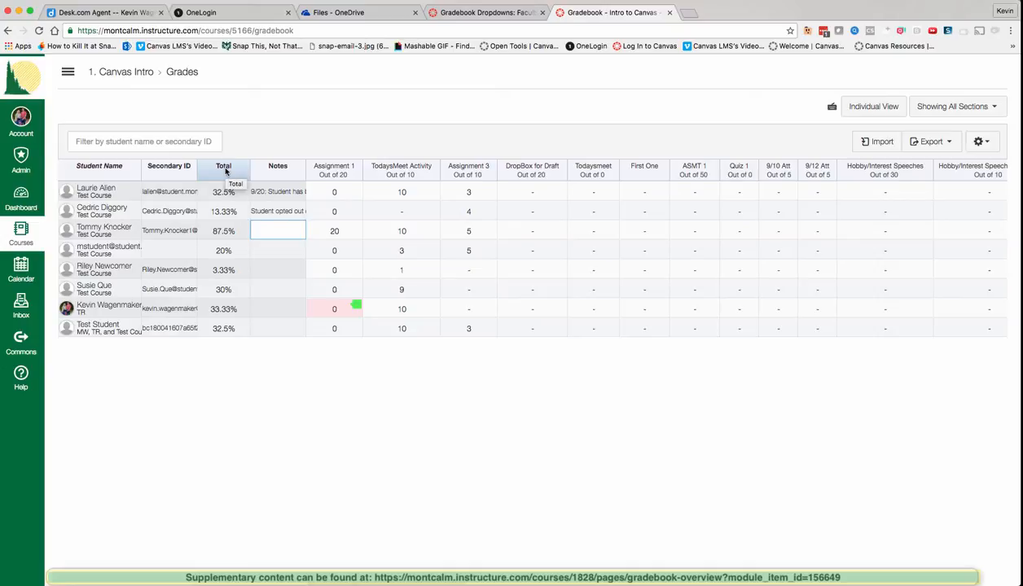
right_click(226, 170)
key("Escape")
key("super+r")
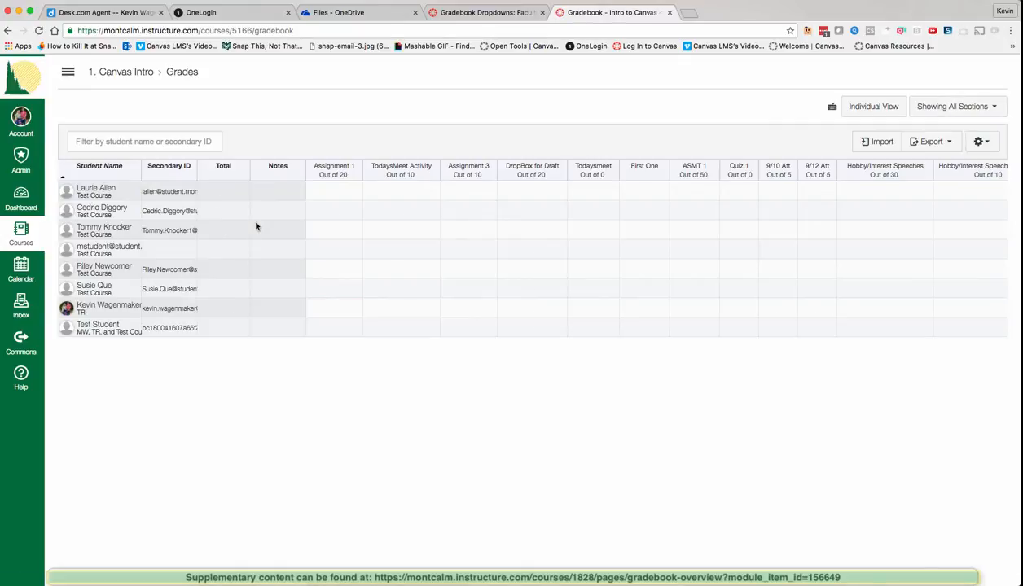
Step: Move the Total column to the end of the gradebook and scroll right to it
left_click(244, 176)
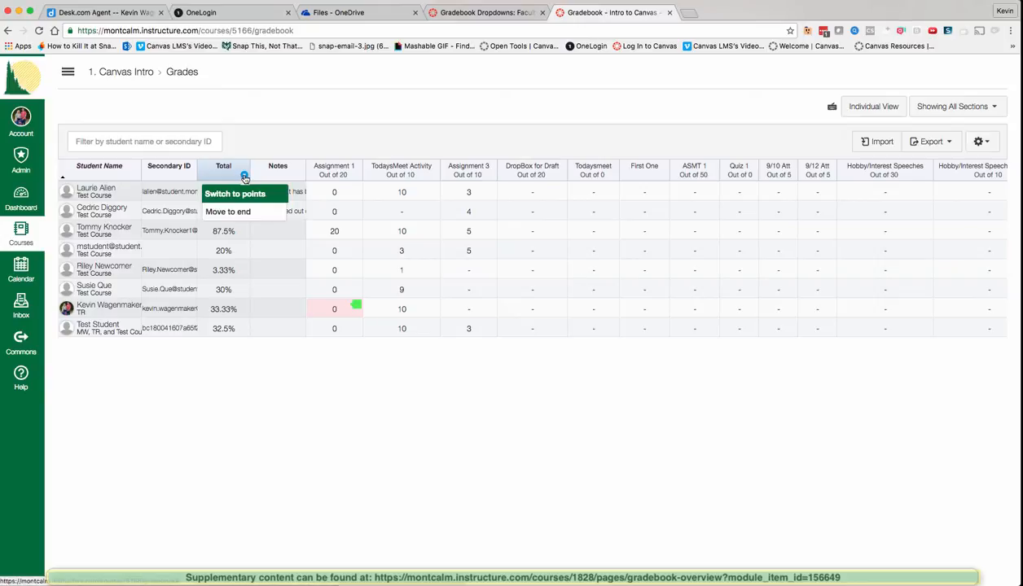
left_click(247, 213)
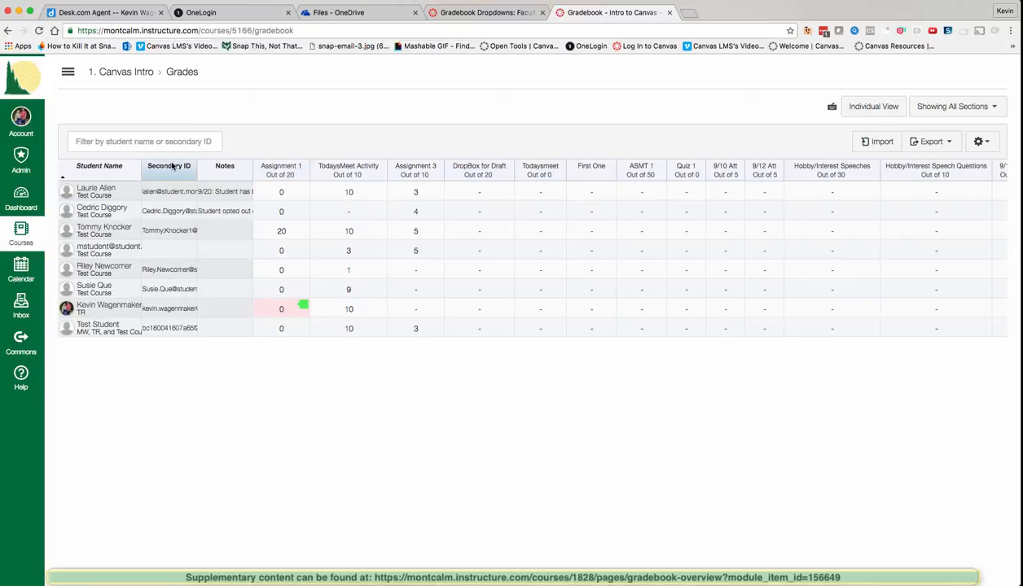
scroll(456, 306, "right", 10)
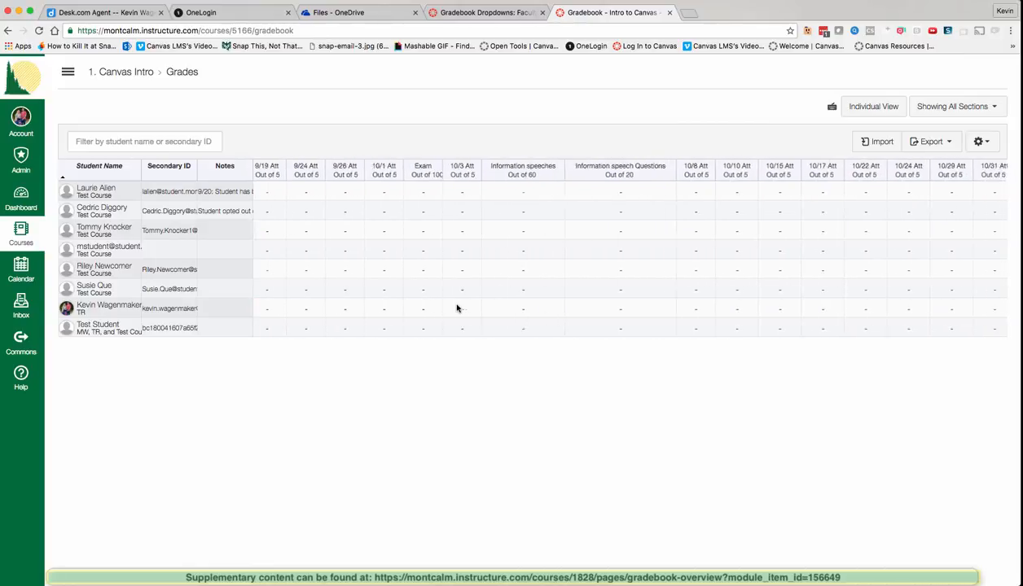
scroll(456, 308, "right", 10)
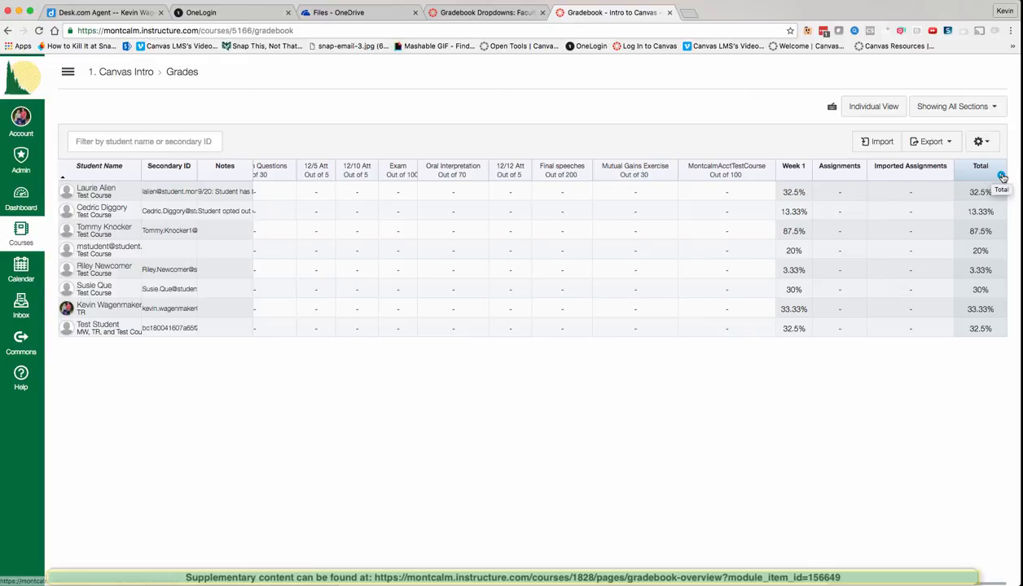
left_click(1001, 176)
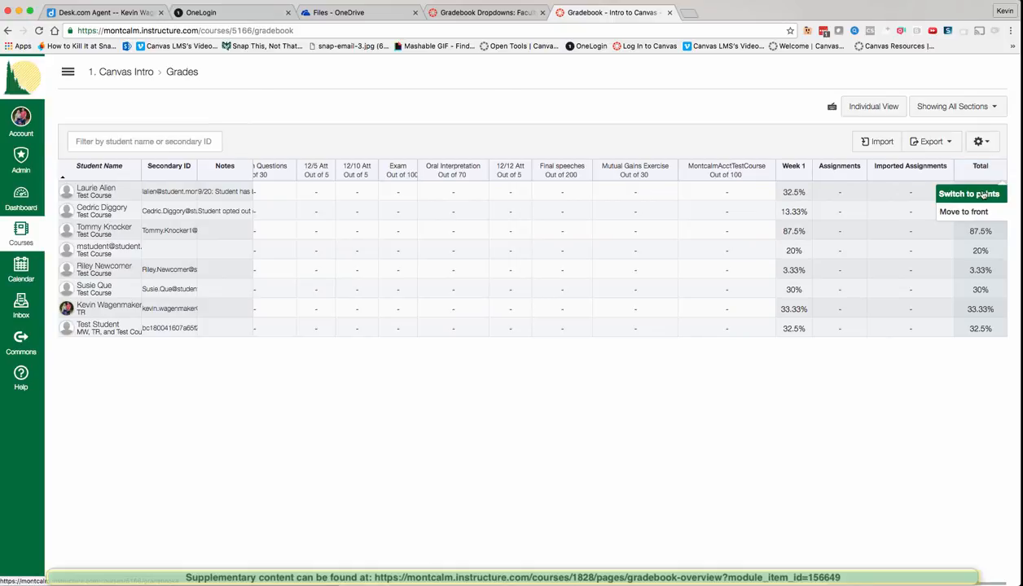
Step: Switch the Total column to points, then back to percentages, confirming each change
left_click(983, 194)
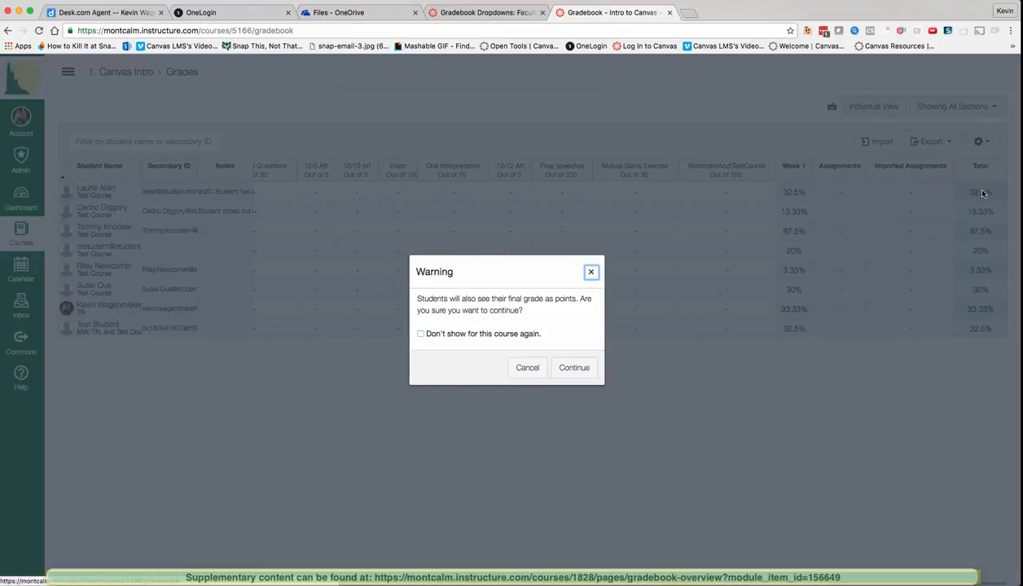
left_click(560, 368)
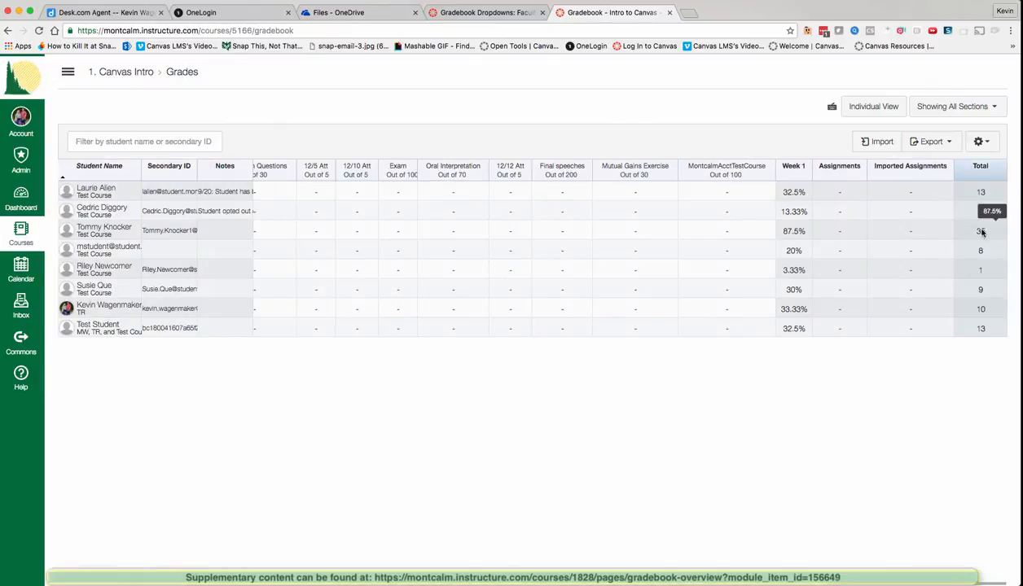
left_click(982, 172)
left_click(1000, 177)
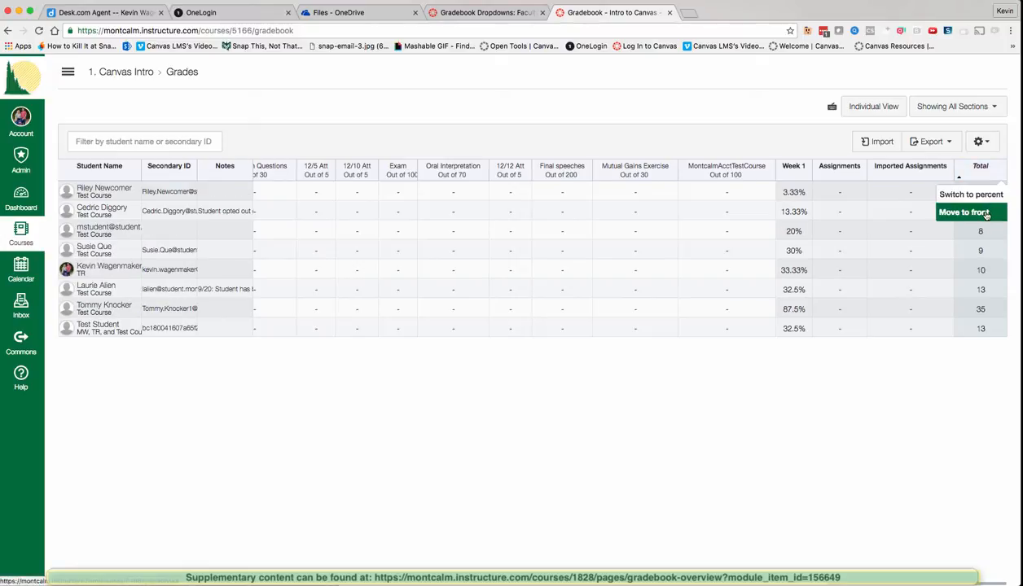
left_click(970, 194)
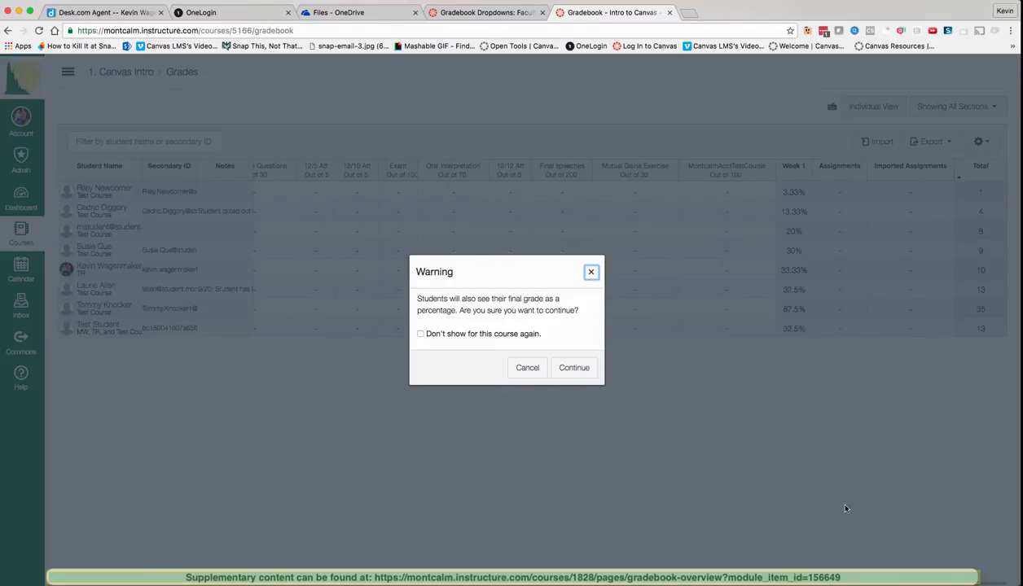
left_click(586, 367)
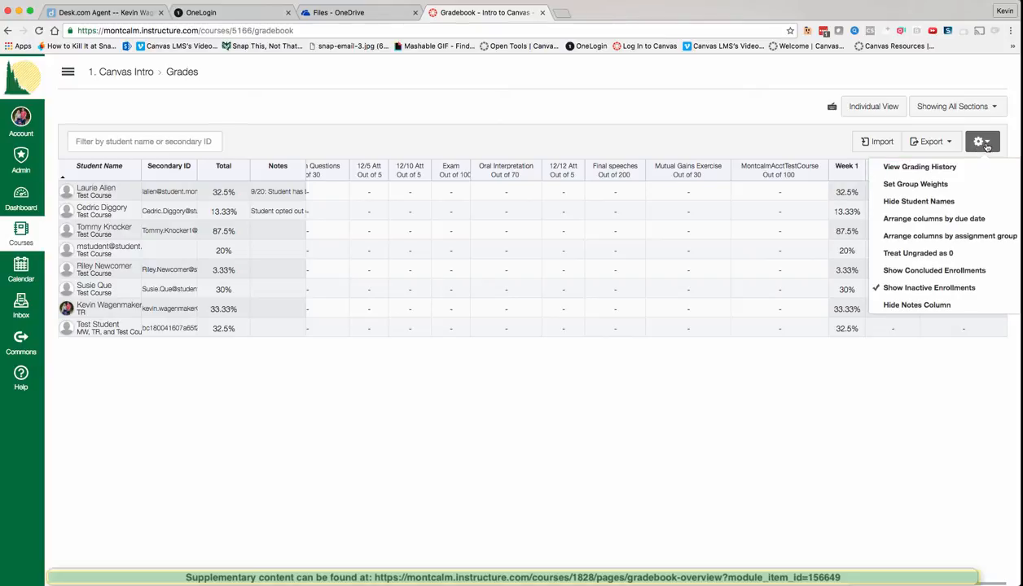
Step: Dismiss the settings menu, scroll the grid back left, and show Assignment 1's column menu
left_click(776, 407)
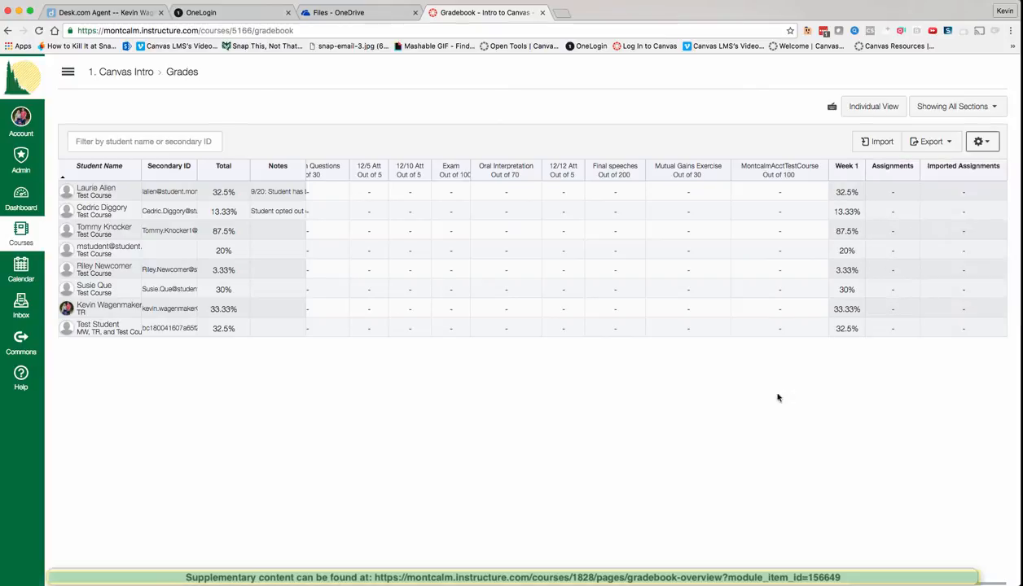
scroll(713, 194, "left", 15)
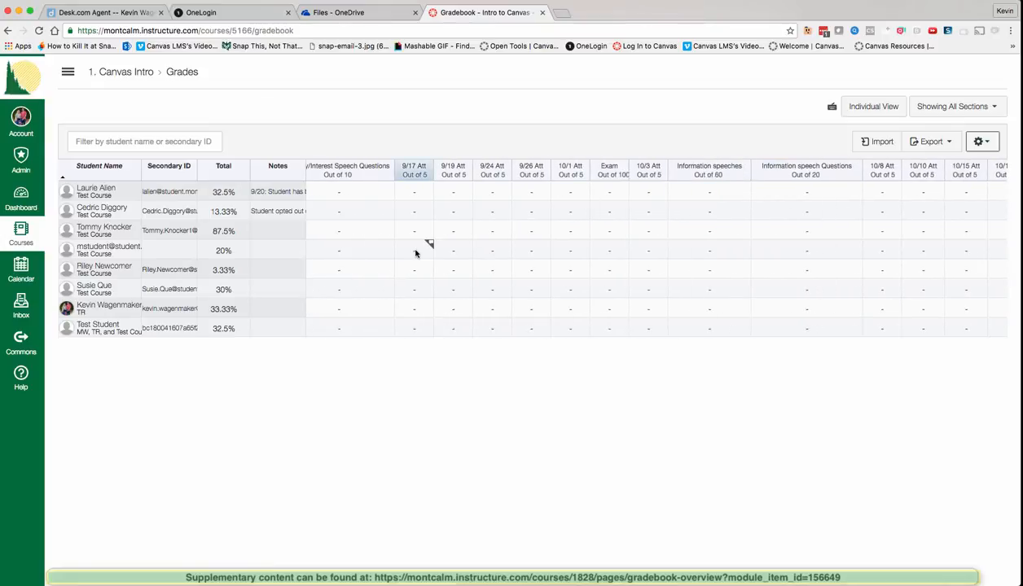
scroll(415, 253, "left", 5)
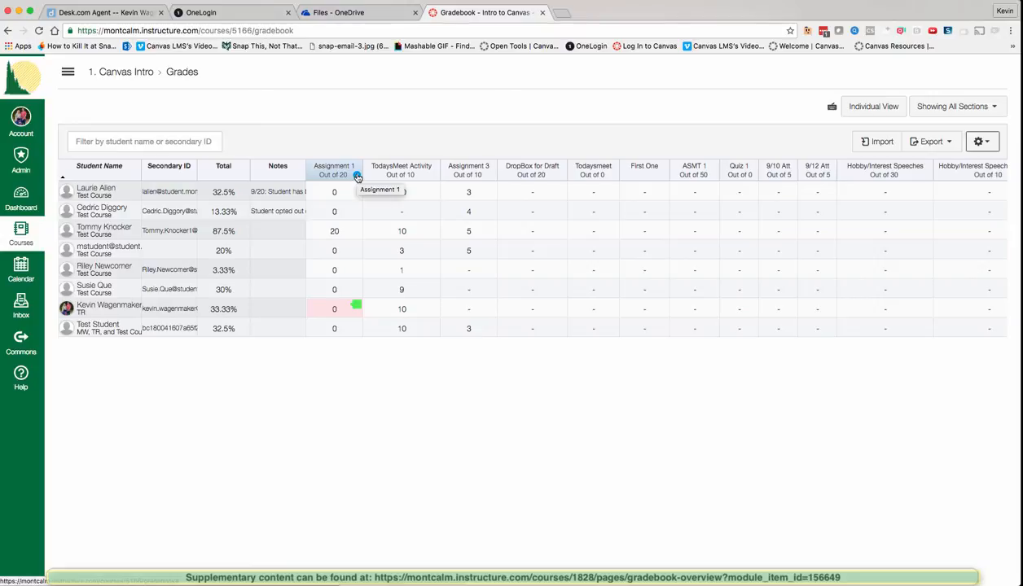
left_click(357, 177)
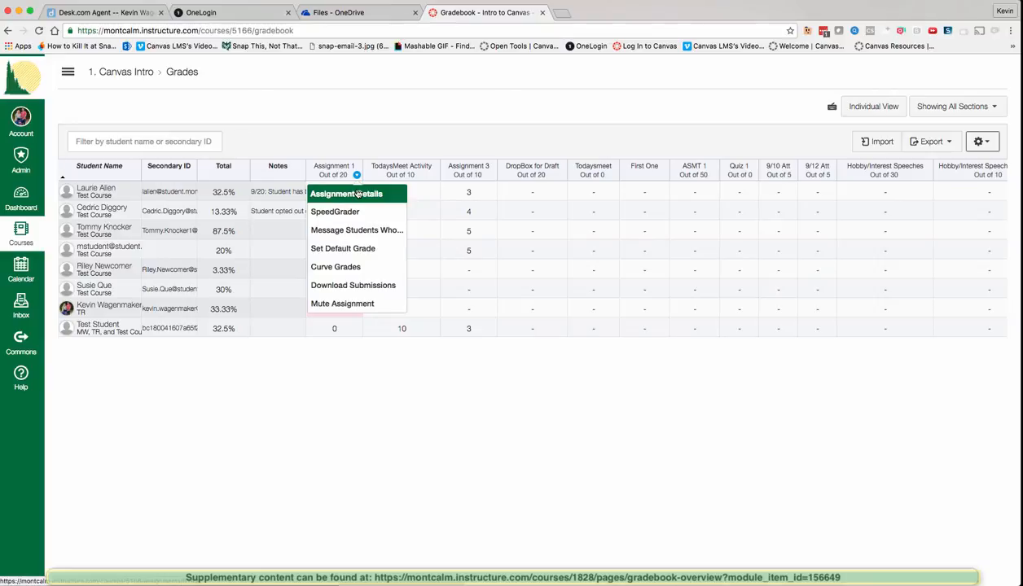
left_click(366, 194)
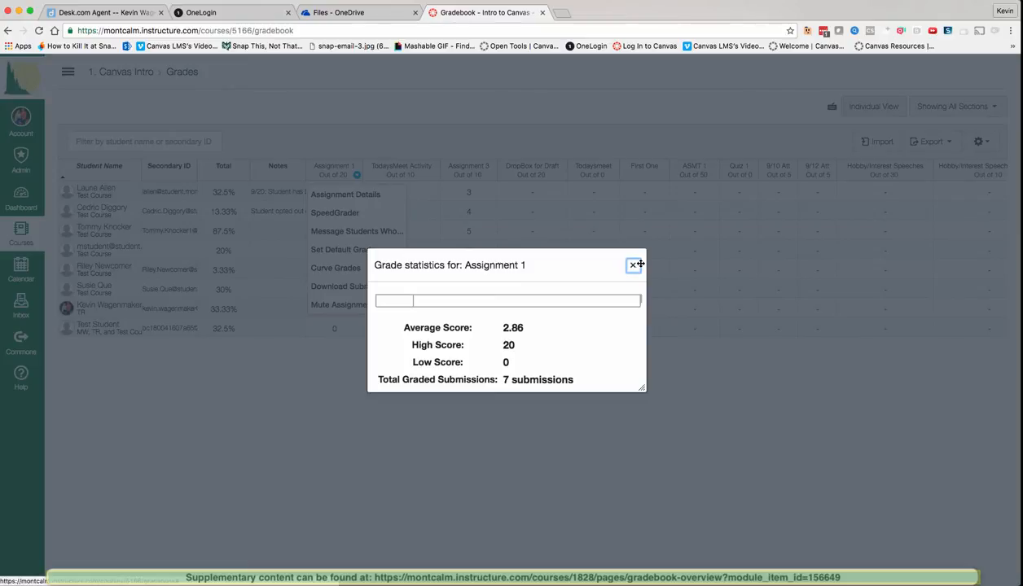
left_click(632, 266)
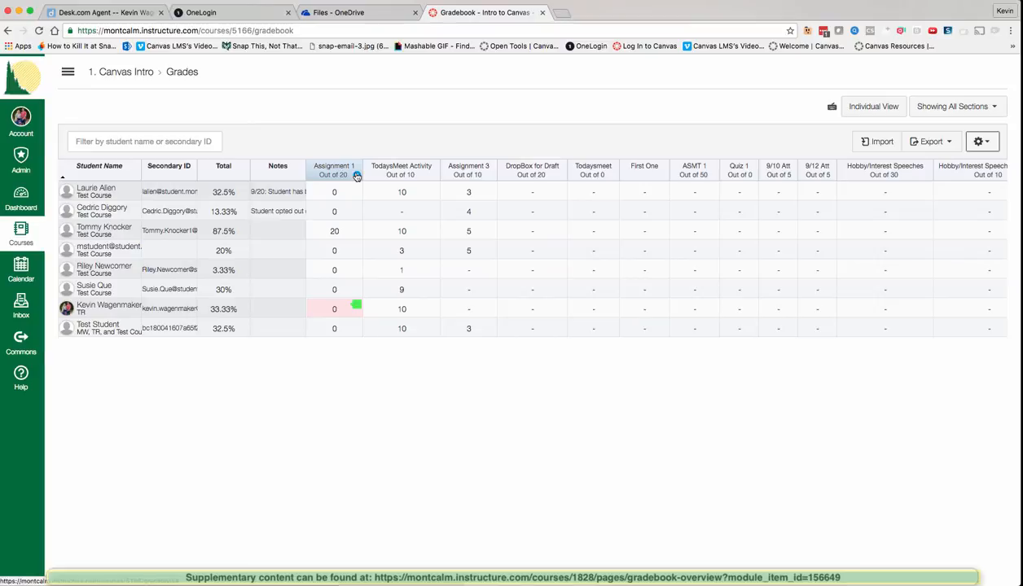
left_click(356, 176)
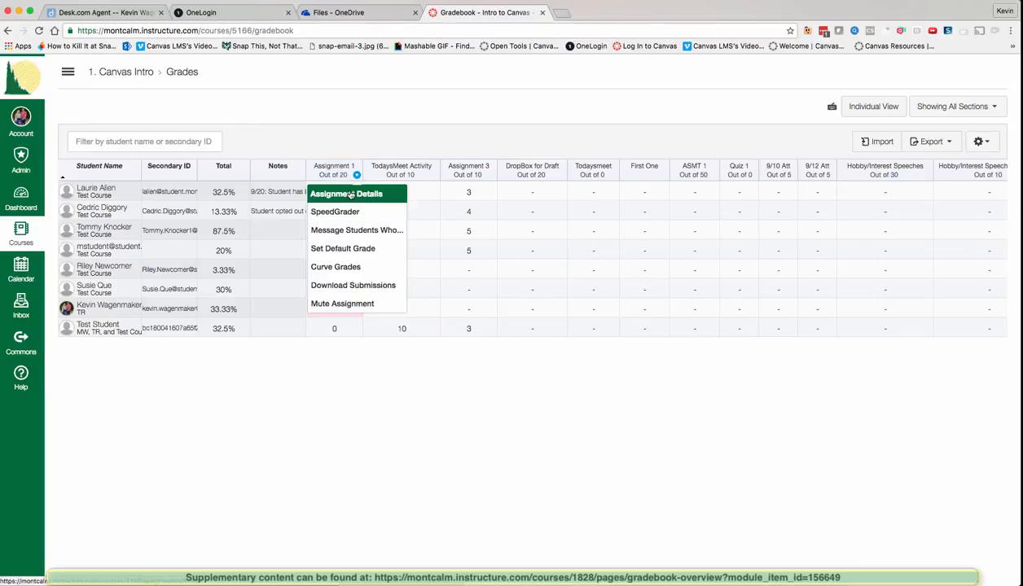
left_click(349, 193)
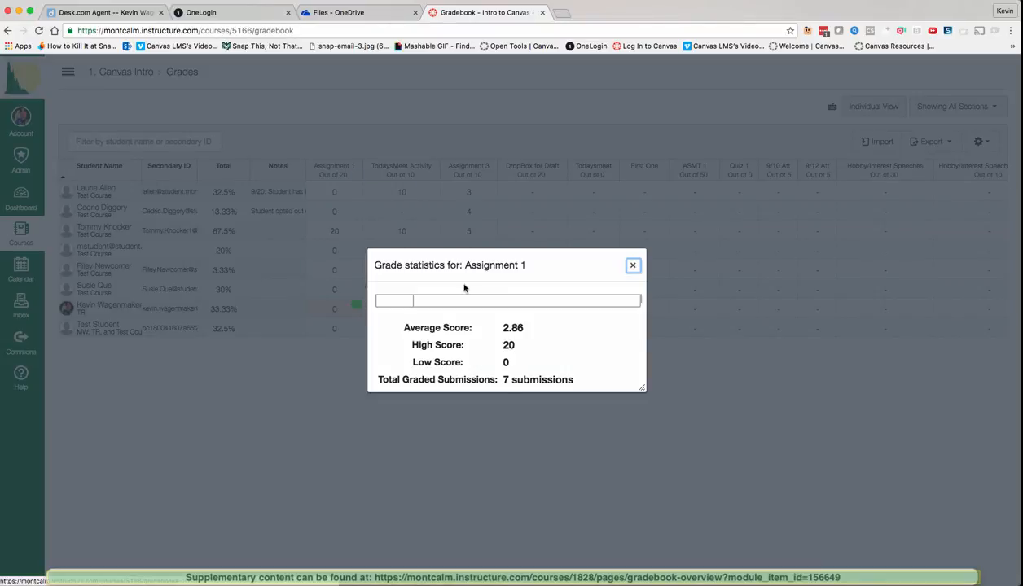
left_click(632, 267)
left_click(356, 175)
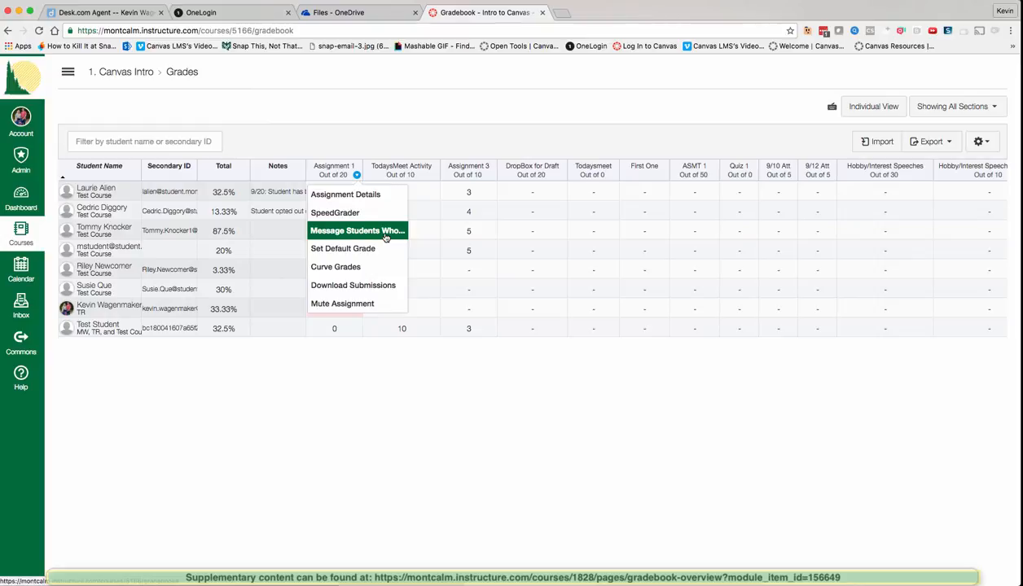
left_click(386, 235)
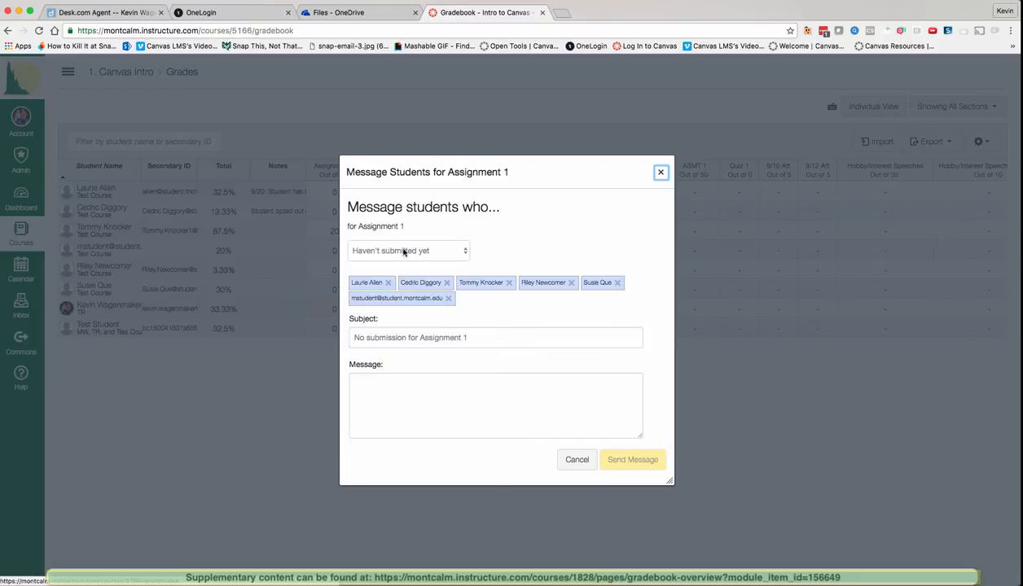
left_click(401, 251)
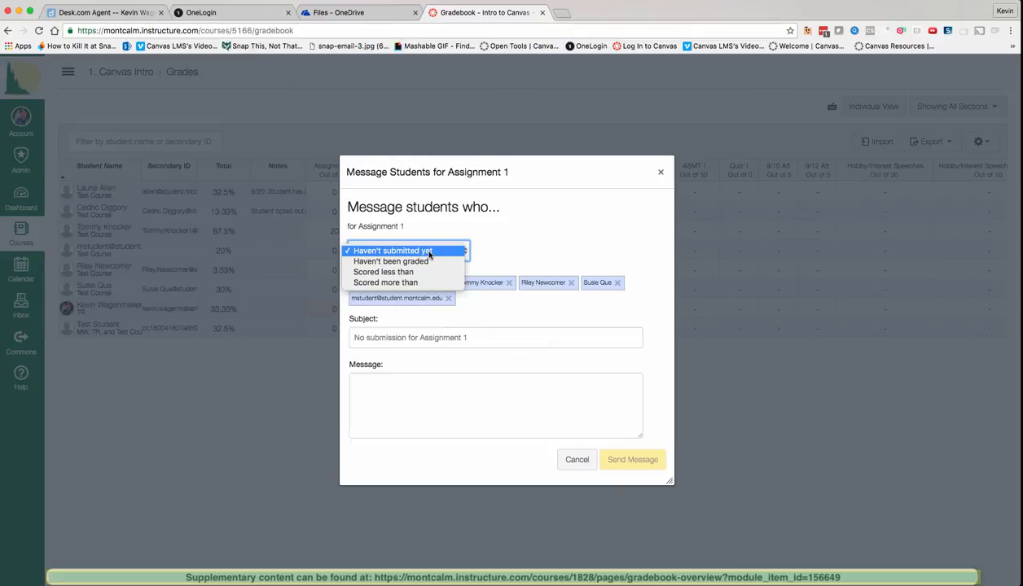
left_click(429, 252)
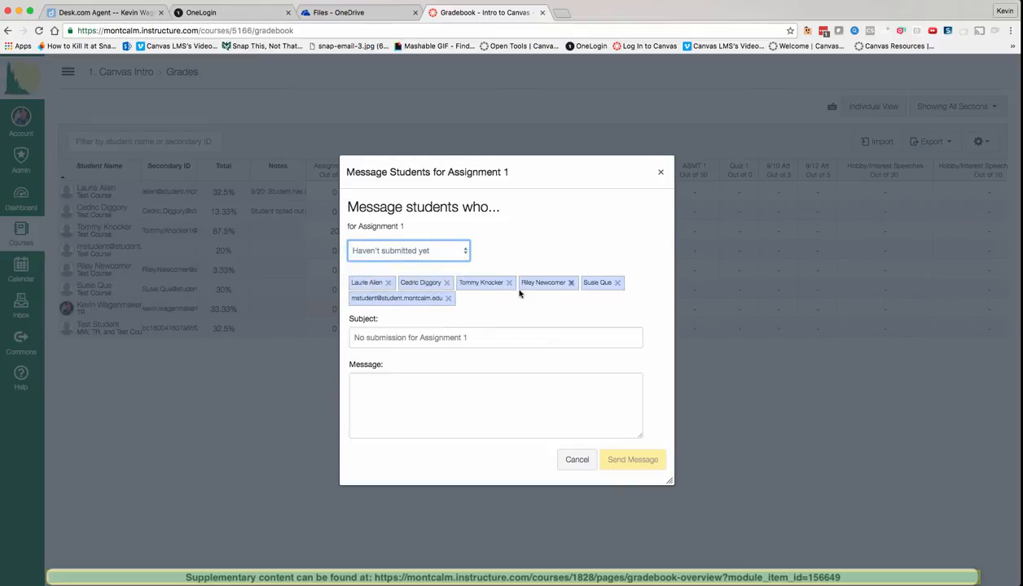
left_click(426, 389)
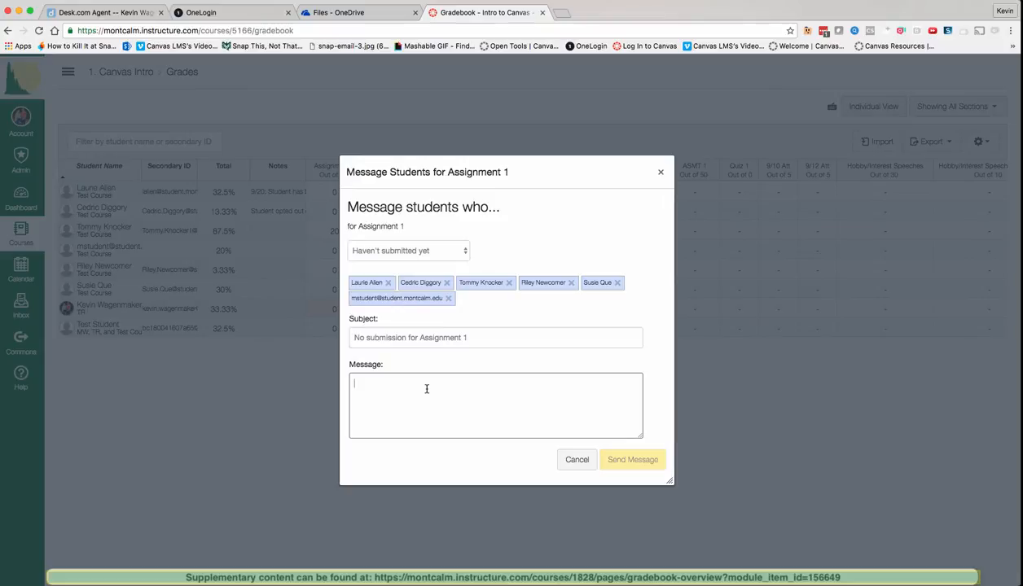
left_click(444, 256)
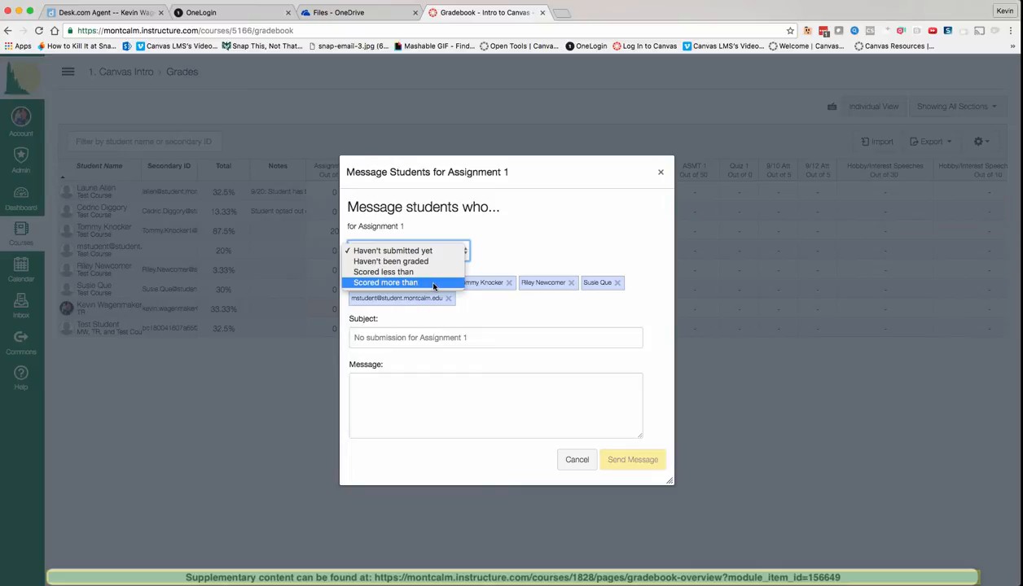
left_click(434, 283)
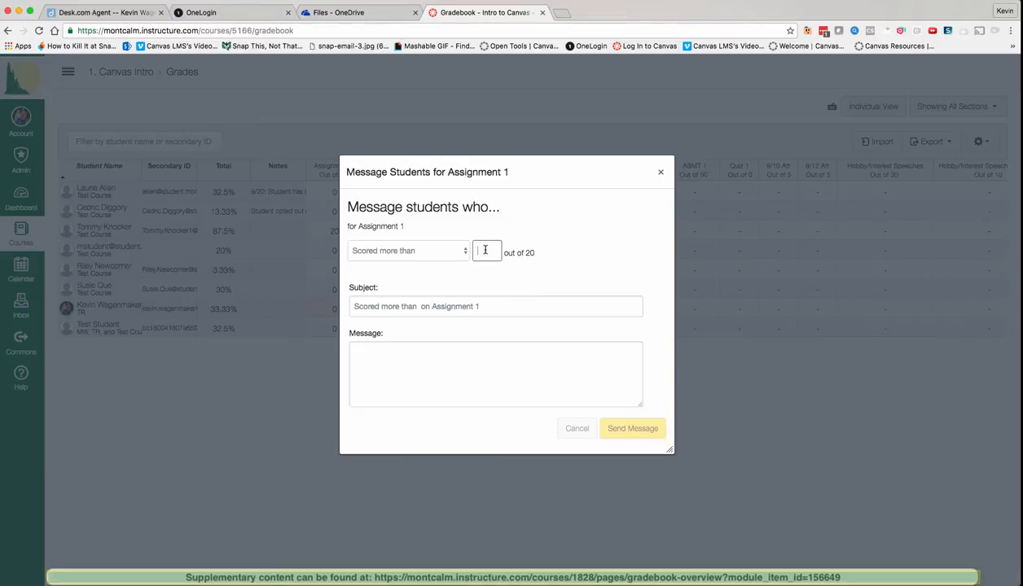
type("10")
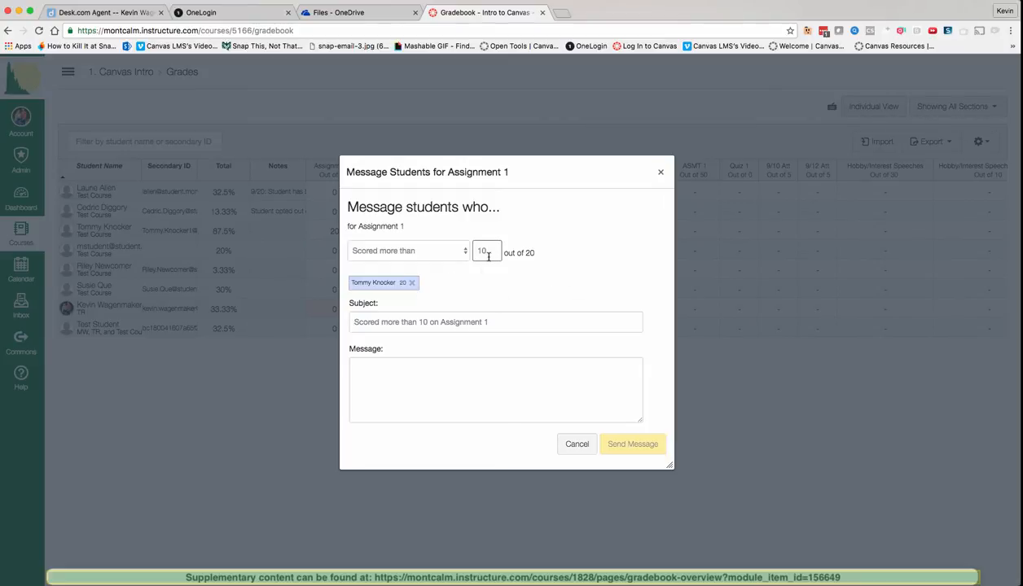
key("BackSpace")
key("BackSpace")
type("5")
left_click(574, 444)
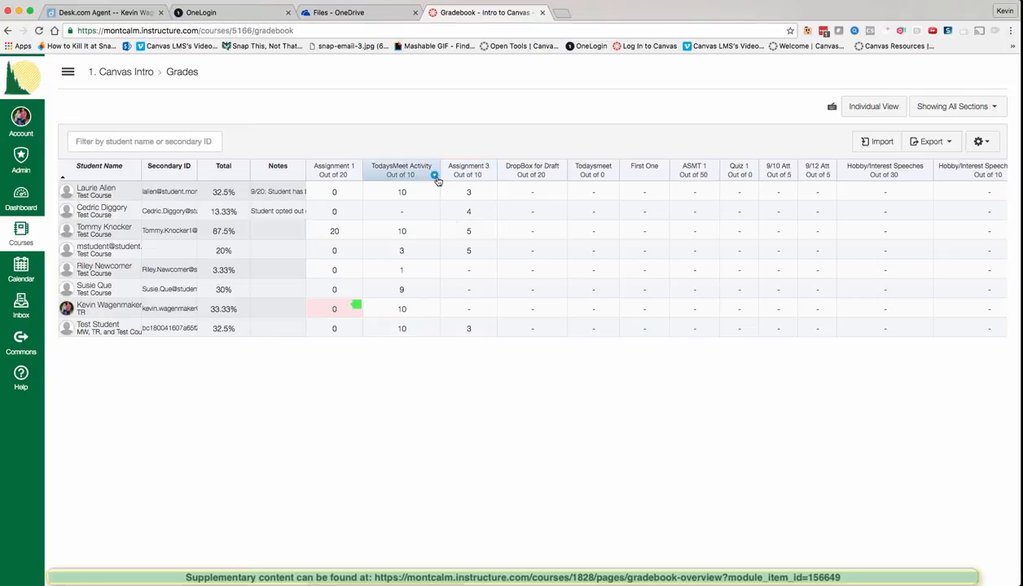
Step: Draft 'Good job! I can tell that you put in the work!' to TodaysMeet Activity students scoring above 7
left_click(435, 177)
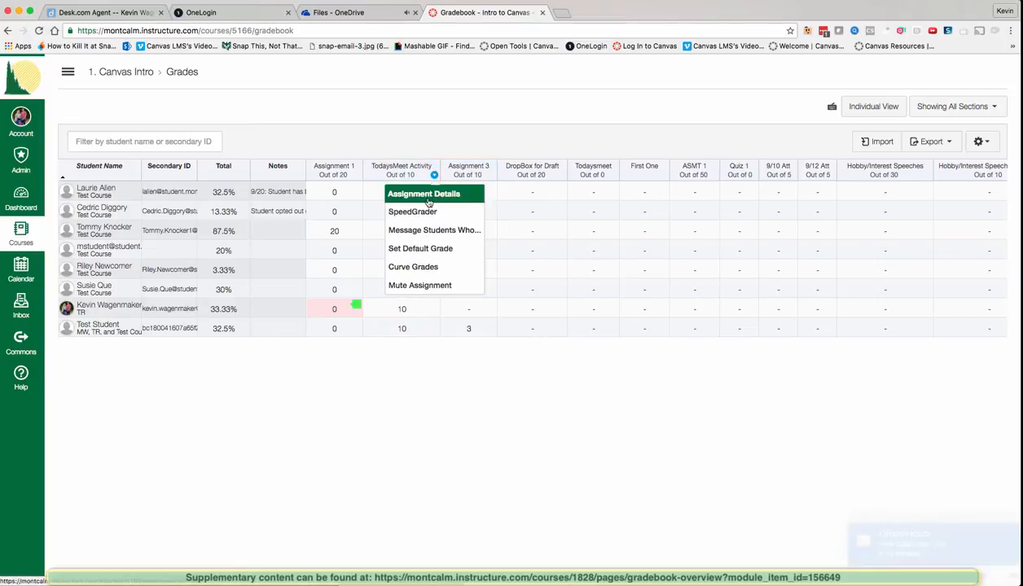
left_click(432, 232)
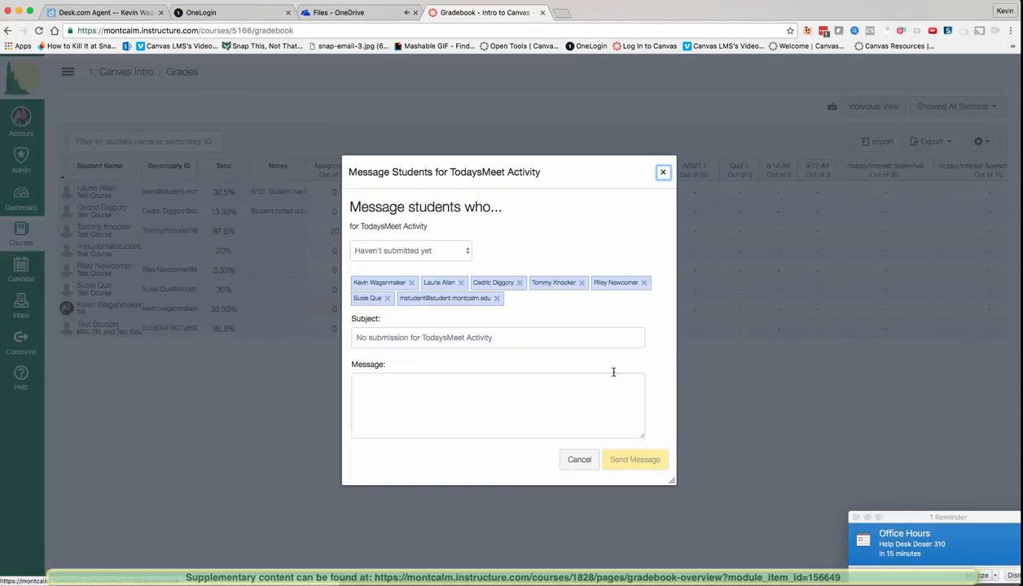
left_click(458, 254)
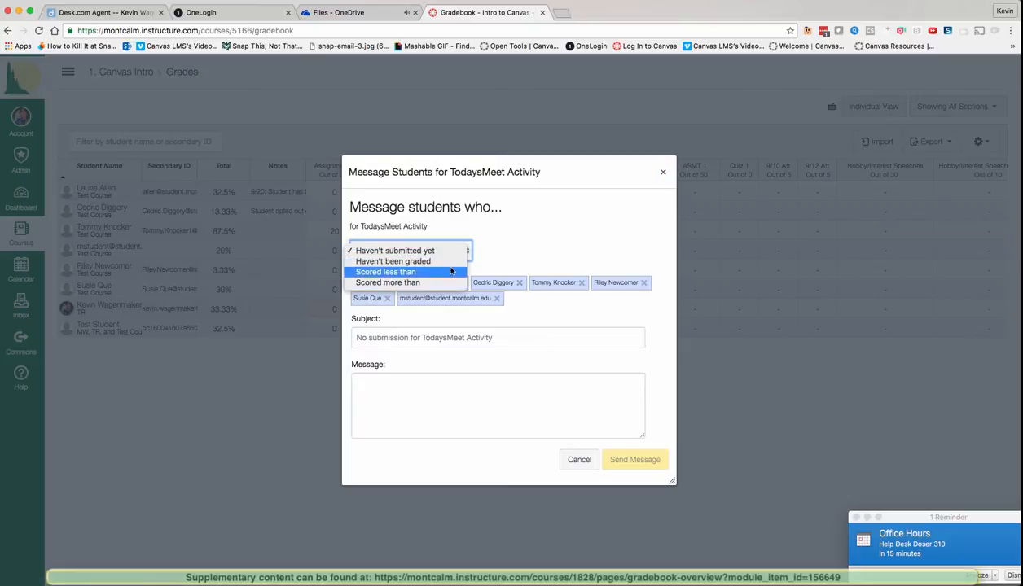
left_click(435, 283)
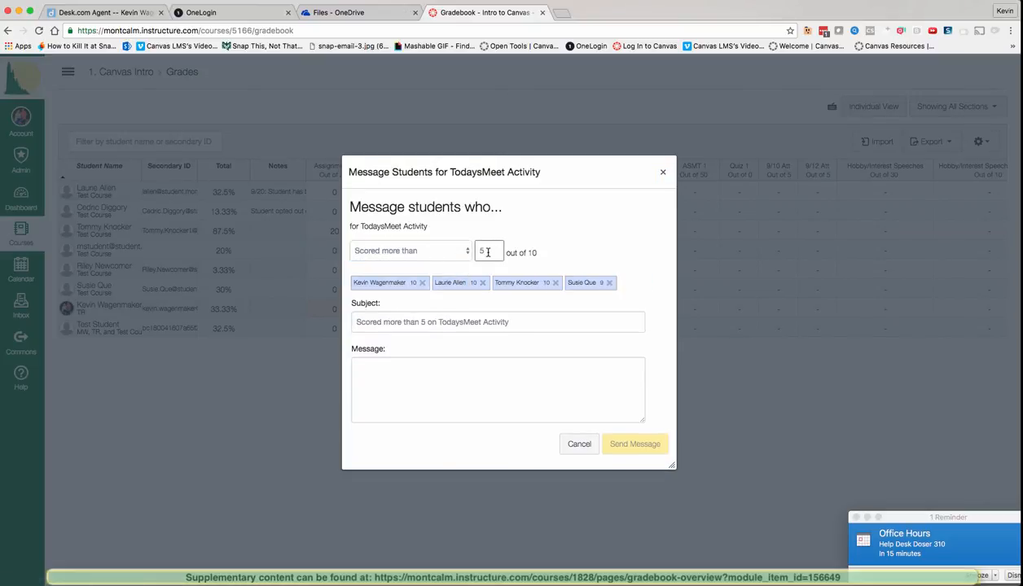
key("BackSpace")
type("7")
left_click(414, 388)
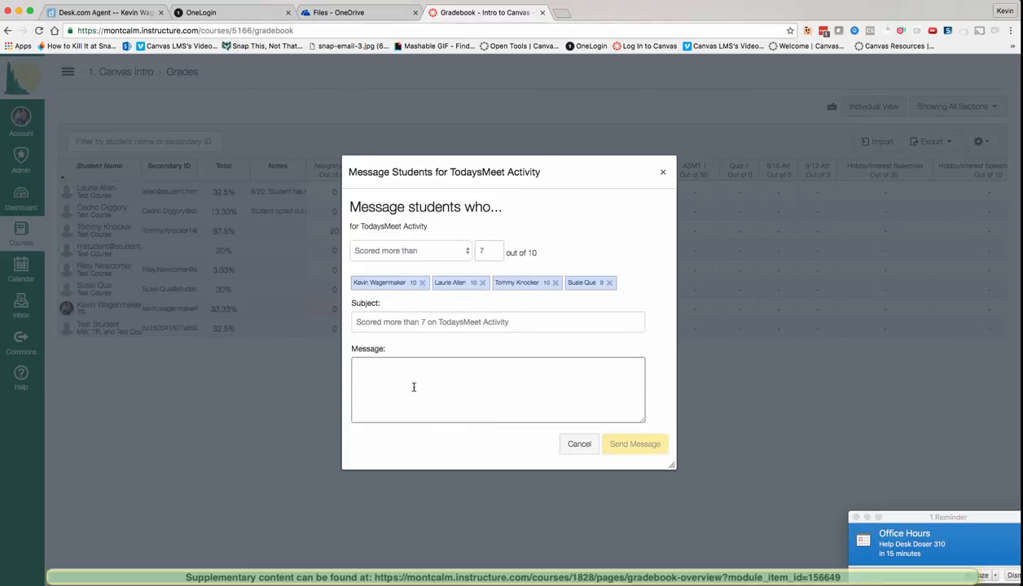
type("Good job! ")
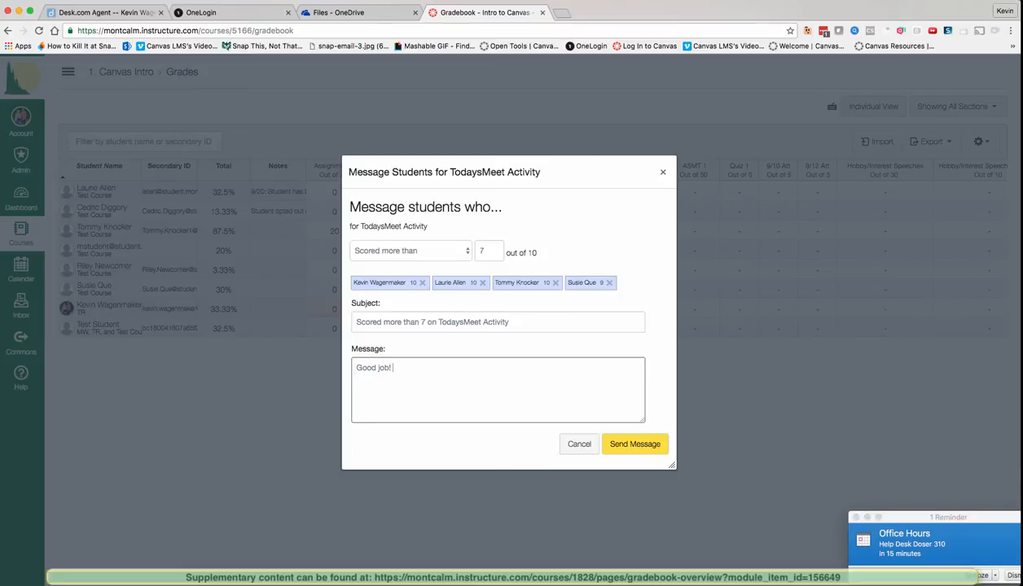
type("I can tell that you put in the work!")
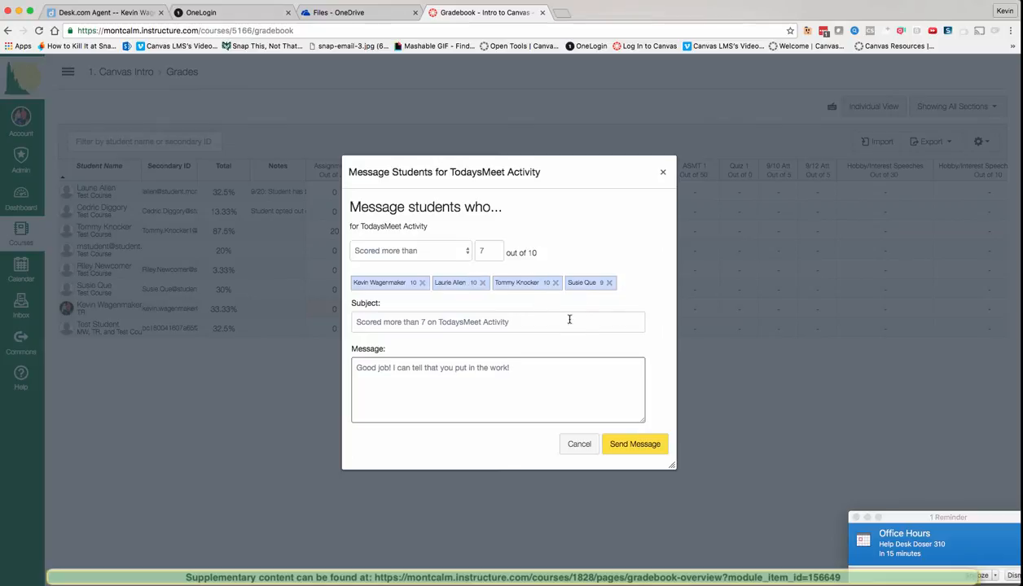
Step: Remove the student who scored 9 from the recipients and close the message unsent
left_click(609, 283)
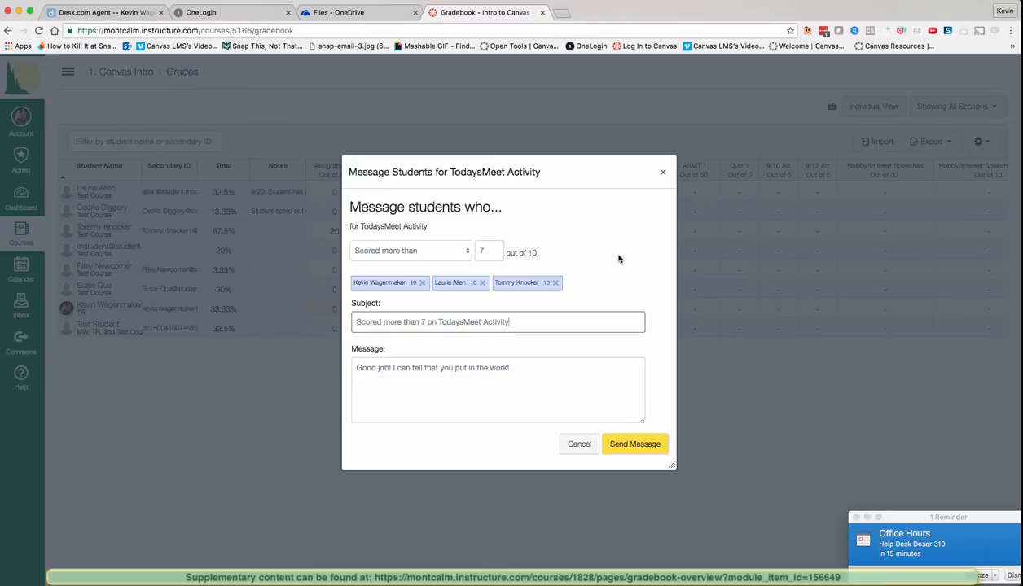
left_click(586, 286)
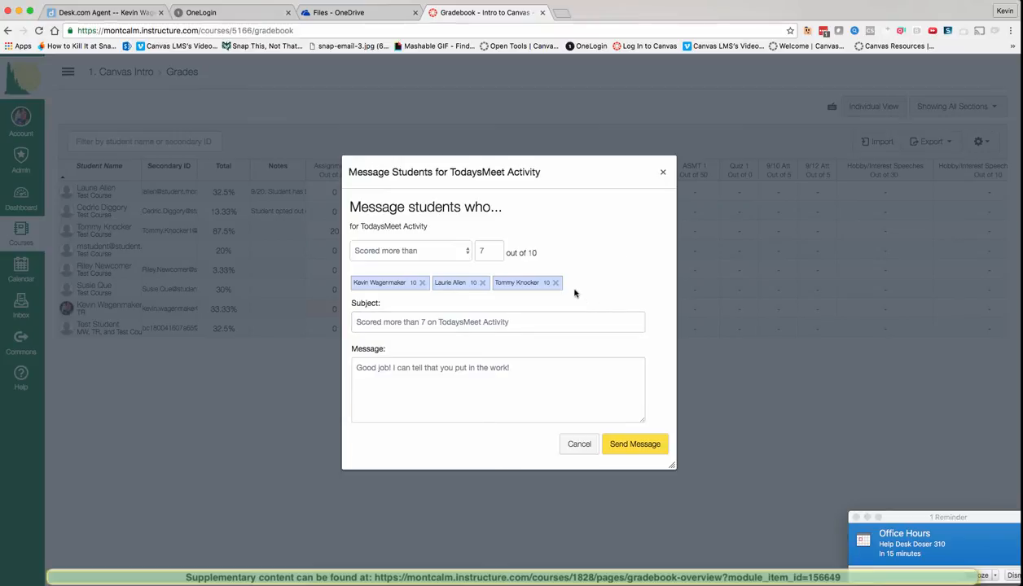
left_click(663, 174)
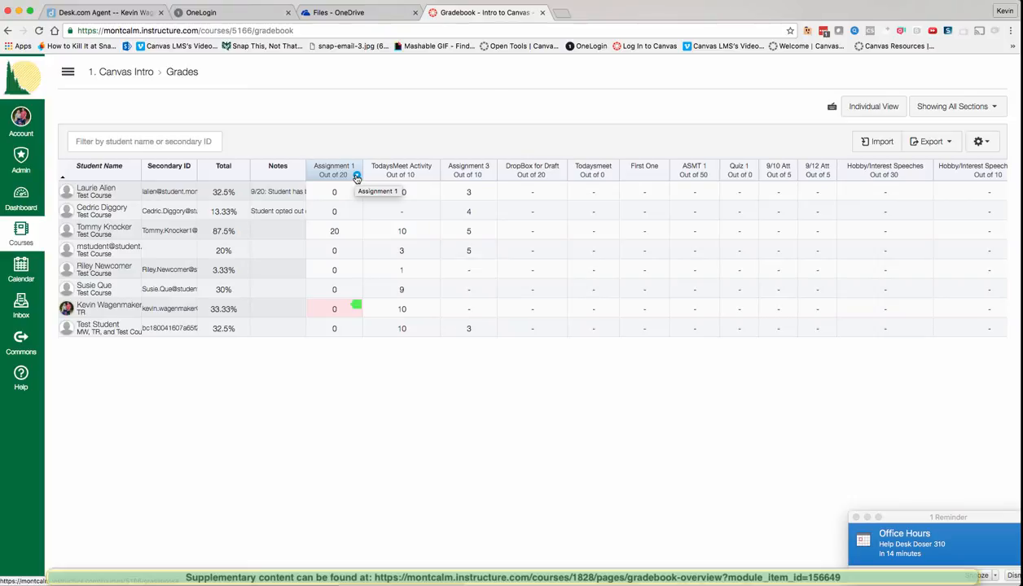
Step: Open Set Default Grade for Assignment 1, dismiss the office hours notice, close it unapplied, and reopen the column menu
left_click(356, 177)
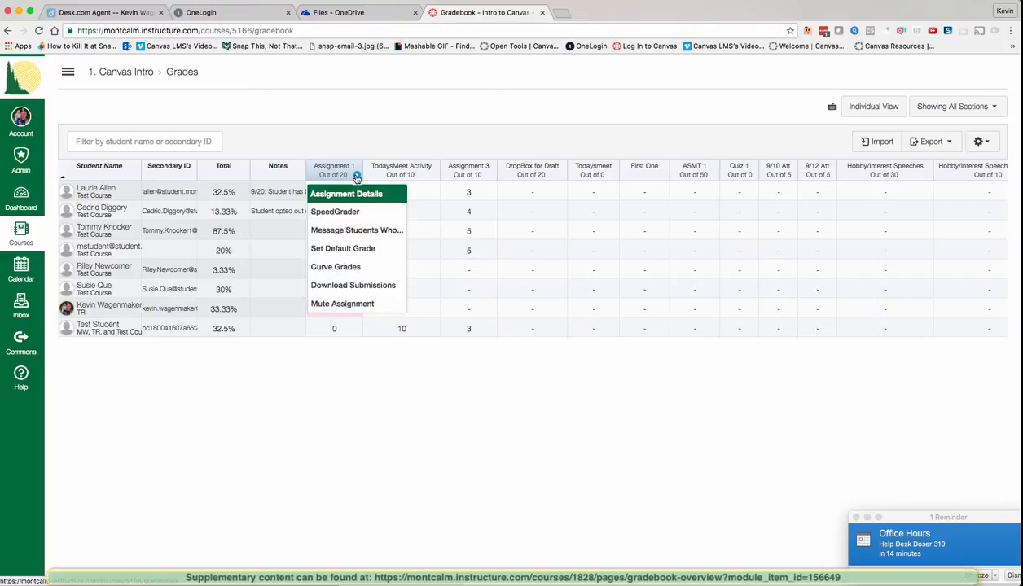
left_click(352, 249)
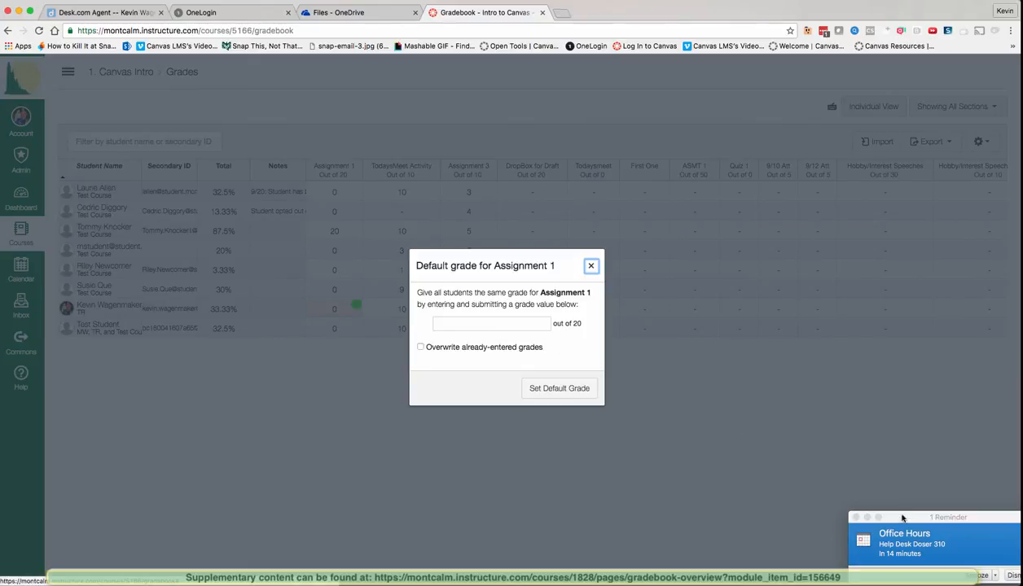
left_click(1008, 576)
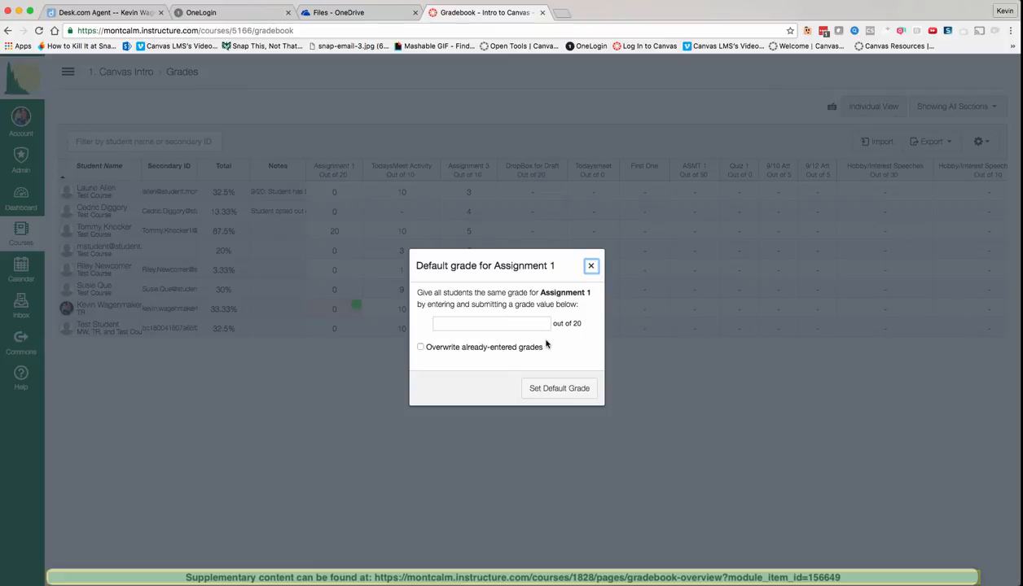
left_click(590, 266)
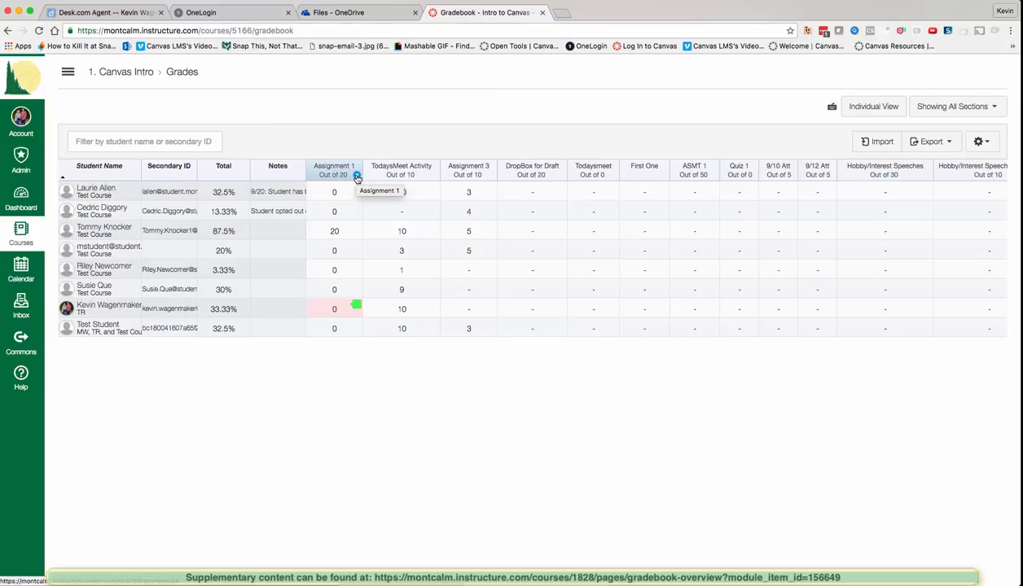
left_click(356, 175)
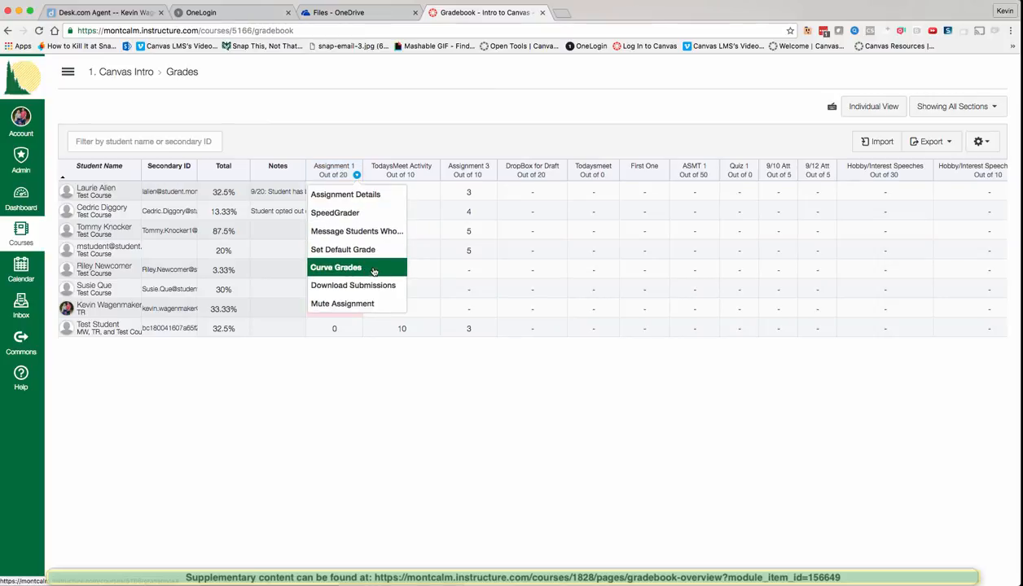
Step: Open and close Curve Grades for Assignment 1, then Set Default Grade and Curve Grades for Assignment 3
left_click(374, 271)
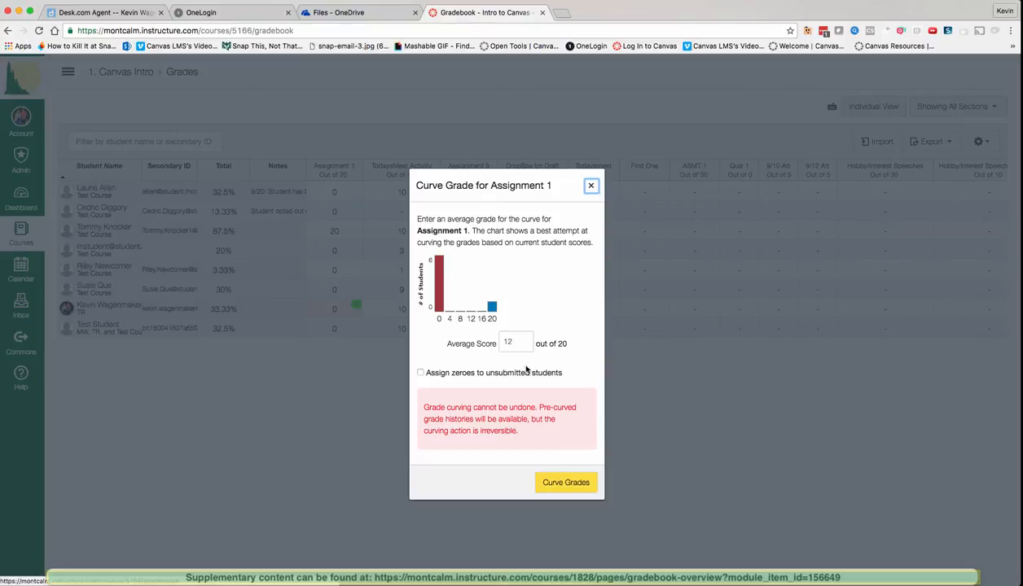
left_click(587, 188)
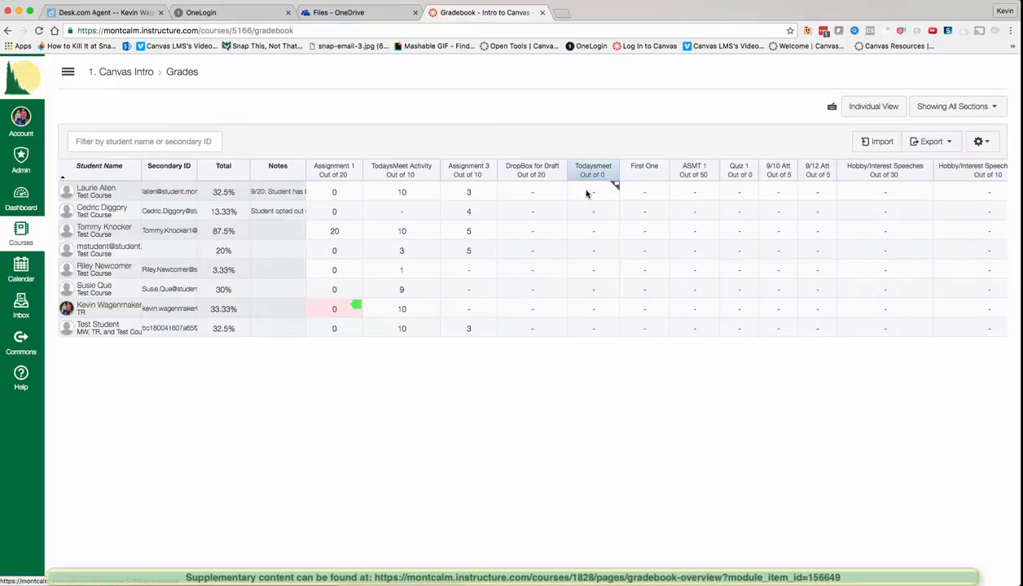
left_click(490, 175)
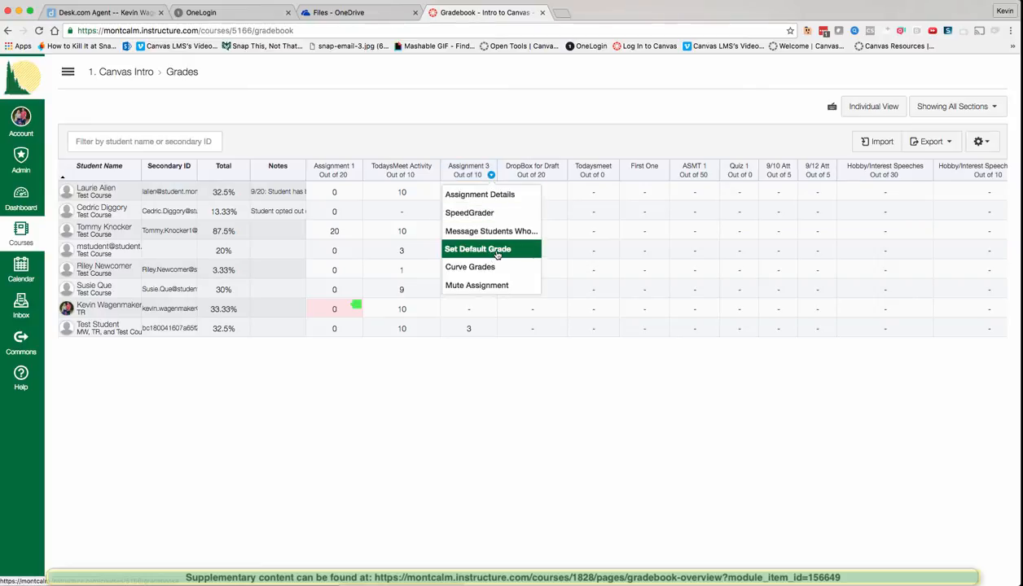
left_click(497, 251)
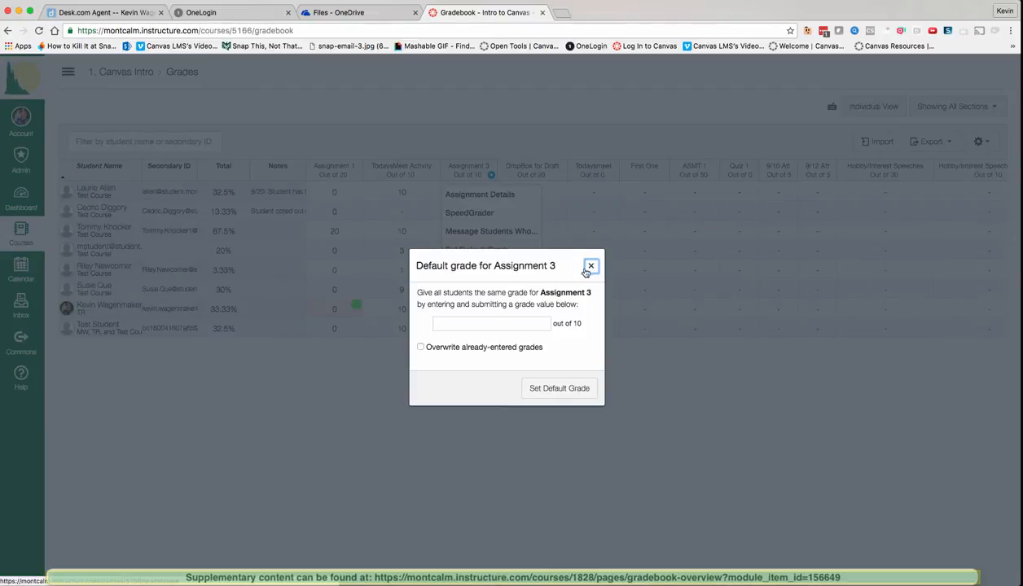
left_click(590, 267)
left_click(490, 182)
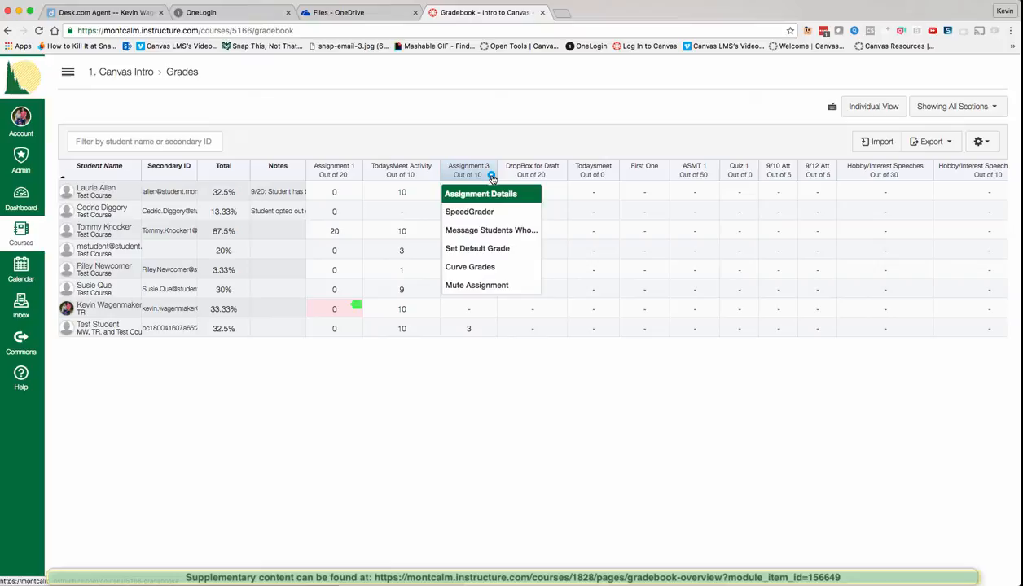
left_click(488, 266)
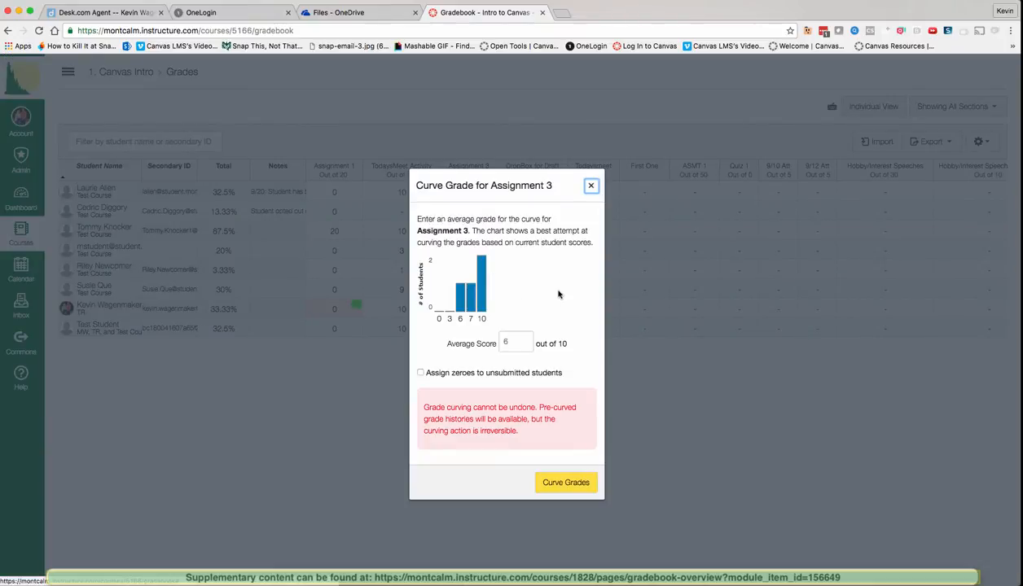
left_click(591, 185)
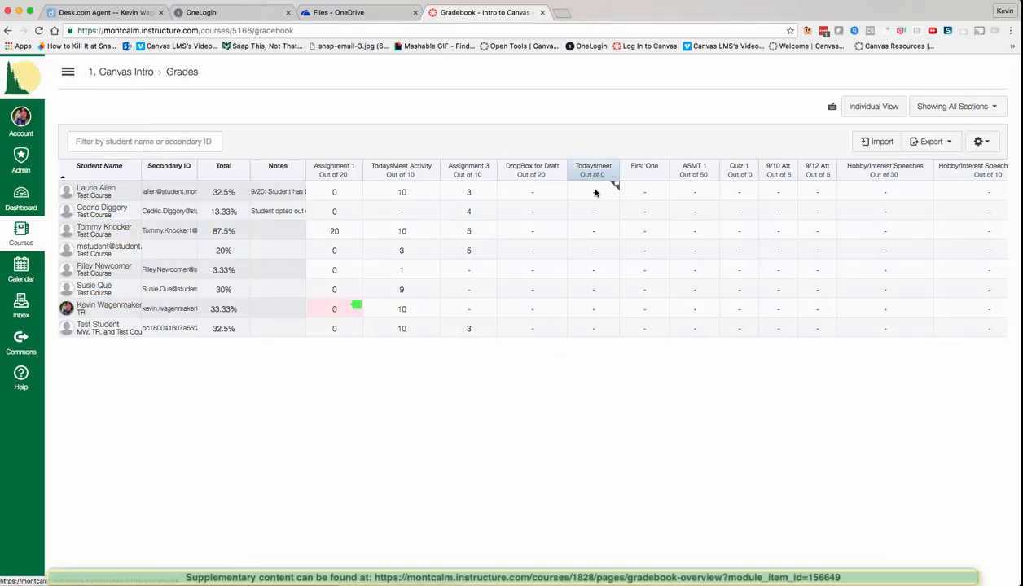
Step: Check the First One and Todaysmeet menus, then note Assignment 3's curve cannot-be-undone warning without curving
left_click(663, 175)
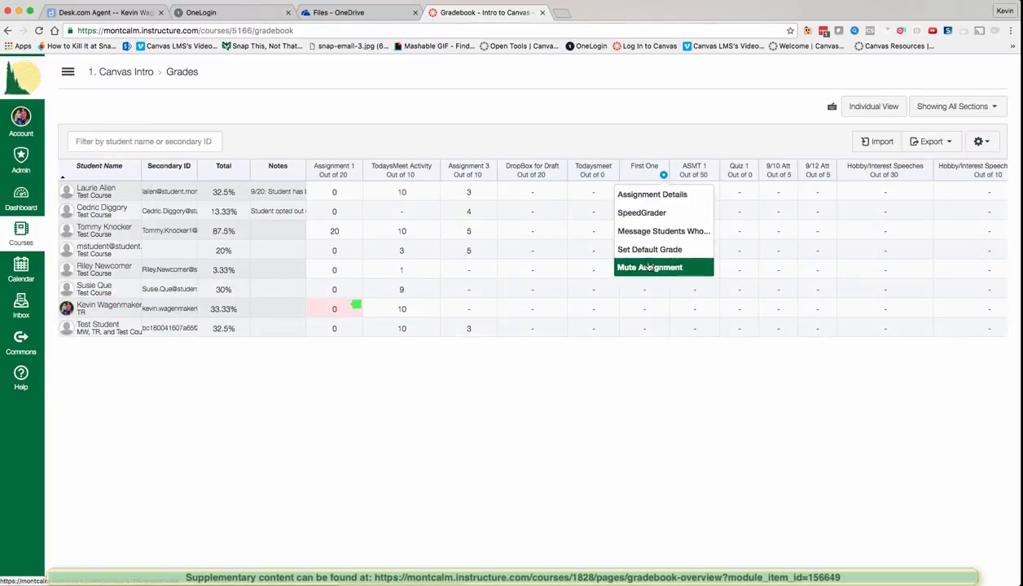
left_click(613, 175)
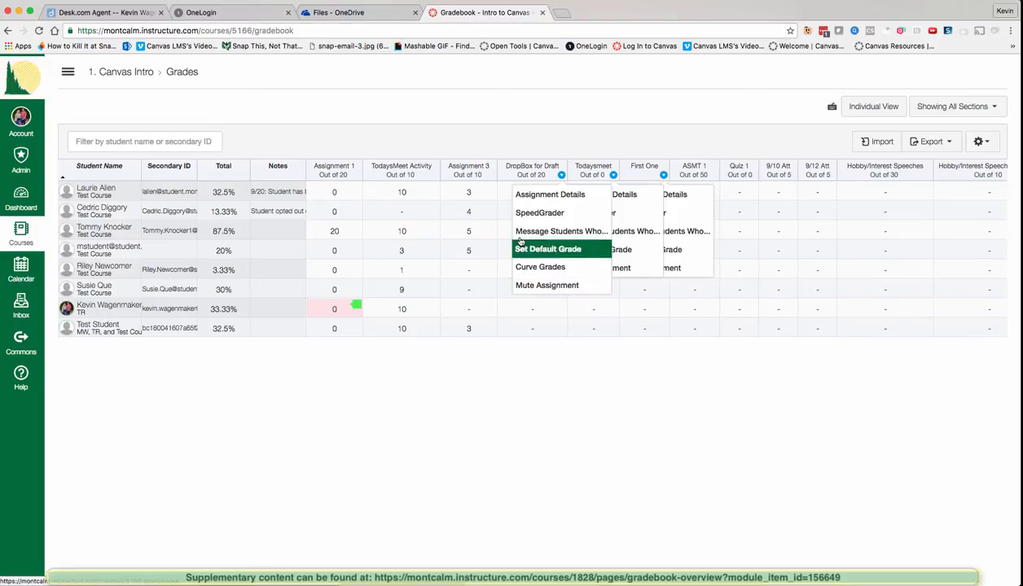
left_click(491, 177)
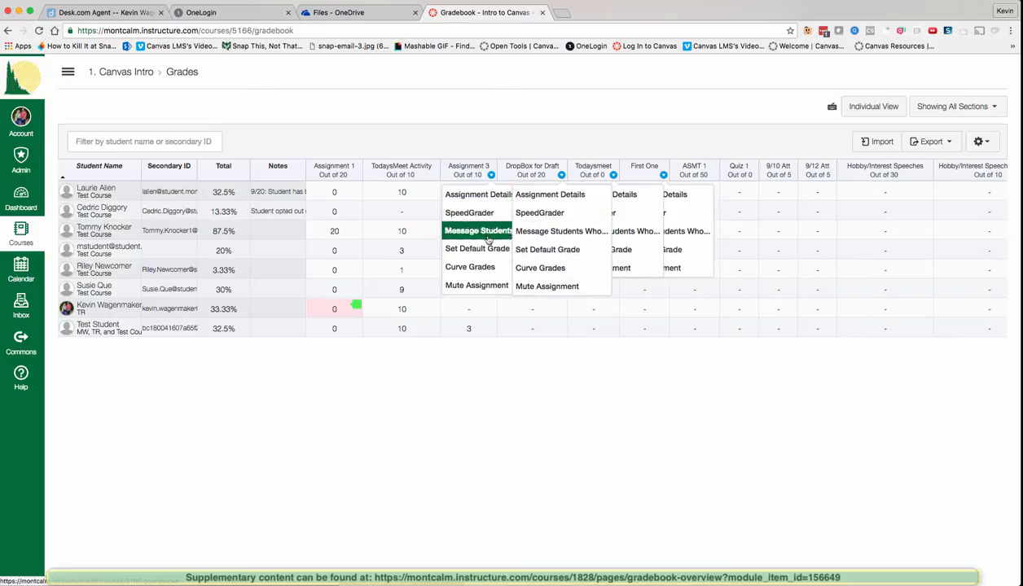
left_click(477, 263)
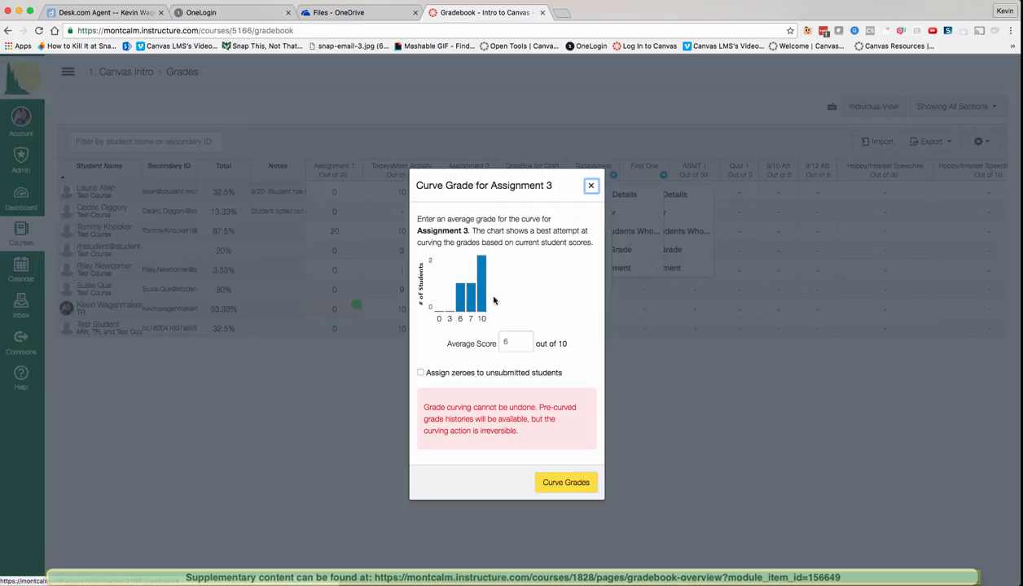
left_click_drag(448, 409, 535, 407)
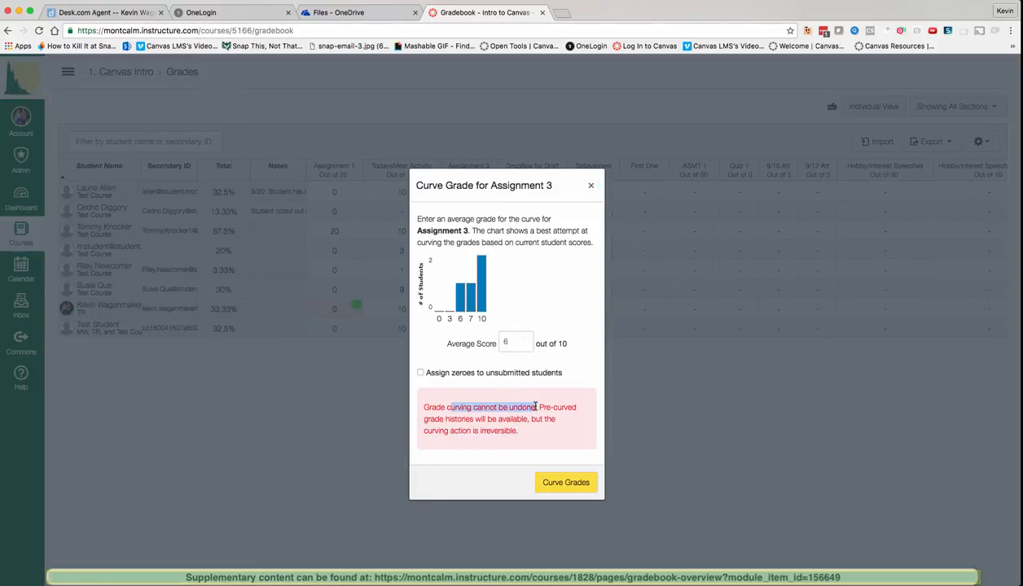
left_click(591, 189)
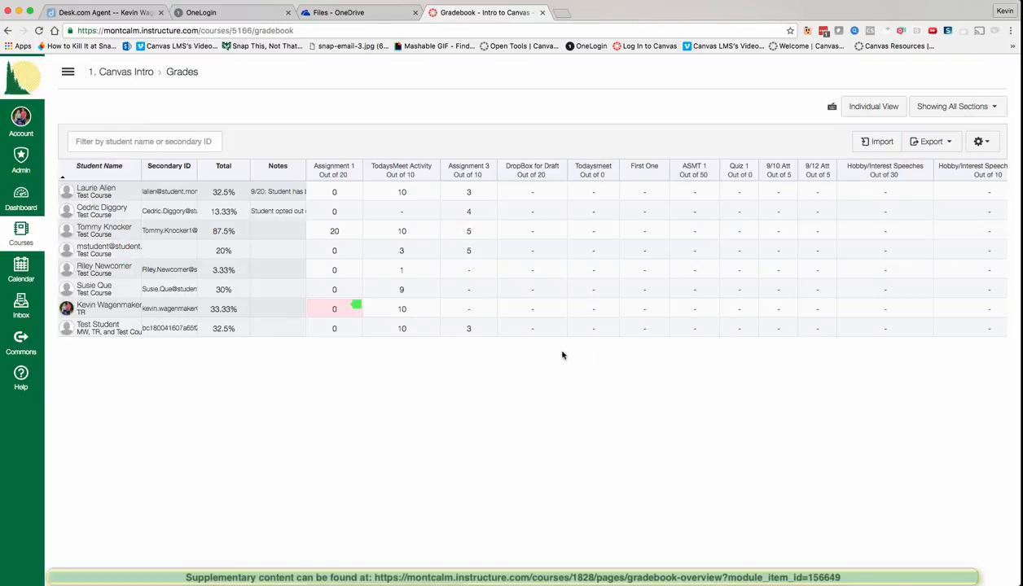
left_click(491, 176)
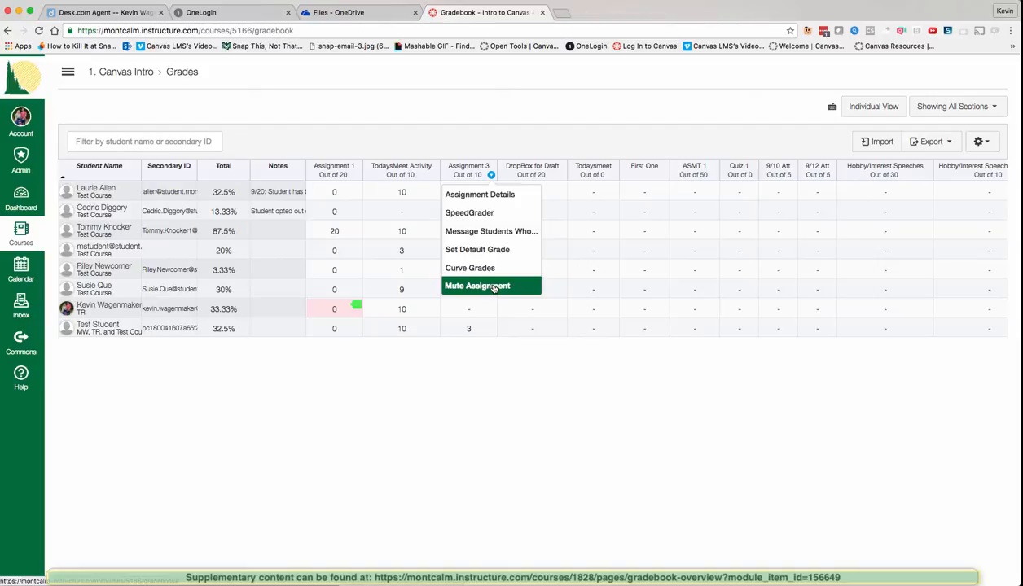
Step: Mute Assignment 3, then unmute it, confirming each, and close its column menu afterward
left_click(494, 288)
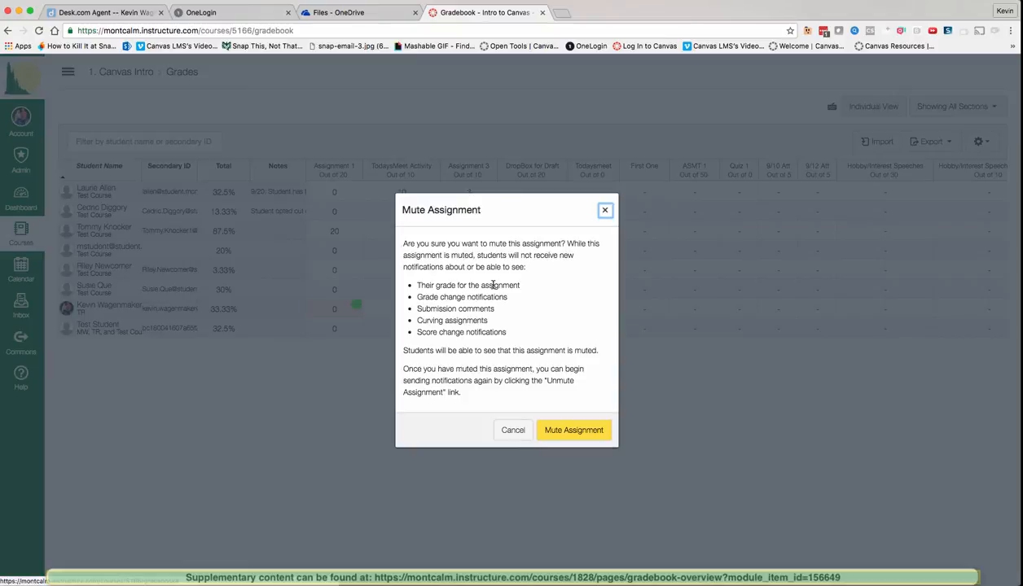
left_click(558, 428)
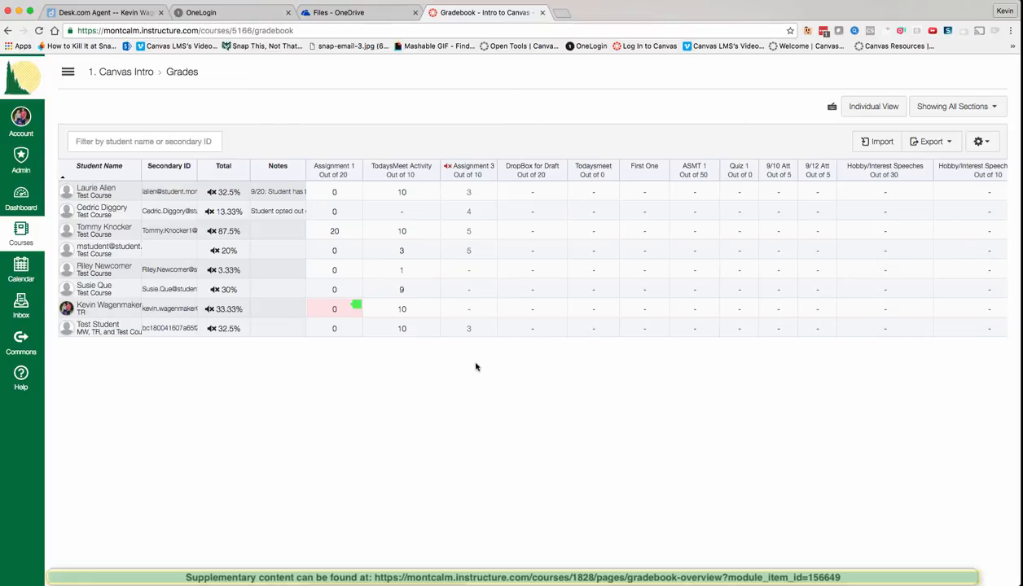
left_click(491, 176)
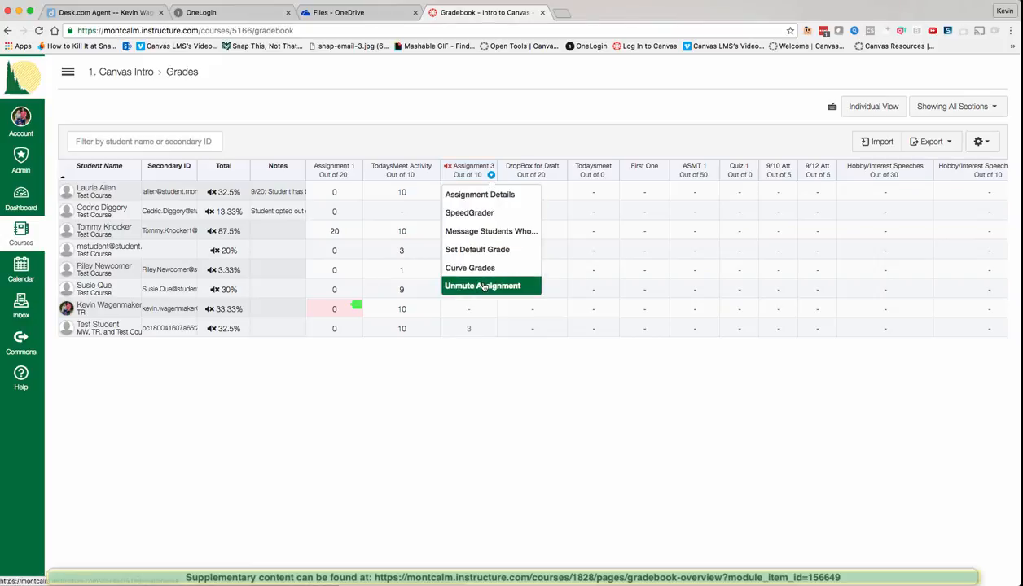
left_click(480, 287)
left_click(555, 364)
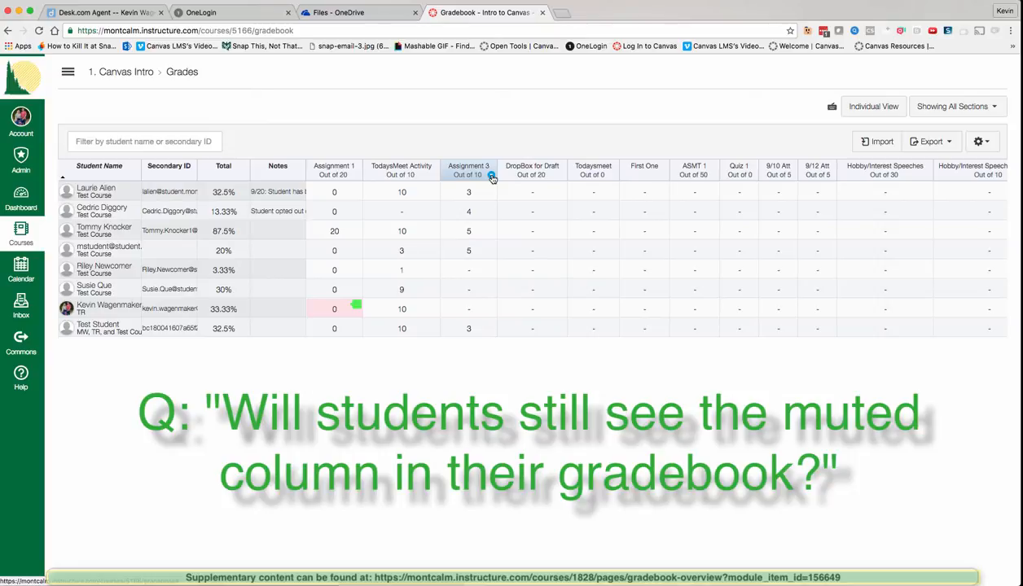
left_click(491, 177)
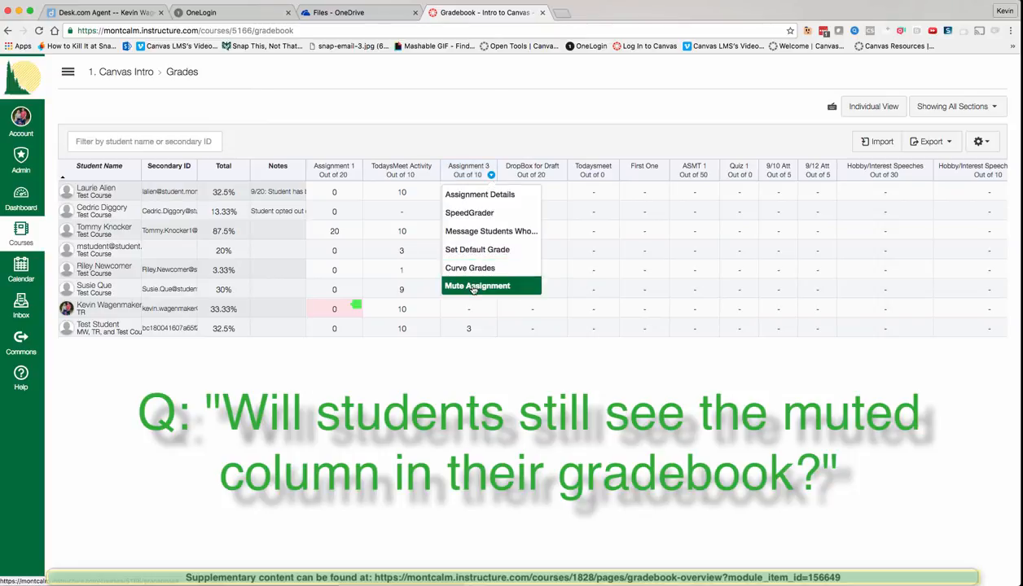
left_click(503, 364)
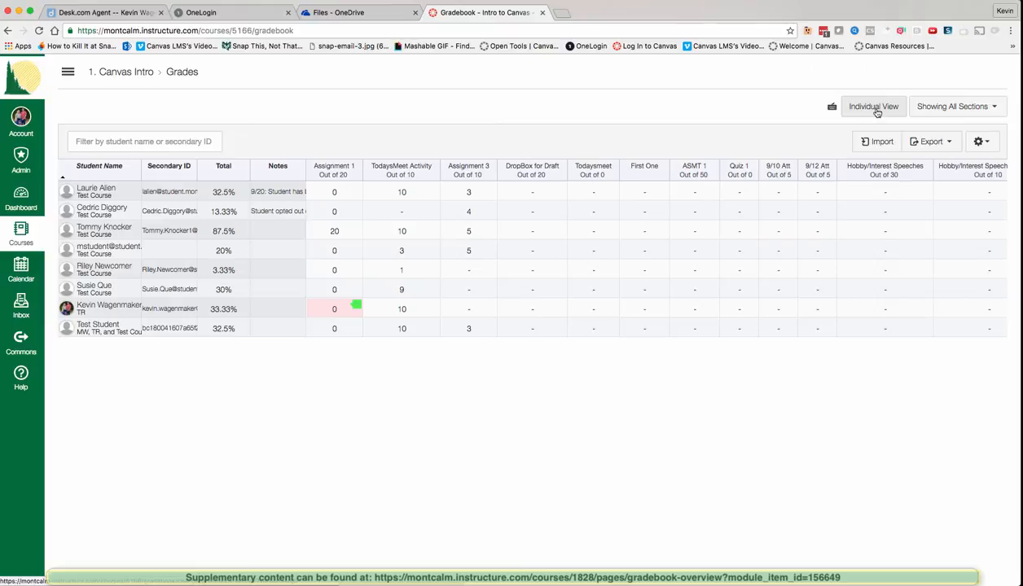
left_click(875, 110)
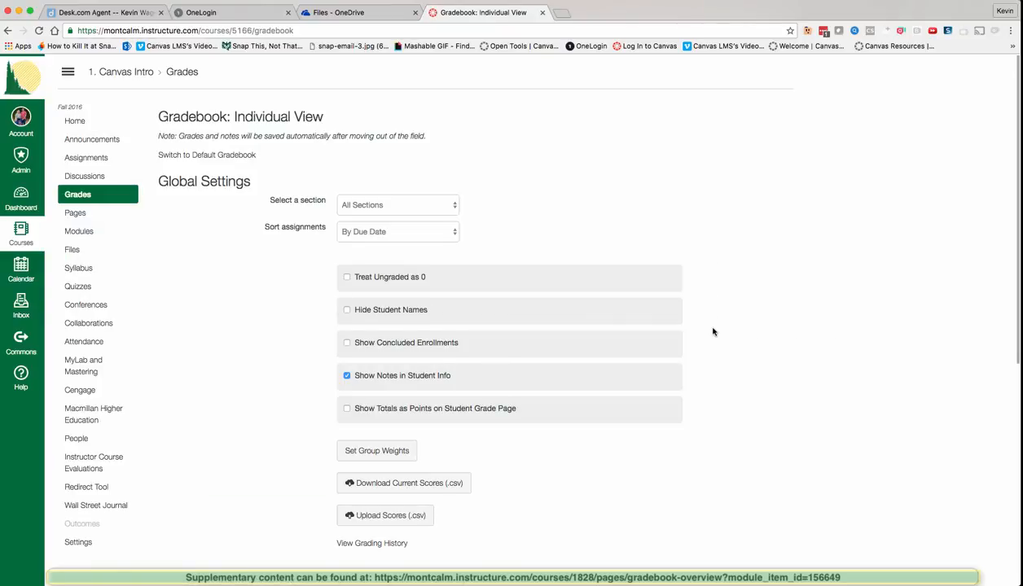
scroll(714, 332, "down", 5)
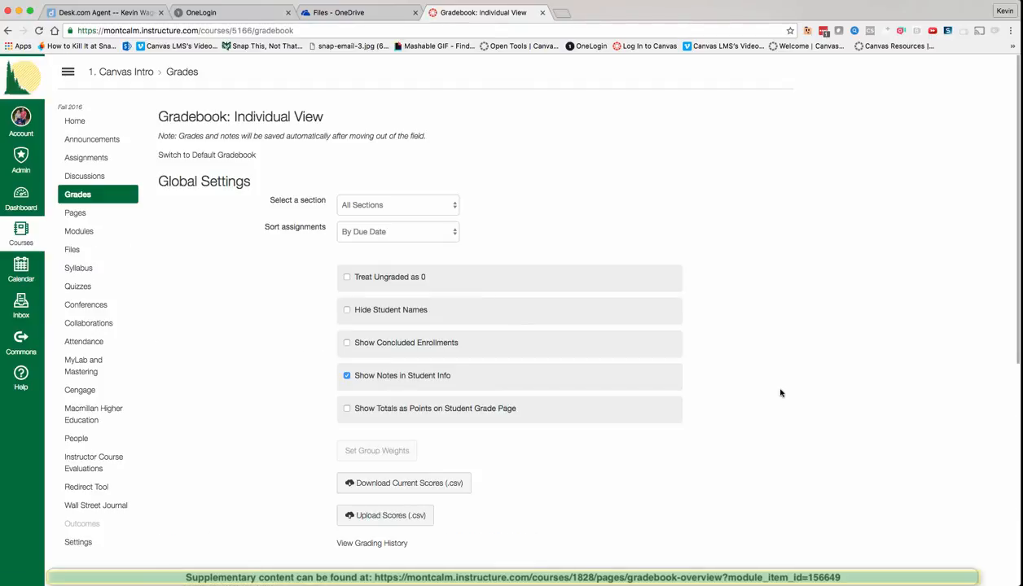
left_click(234, 158)
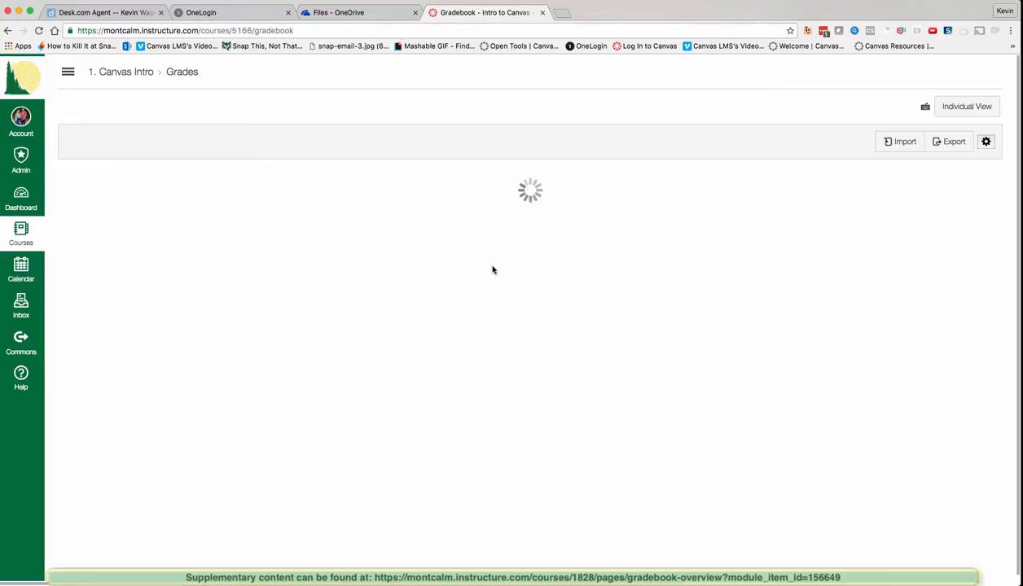
Step: Look at the Import page and Export choices, then open the TodaysMeet Activity column tools
left_click(880, 144)
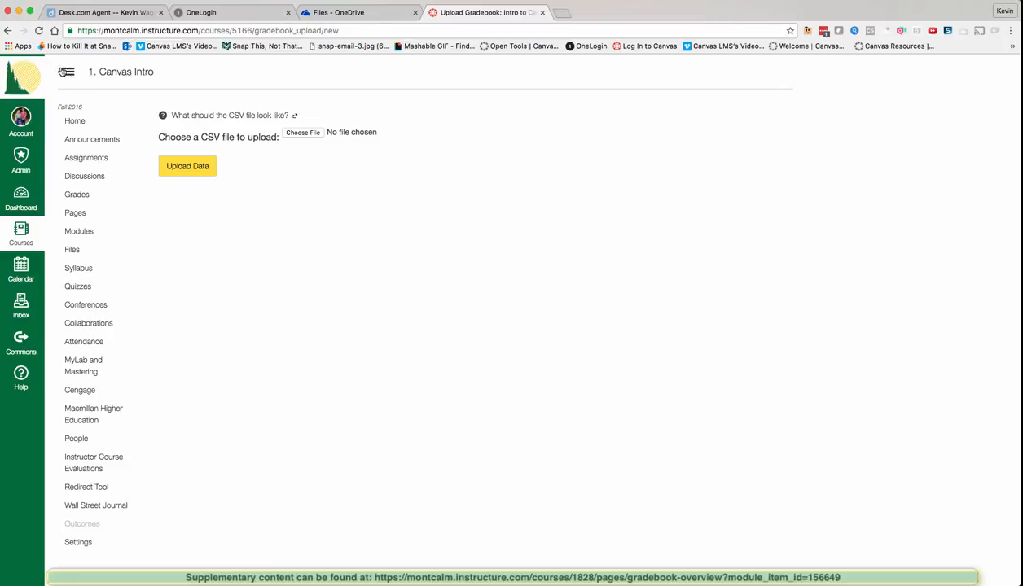
left_click(8, 31)
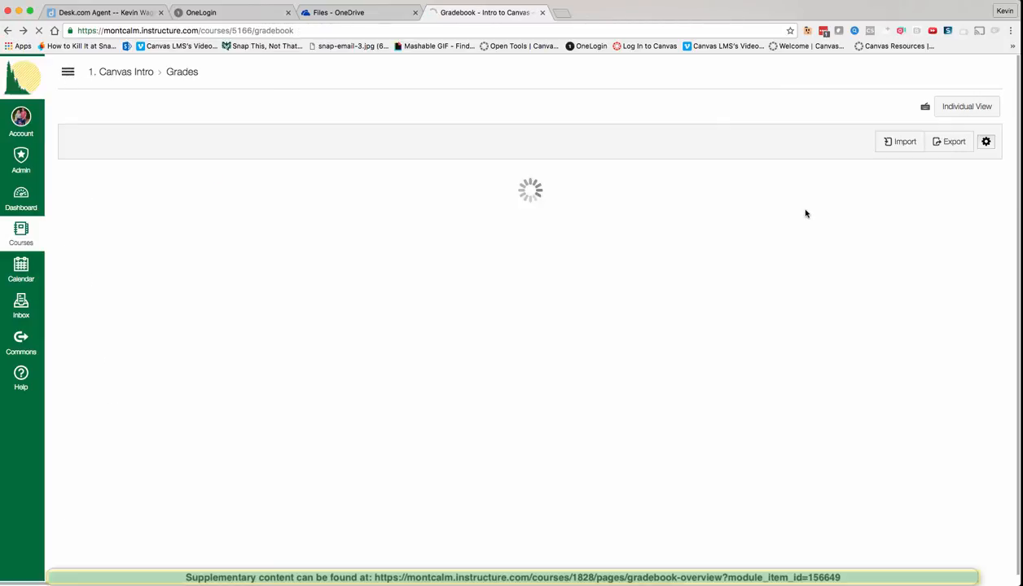
left_click(932, 140)
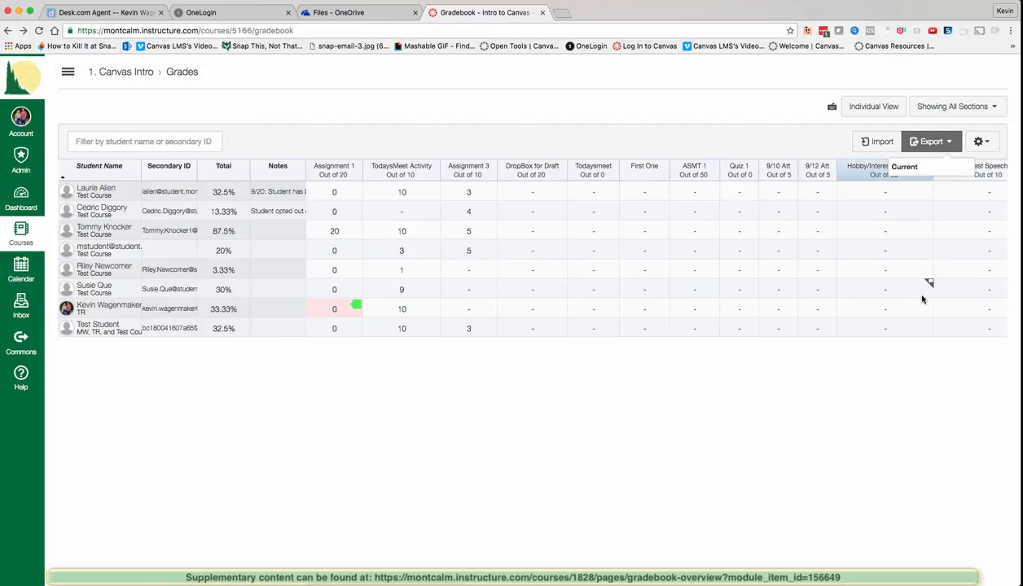
left_click(929, 442)
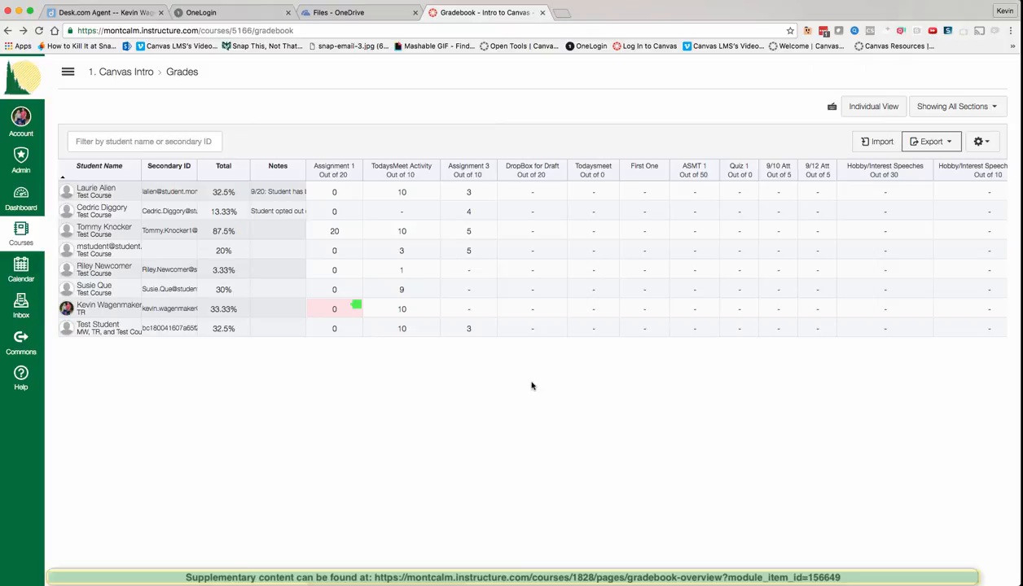
left_click(434, 176)
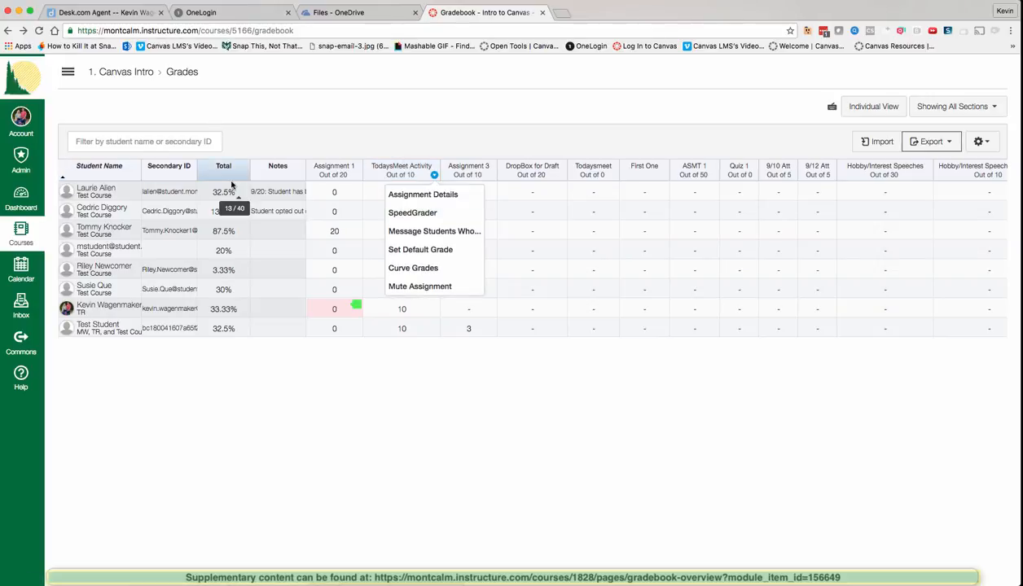
Step: Go through Modules to the Assignment 1 page and launch its SpeedGrader link
left_click(68, 72)
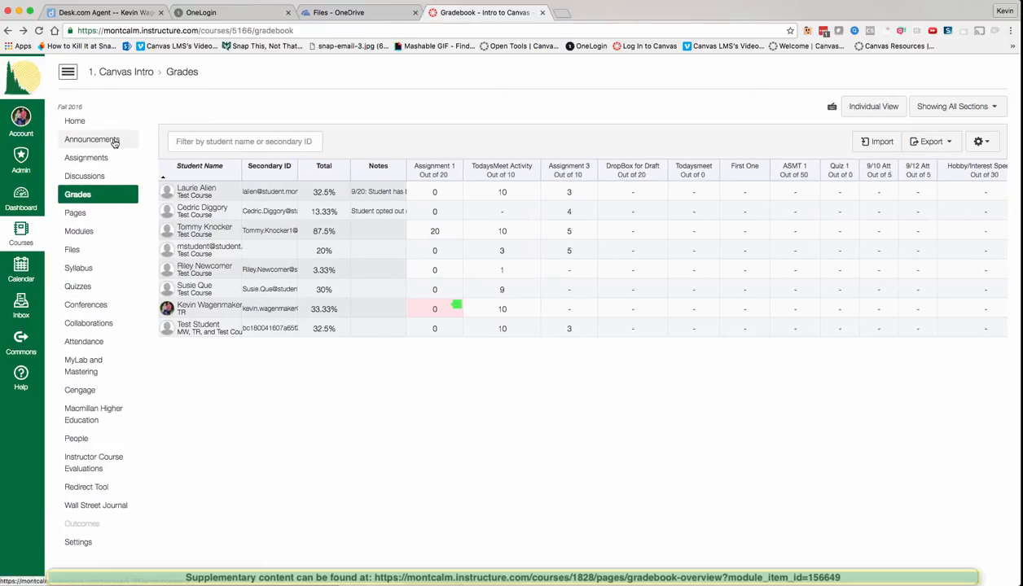
left_click(79, 232)
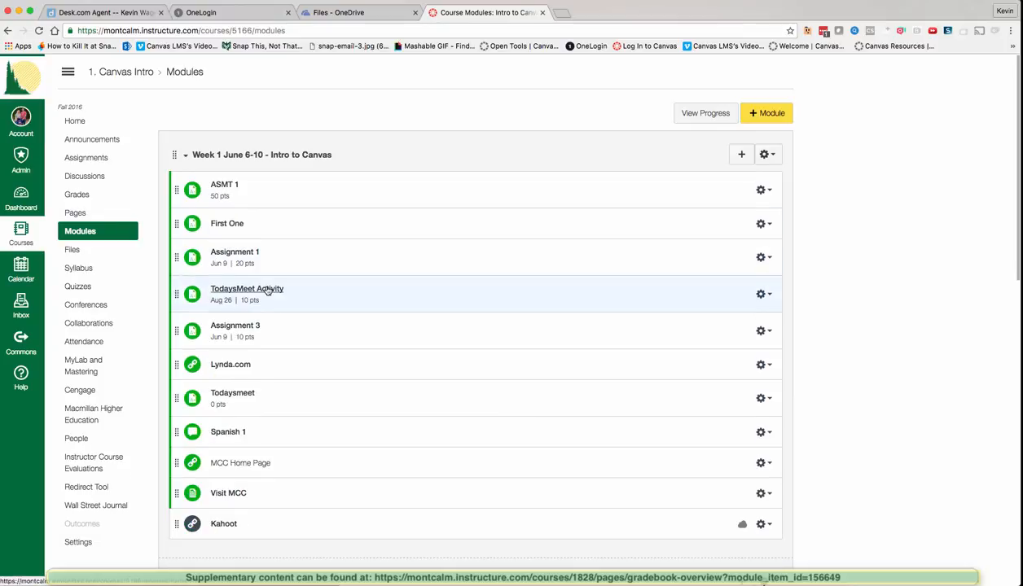
left_click(246, 254)
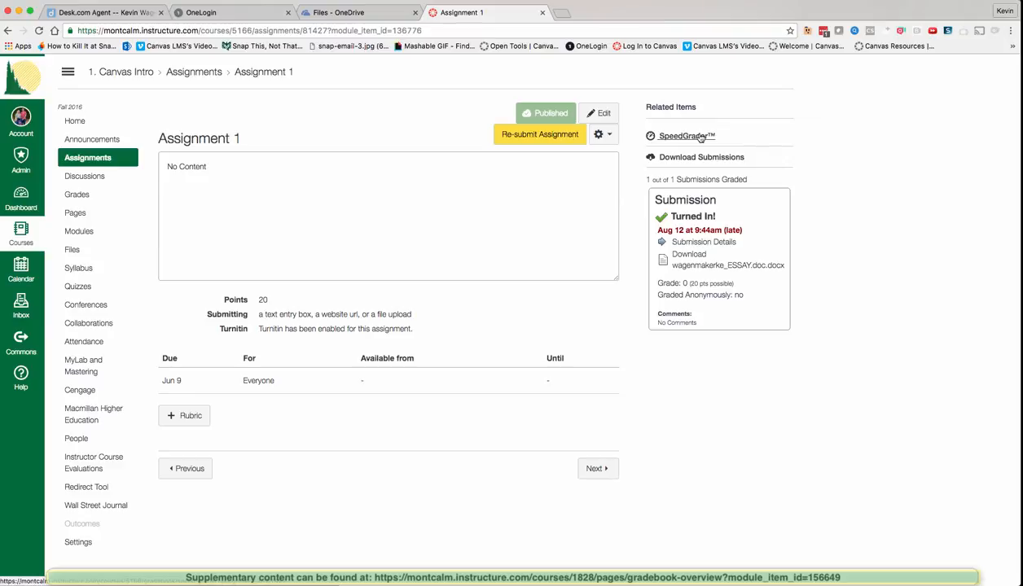
left_click(688, 136)
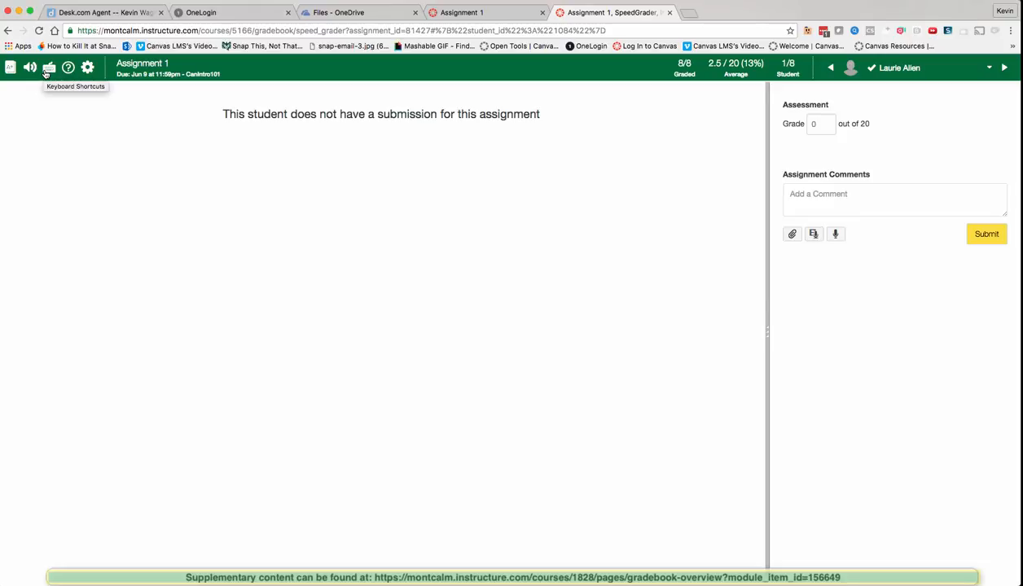
Step: View and close SpeedGrader's Keyboard Shortcuts, Help and Options, then switch back to the Assignment 1 tab
left_click(48, 72)
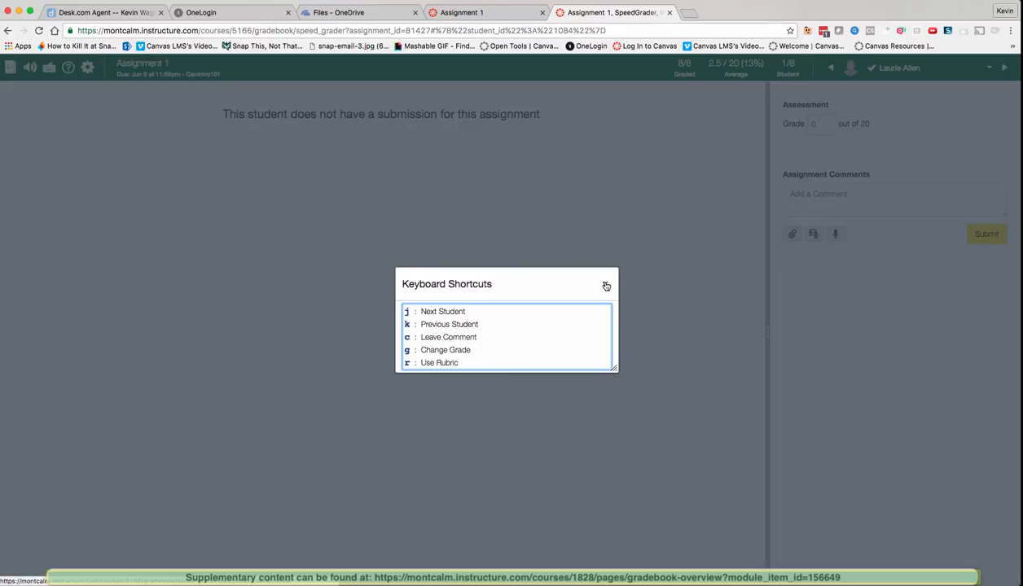
left_click(605, 286)
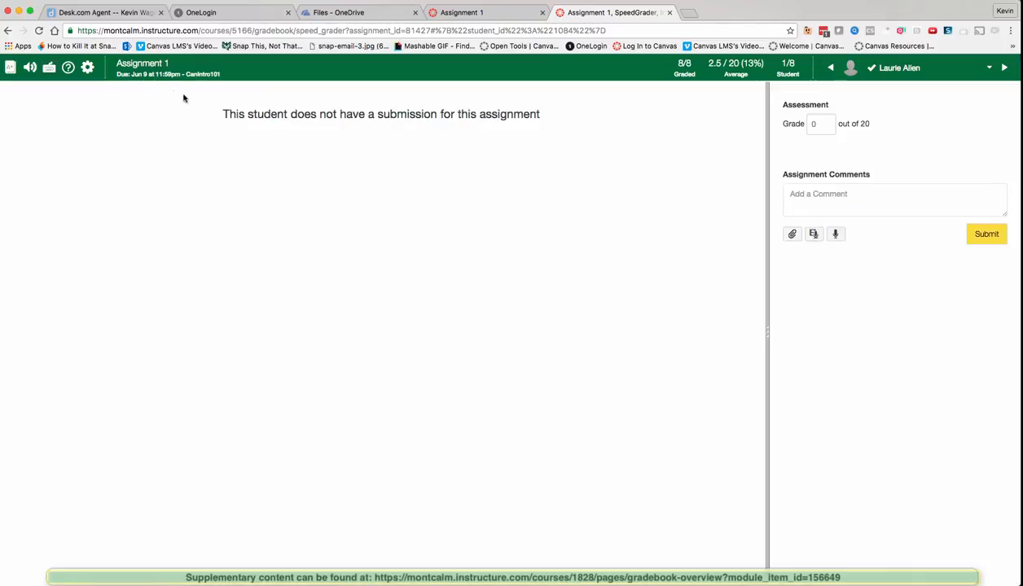
left_click(69, 70)
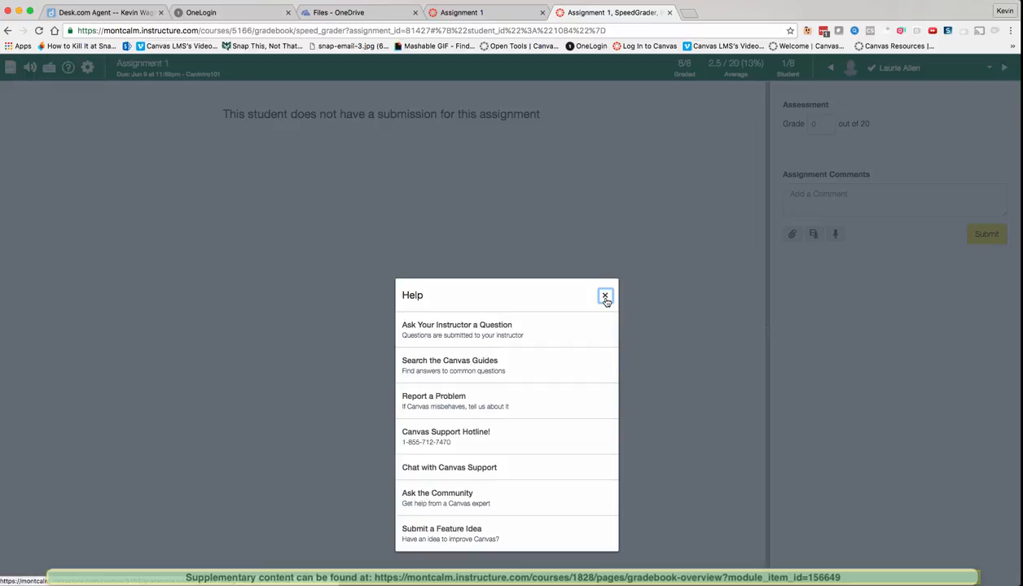
left_click(605, 297)
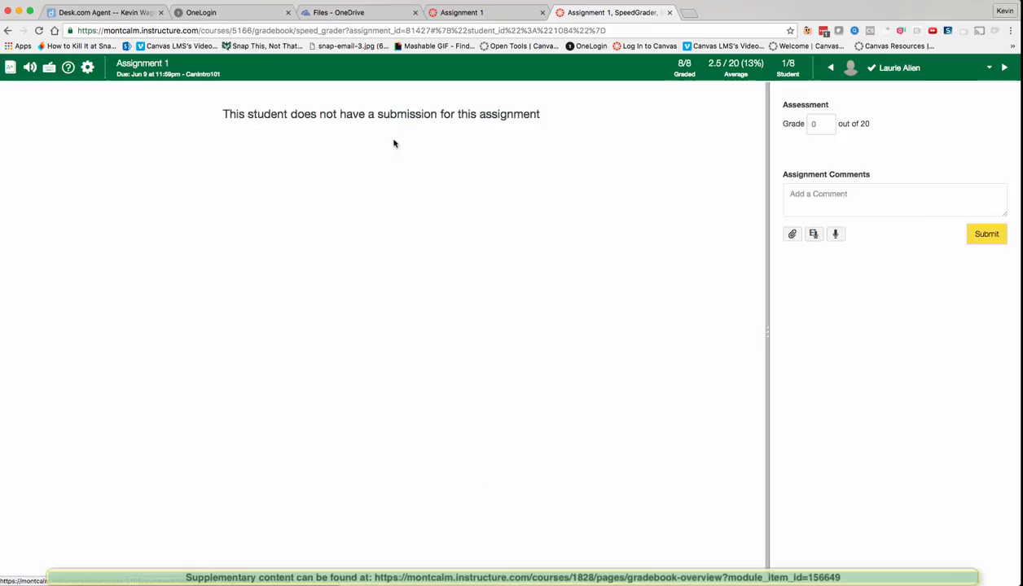
left_click(89, 68)
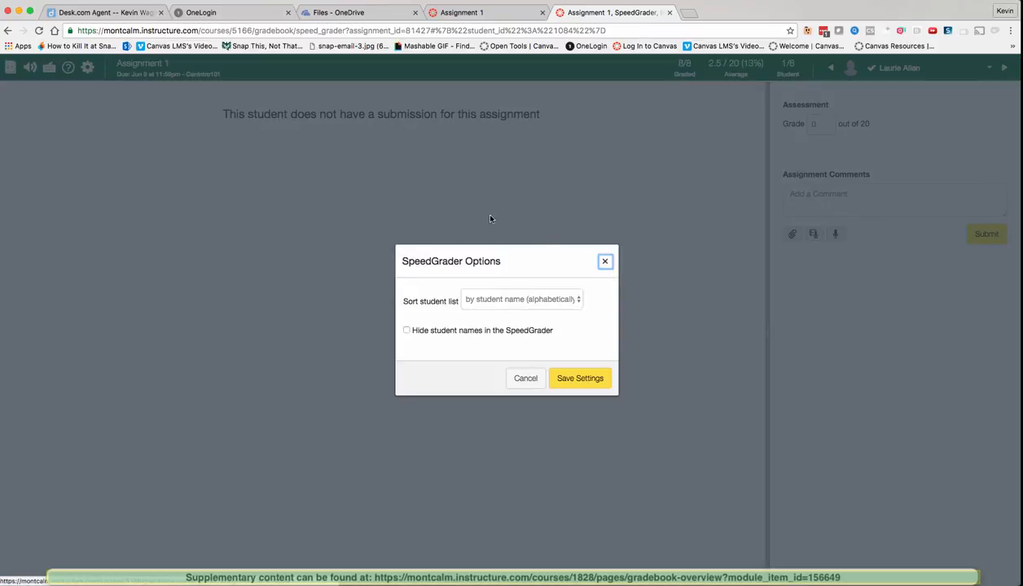
left_click(605, 263)
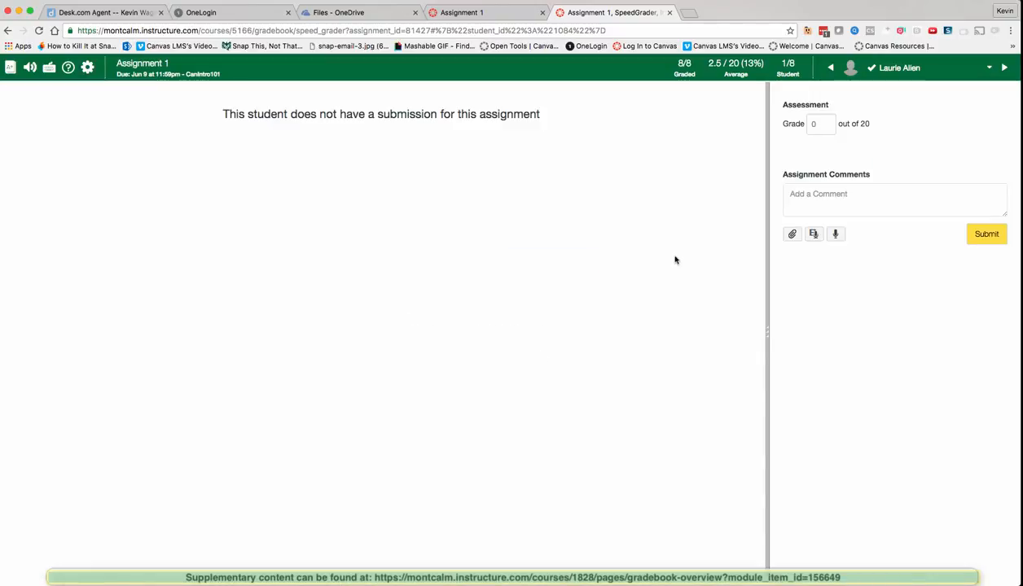
left_click(472, 12)
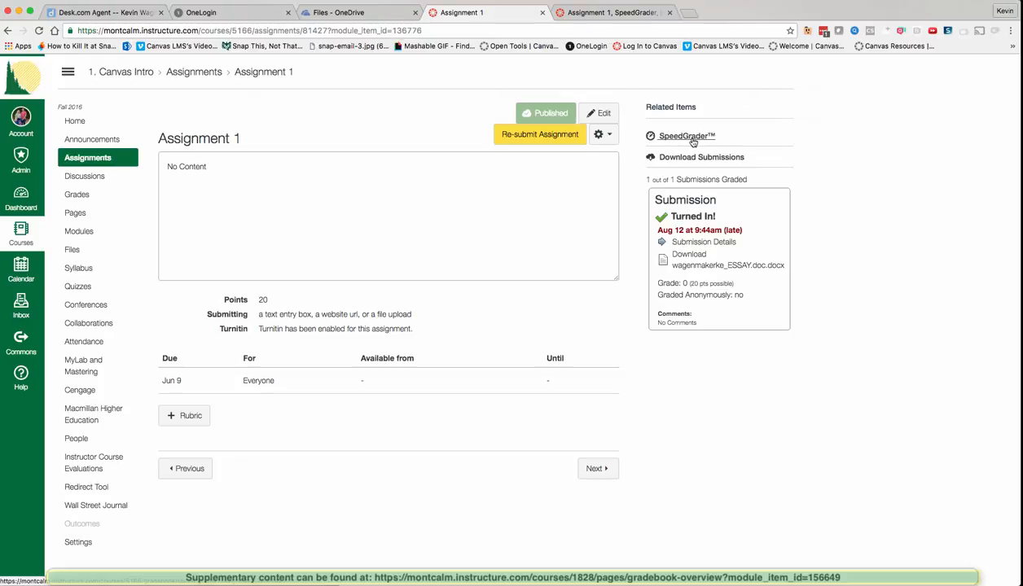
Step: From the gradebook, open a student's Assignment 1 score of 20 in SpeedGrader via More details
left_click(77, 194)
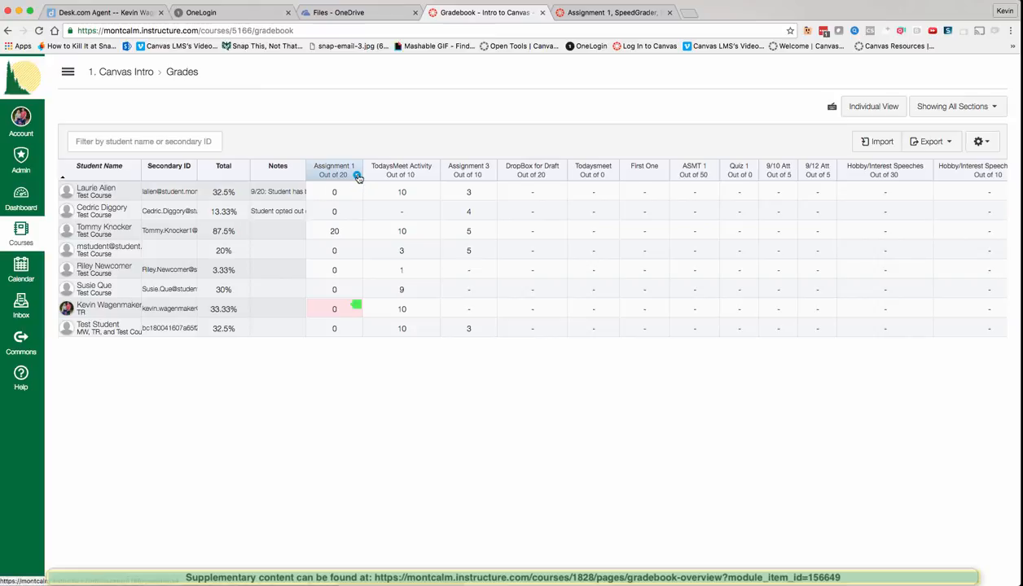
left_click(356, 176)
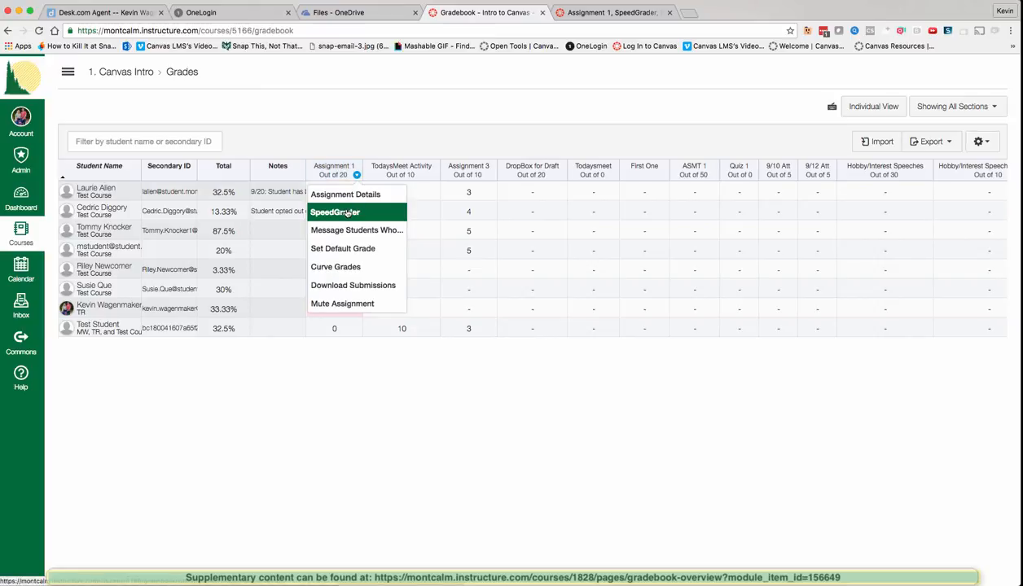
left_click(363, 141)
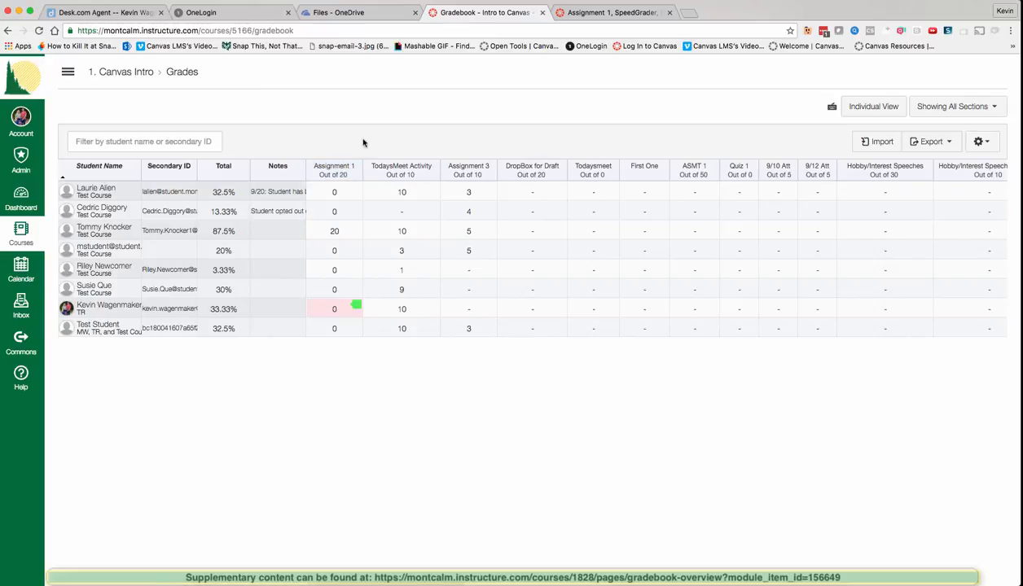
left_click(355, 224)
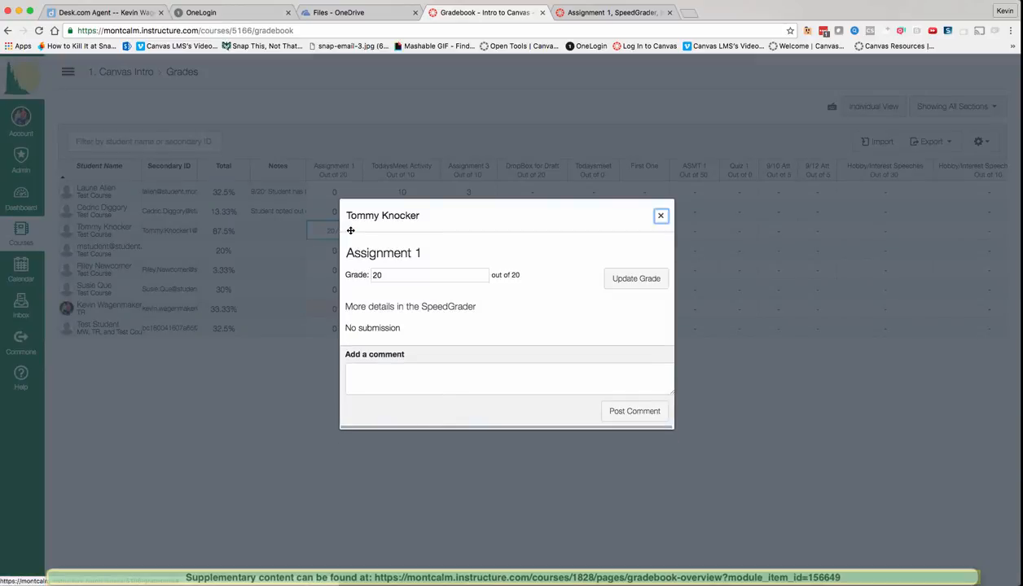
left_click(442, 314)
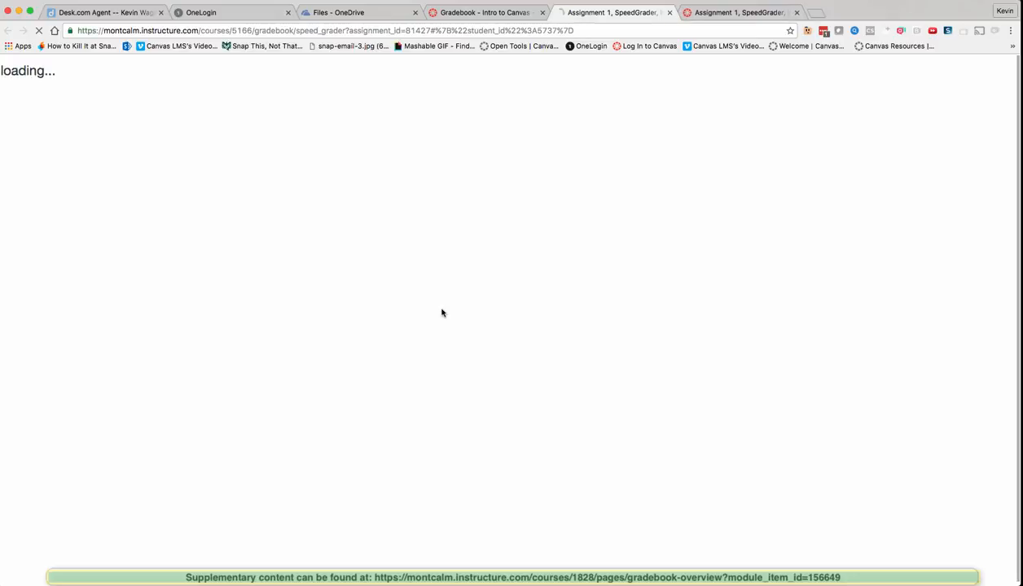
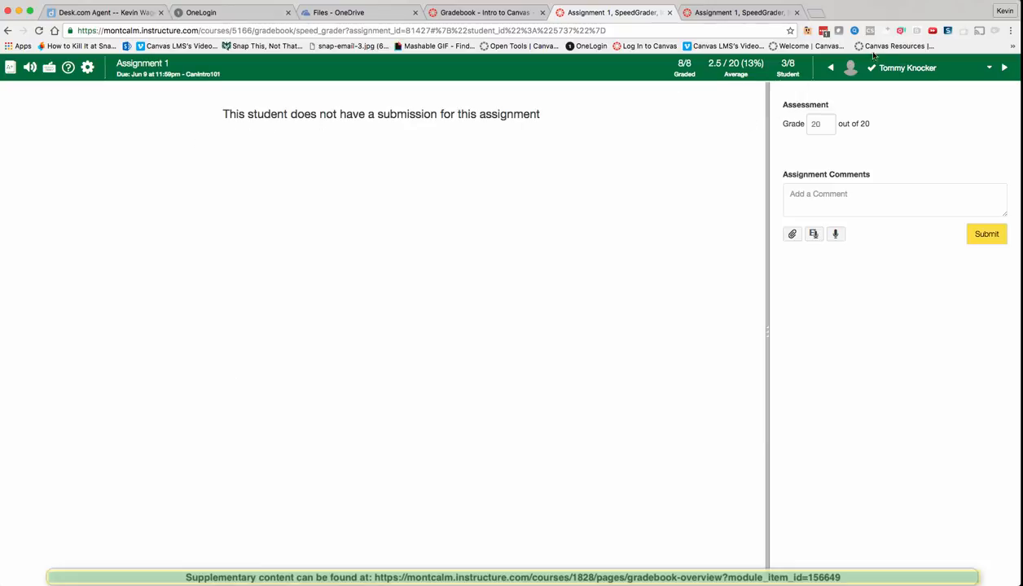
Step: Switch SpeedGrader from the student without a submission to another student's late essay
left_click(974, 70)
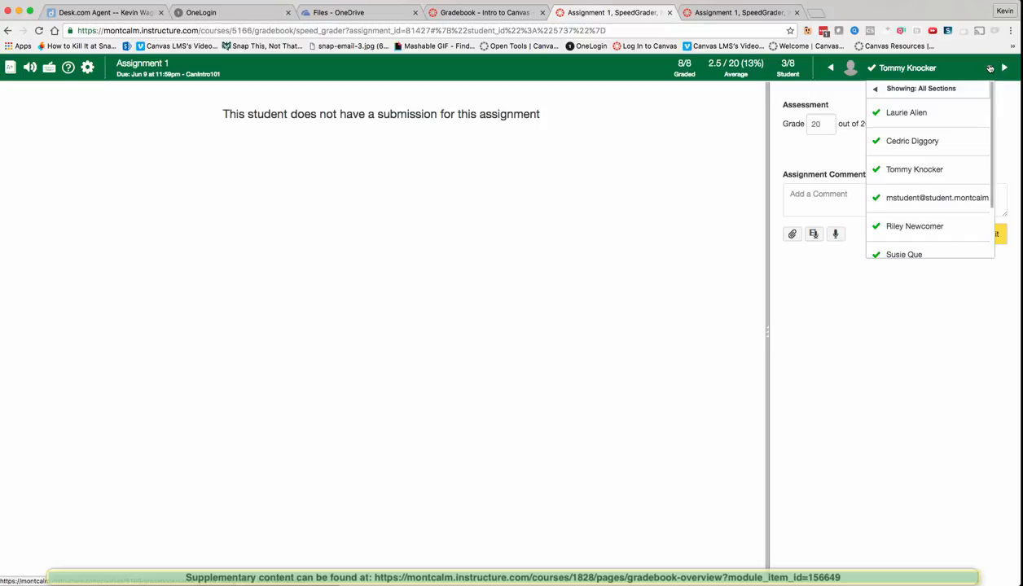
scroll(942, 231, "down", 2)
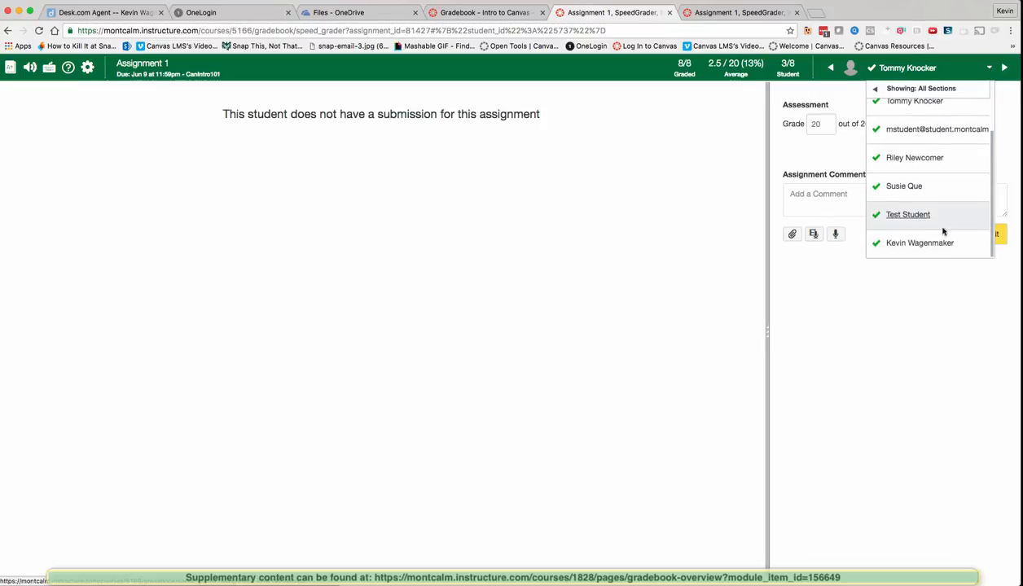
left_click(941, 245)
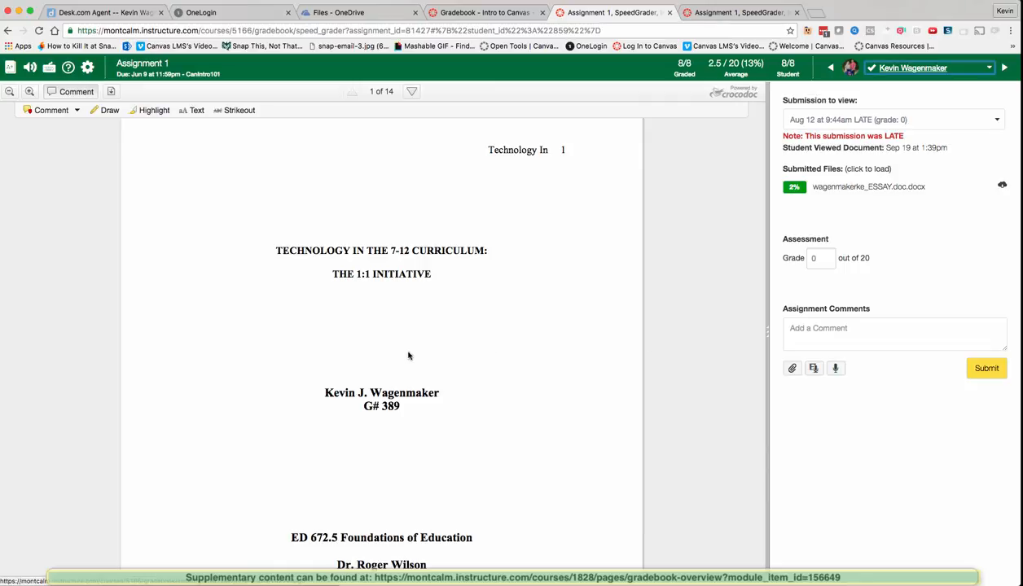
scroll(385, 294, "down", 1)
scroll(386, 296, "down", 3)
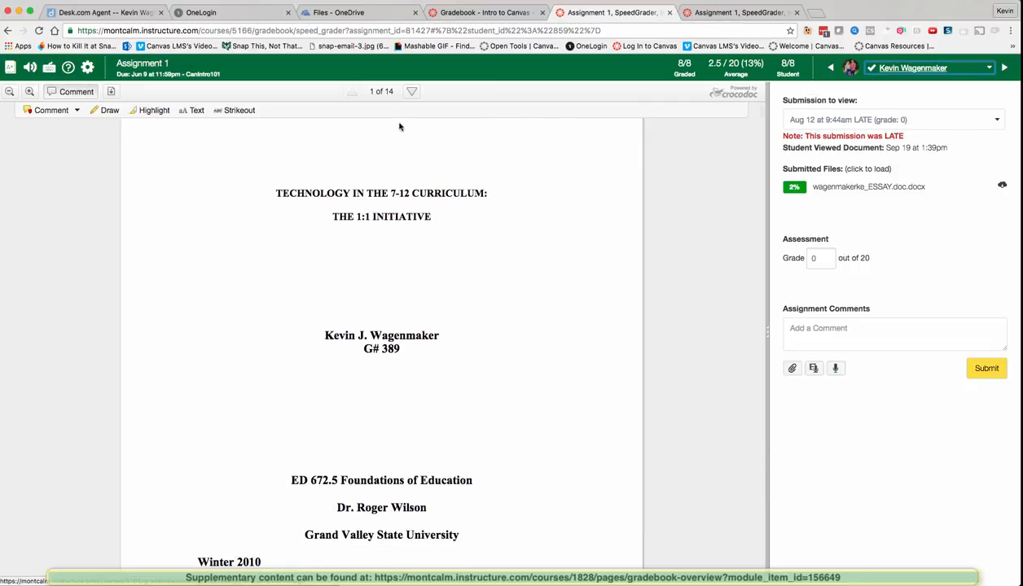
Step: Page through the essay, return to its title page, and toggle the annotation toolbar off and on
left_click(412, 91)
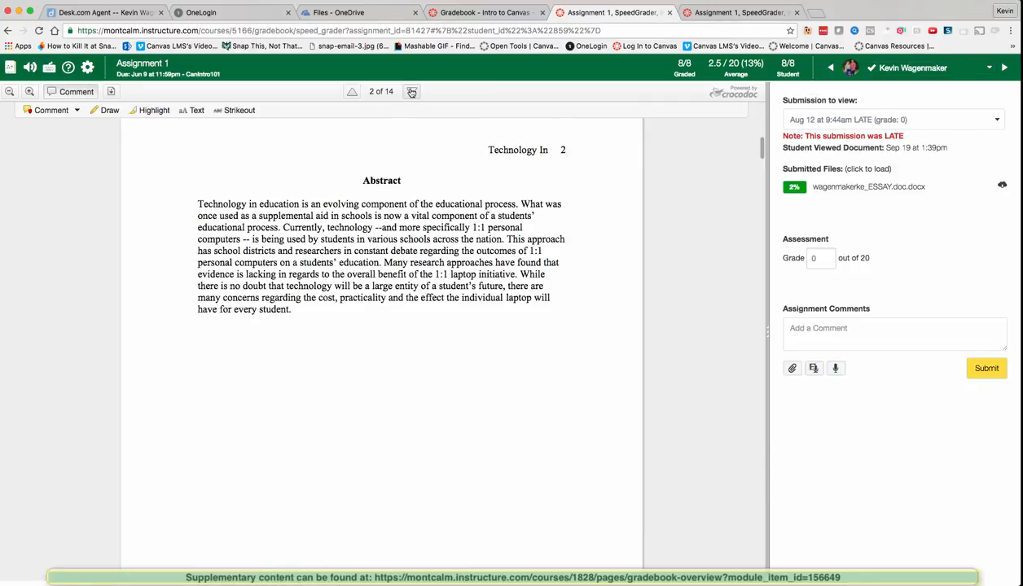
left_click(412, 91)
left_click(412, 91)
left_click(411, 91)
left_click(412, 91)
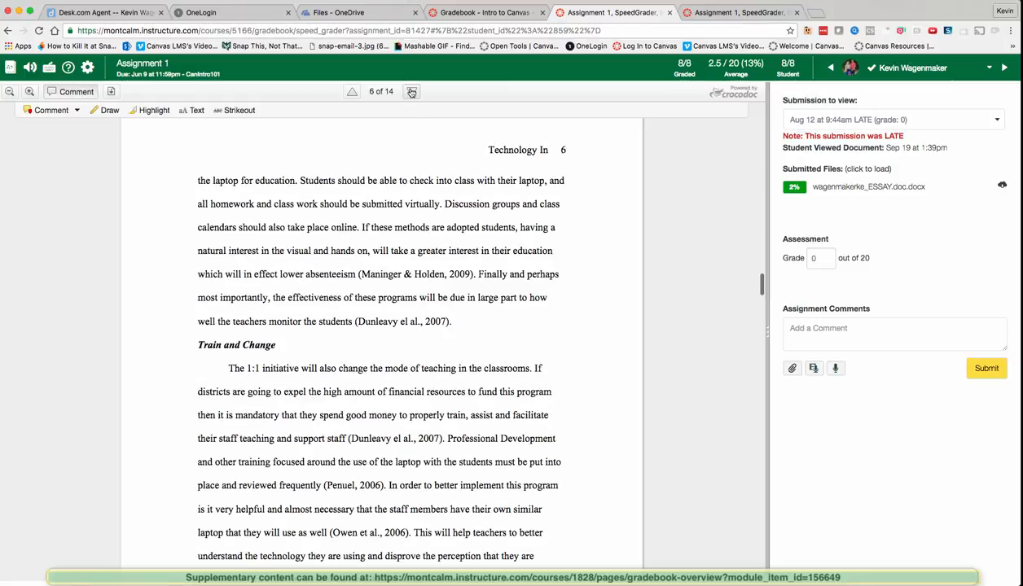
left_click(411, 91)
left_click(411, 91)
left_click(411, 91)
left_click(412, 91)
left_click(411, 91)
scroll(376, 244, "down", 8)
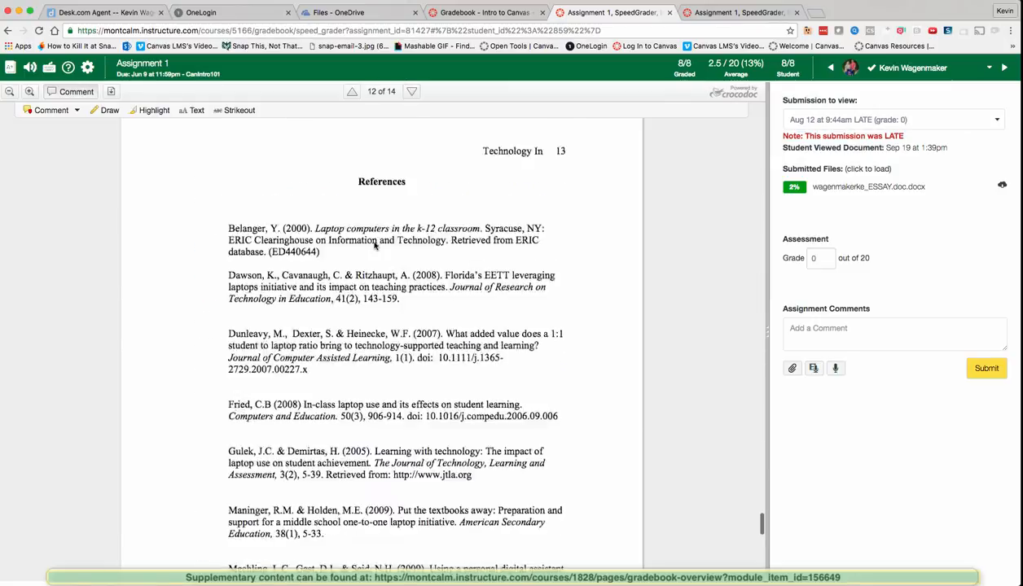
scroll(376, 244, "up", 20)
scroll(375, 244, "up", 20)
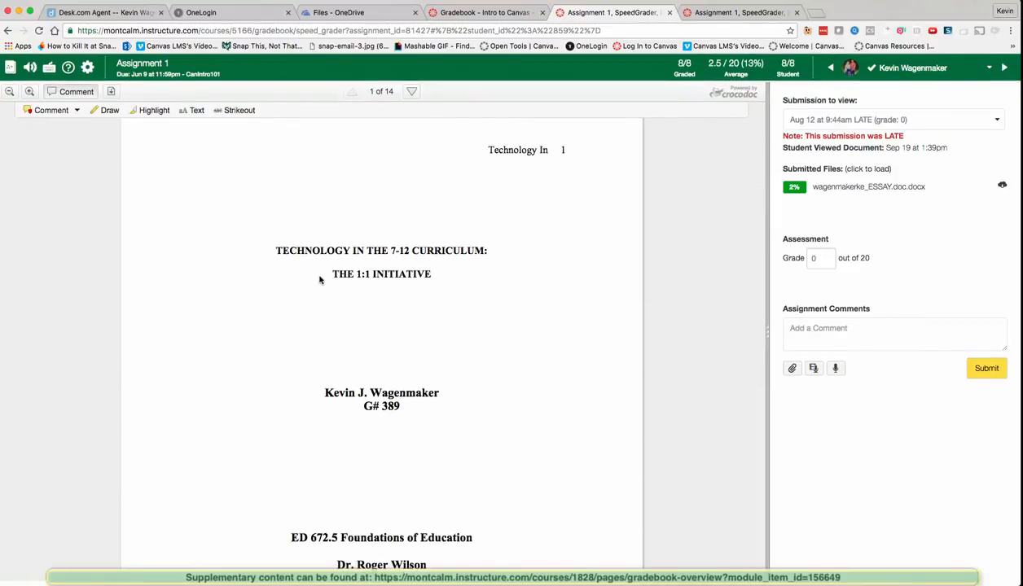
left_click(85, 95)
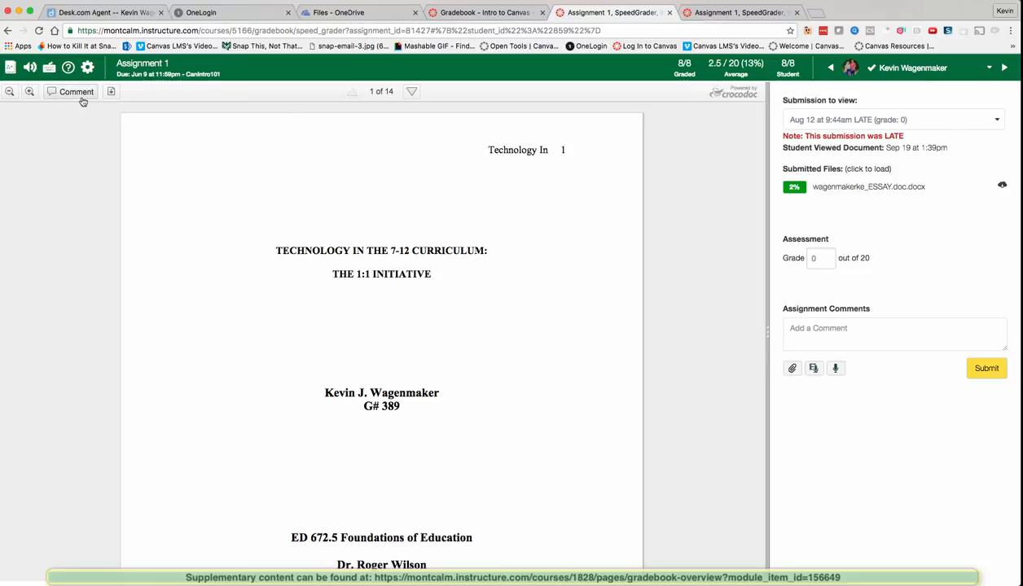
left_click(77, 92)
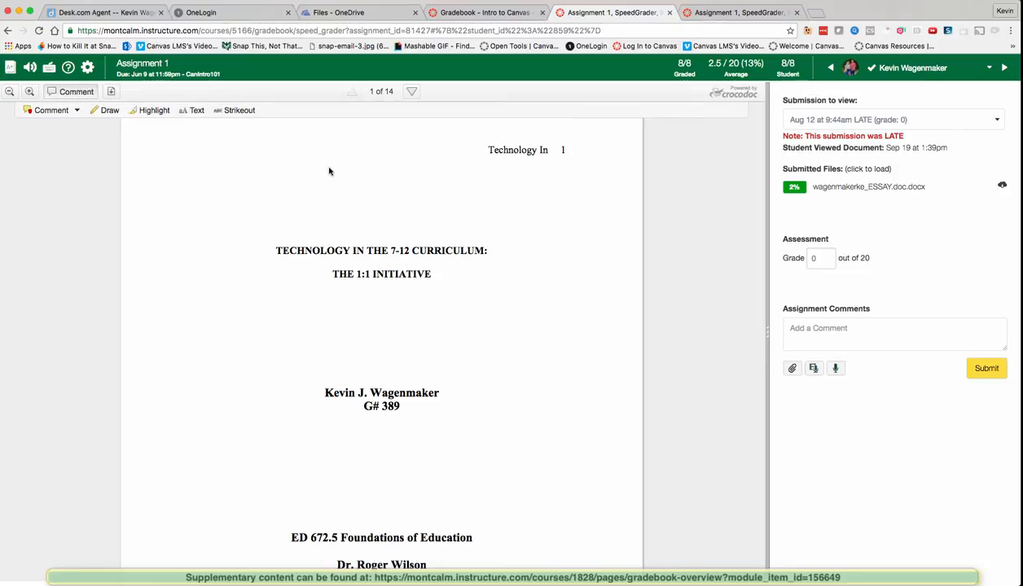
left_click(77, 112)
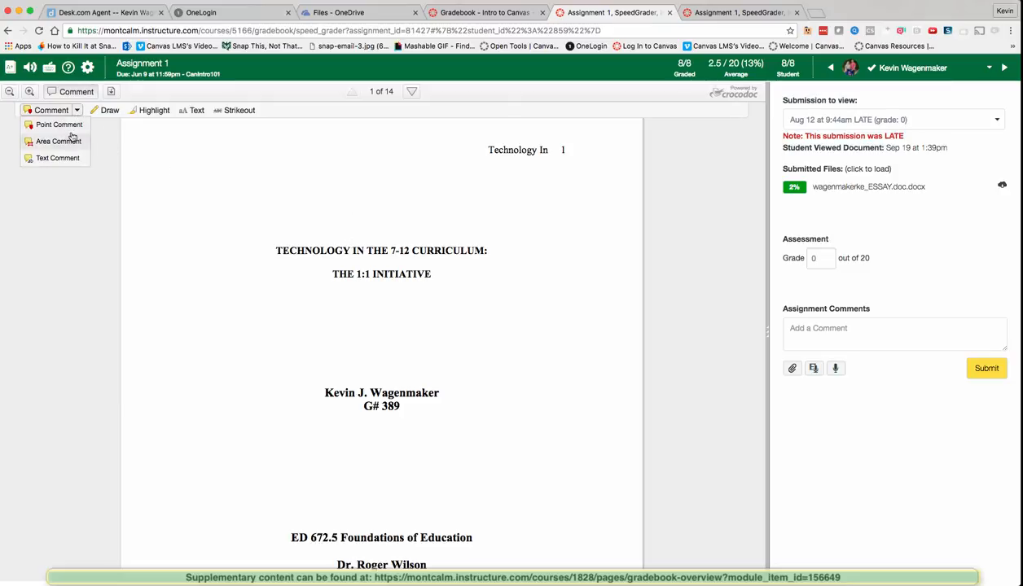
left_click(68, 125)
left_click(313, 235)
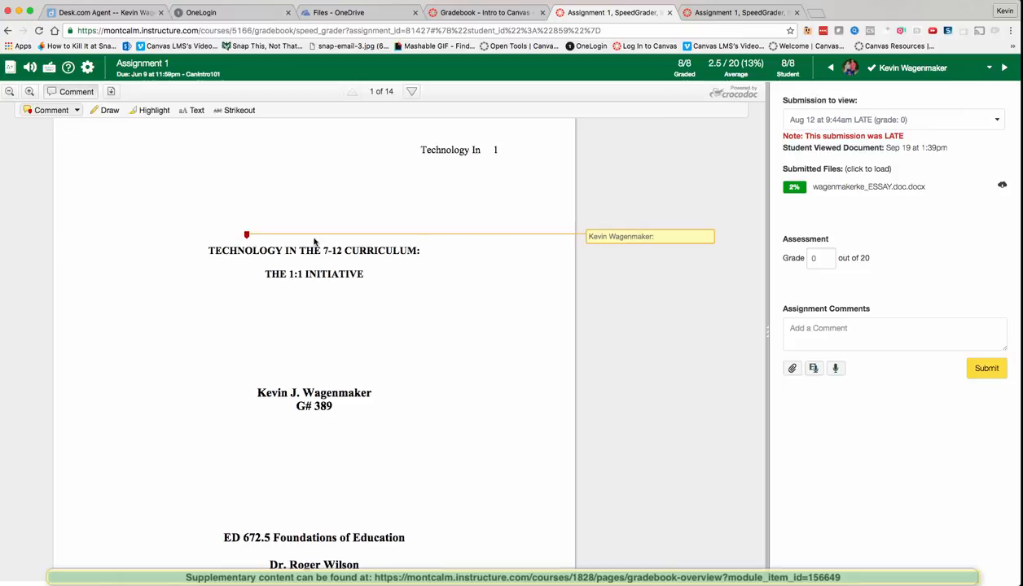
type("I do not like your title.")
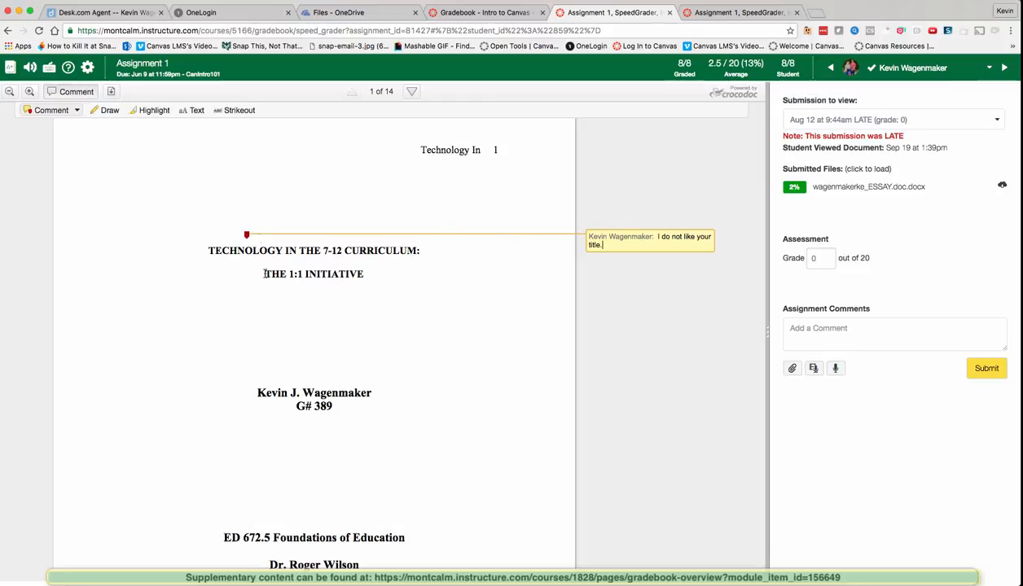
left_click(266, 274)
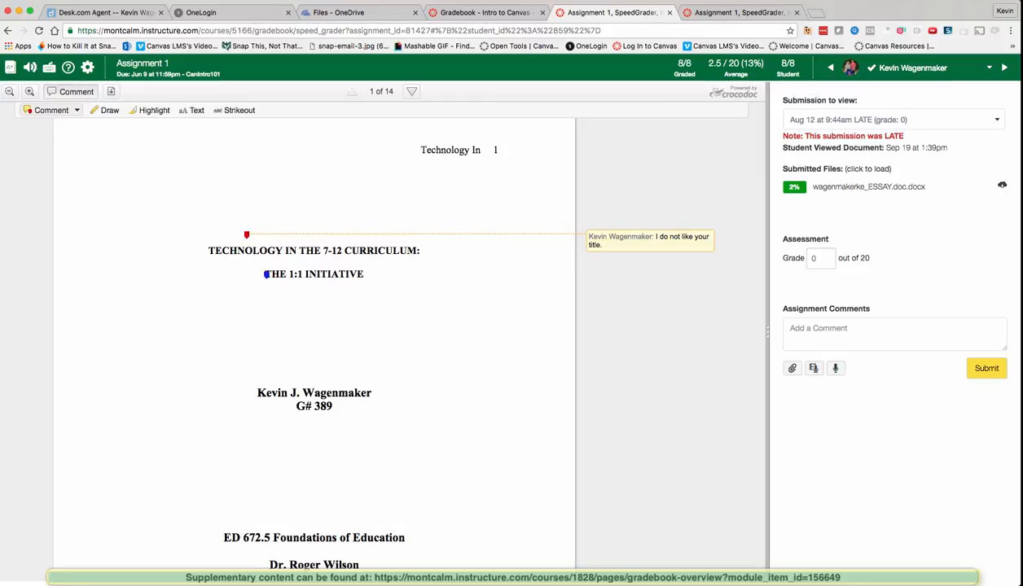
left_click(632, 244)
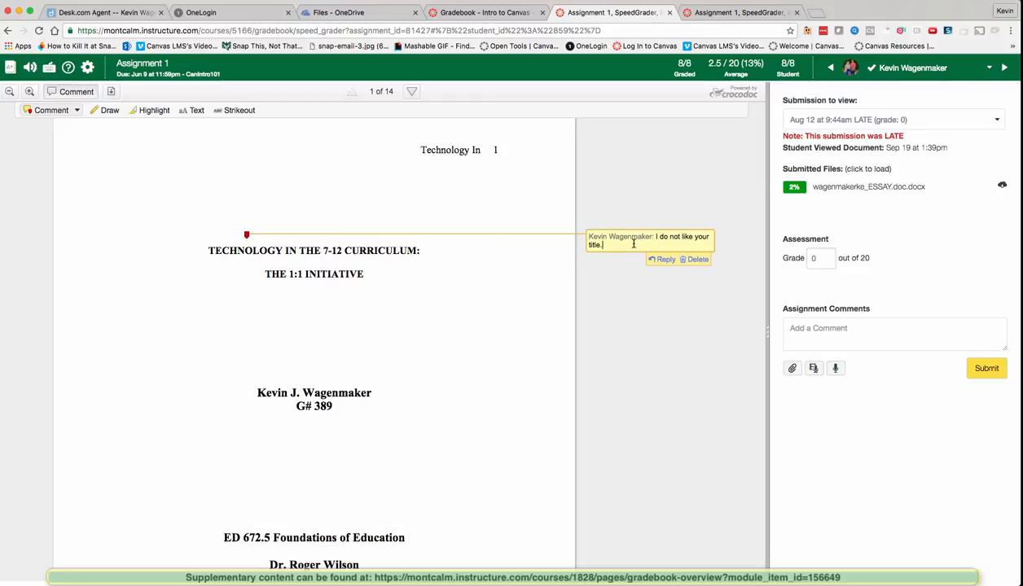
left_click(697, 260)
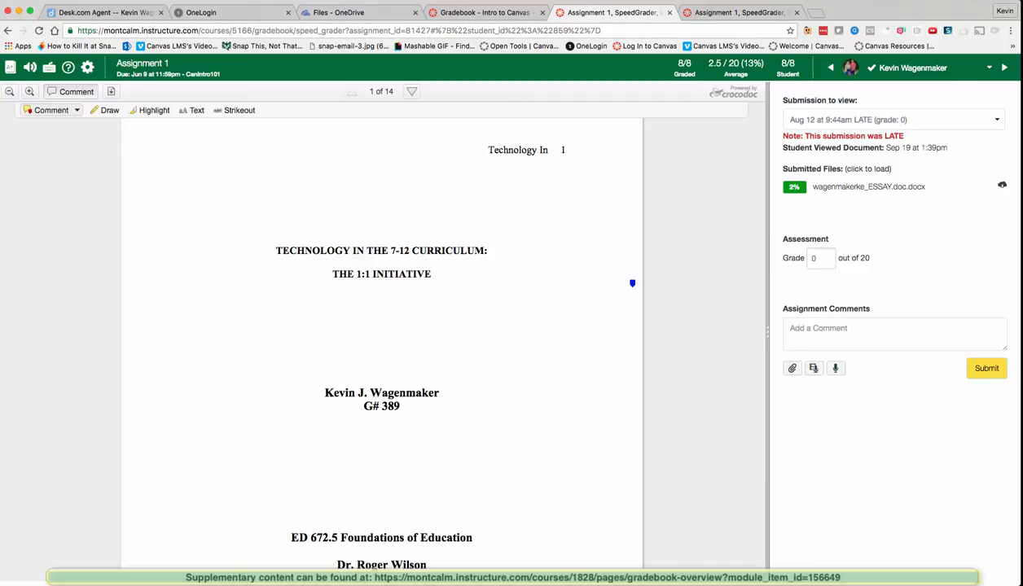
left_click(623, 288)
Step: Draw a red freehand scribble over the essay title
left_click(111, 112)
left_click(323, 110)
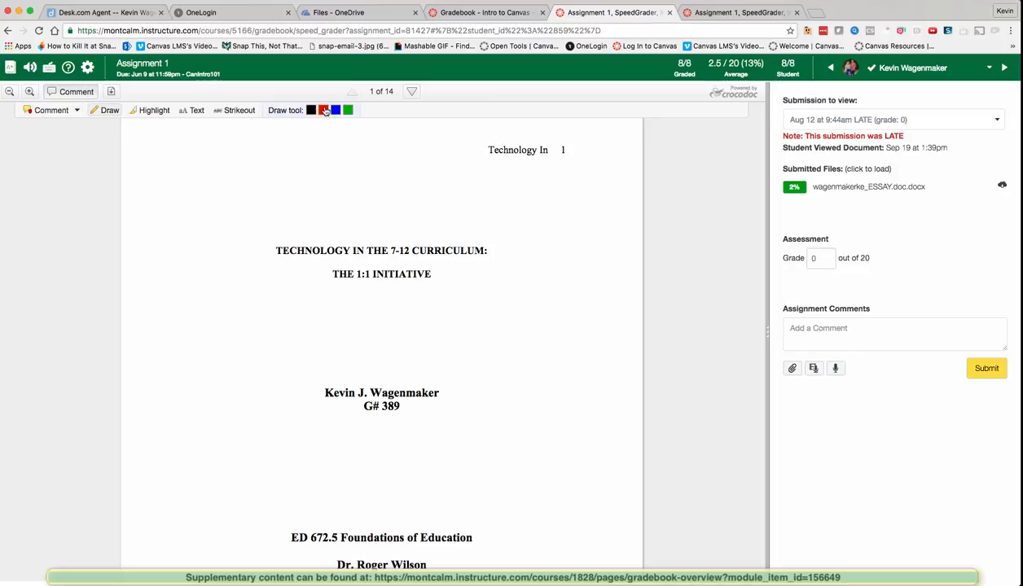
mouse_move(374, 243)
left_mouse_down()
mouse_move(272, 246)
mouse_move(418, 233)
mouse_move(337, 240)
mouse_move(429, 242)
mouse_move(336, 266)
mouse_move(280, 245)
mouse_move(498, 241)
mouse_move(367, 249)
mouse_move(340, 267)
mouse_move(417, 267)
mouse_move(358, 269)
left_mouse_up()
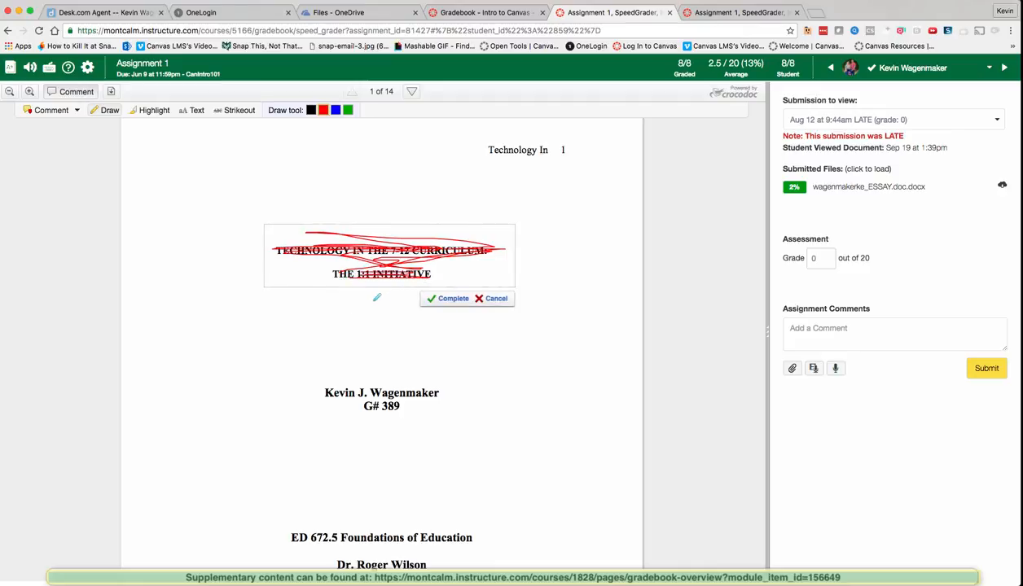
left_click_drag(458, 237, 631, 216)
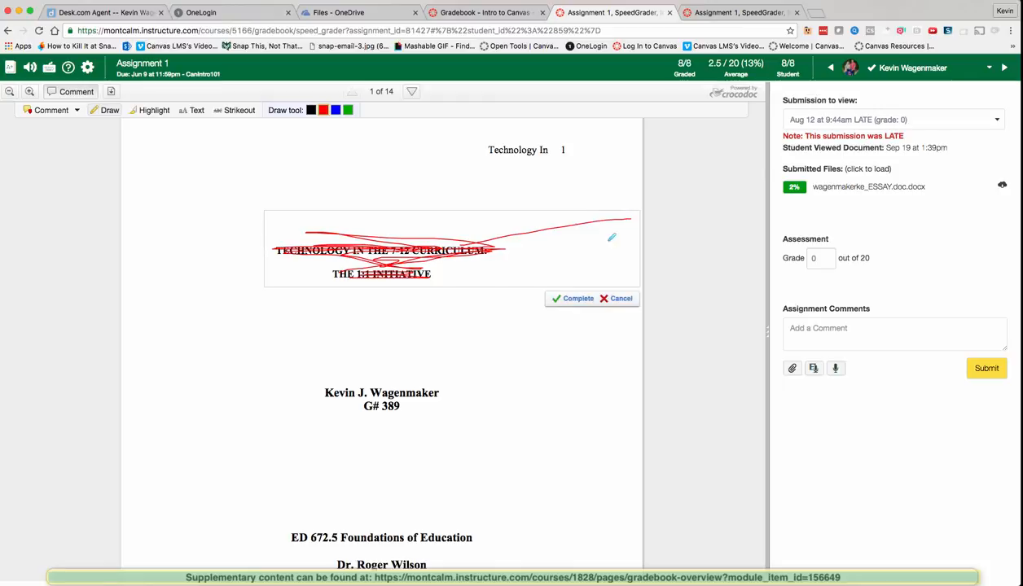
left_click(577, 299)
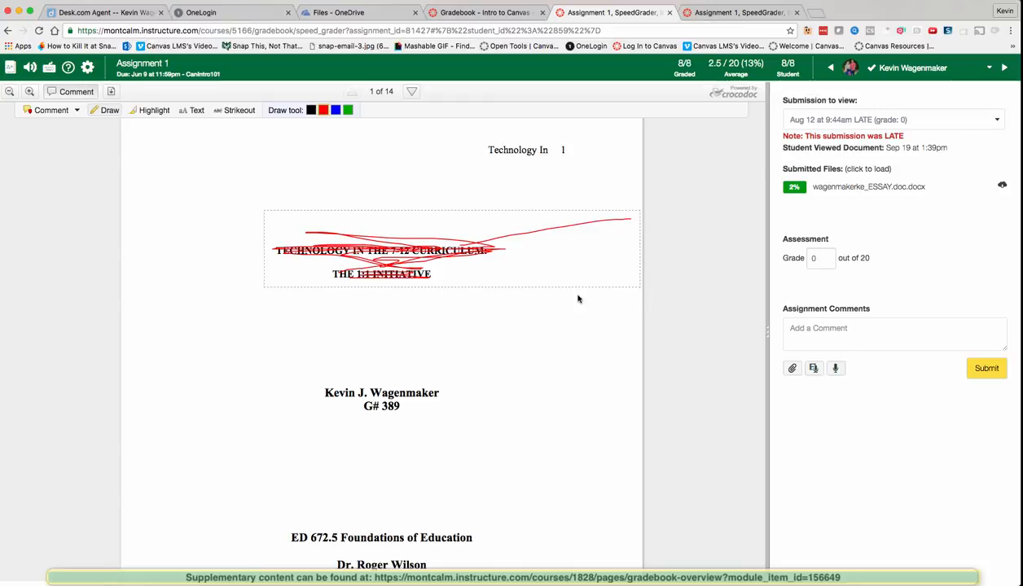
Step: Add the text note 'This title needs work..' beside the title
left_click(193, 111)
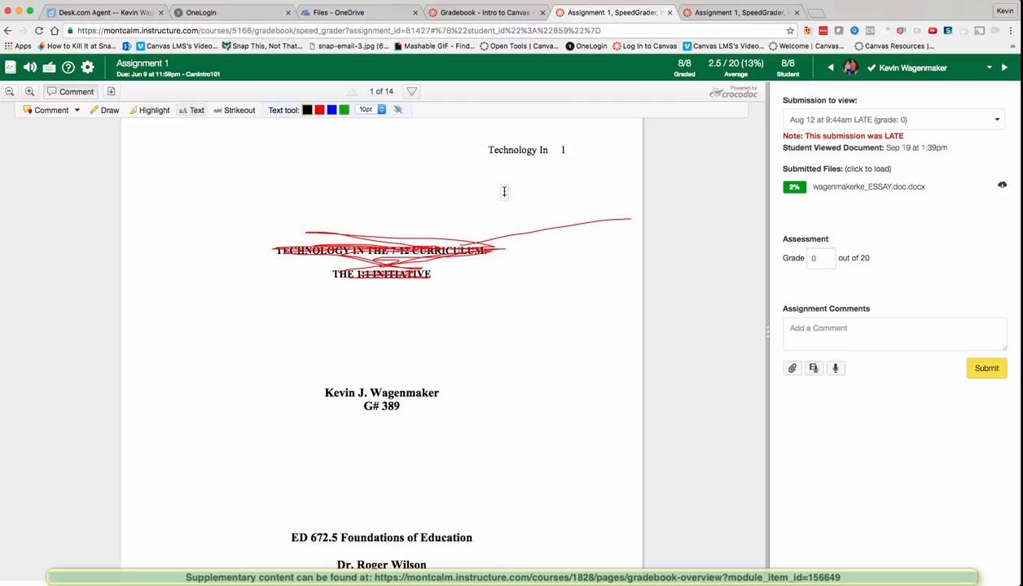
type("This title needs work..")
left_click(585, 360)
Step: Select the red scribble and delete it, confirming the removal
left_click(419, 250)
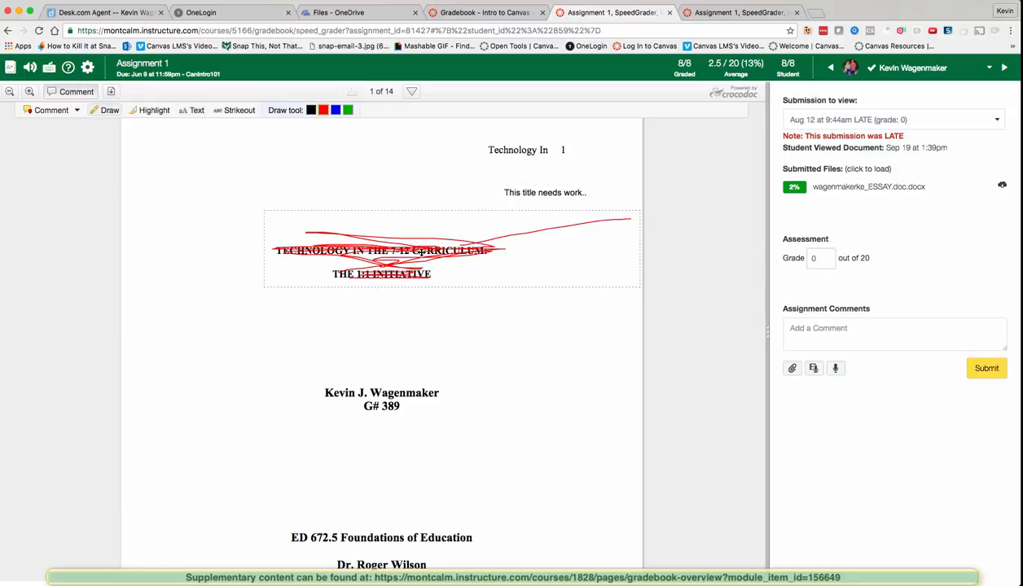
left_click_drag(418, 251, 379, 256)
key("Delete")
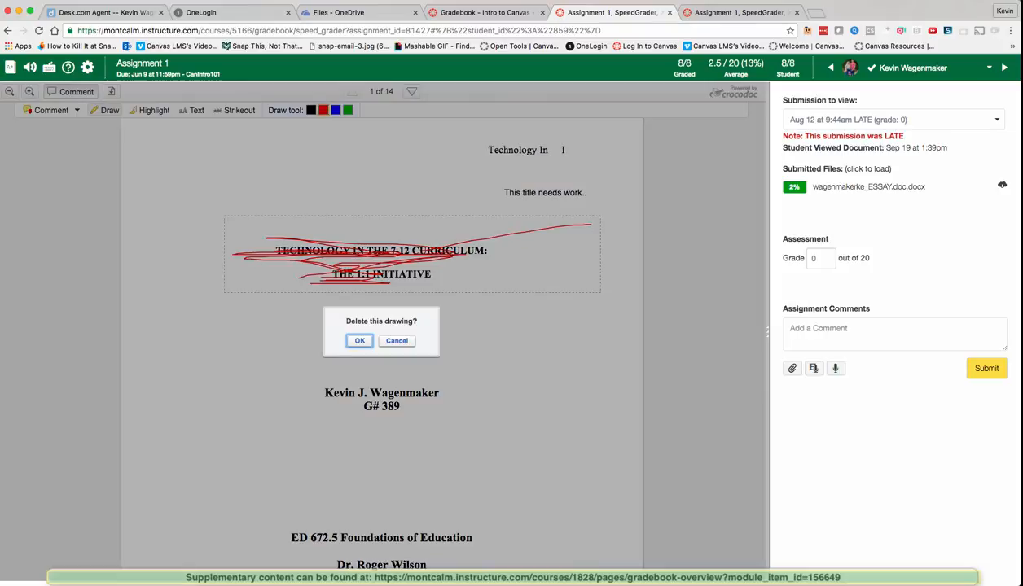
left_click(350, 341)
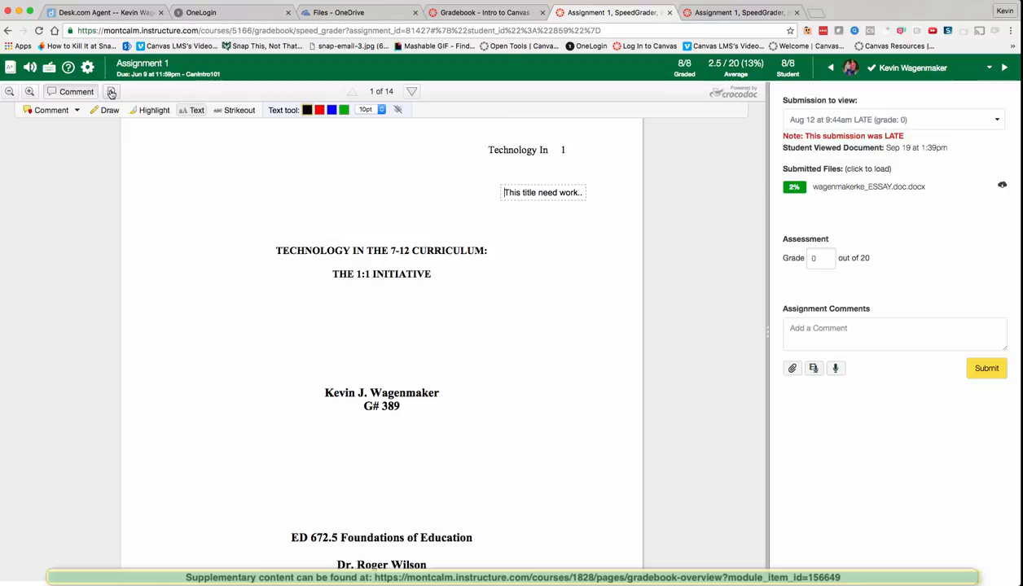
Step: Zoom in several levels on the essay page, then reopen the student list
left_click(29, 92)
left_click(29, 92)
left_click(30, 92)
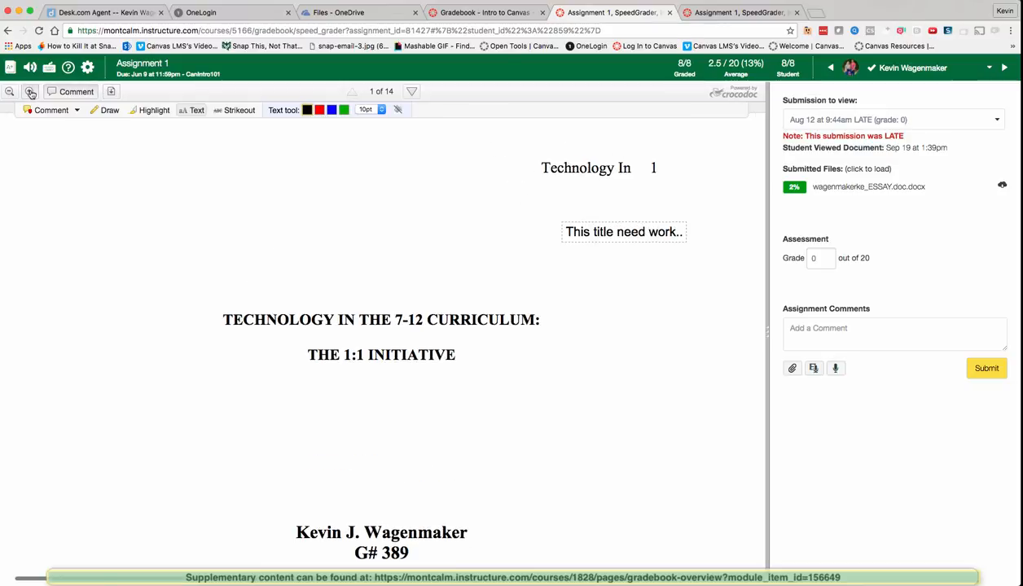
left_click(29, 92)
scroll(251, 372, "down", 1)
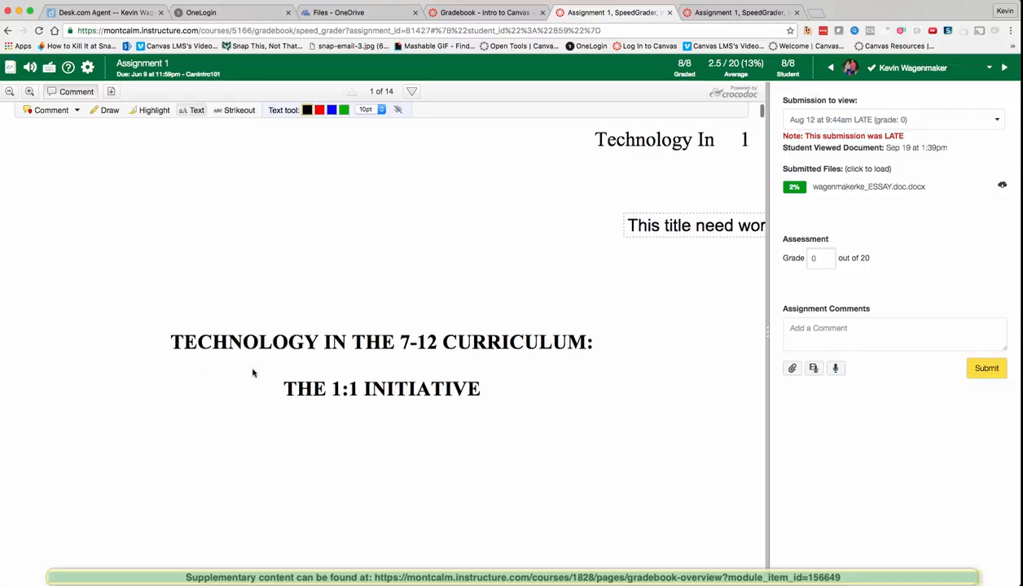
left_click(29, 92)
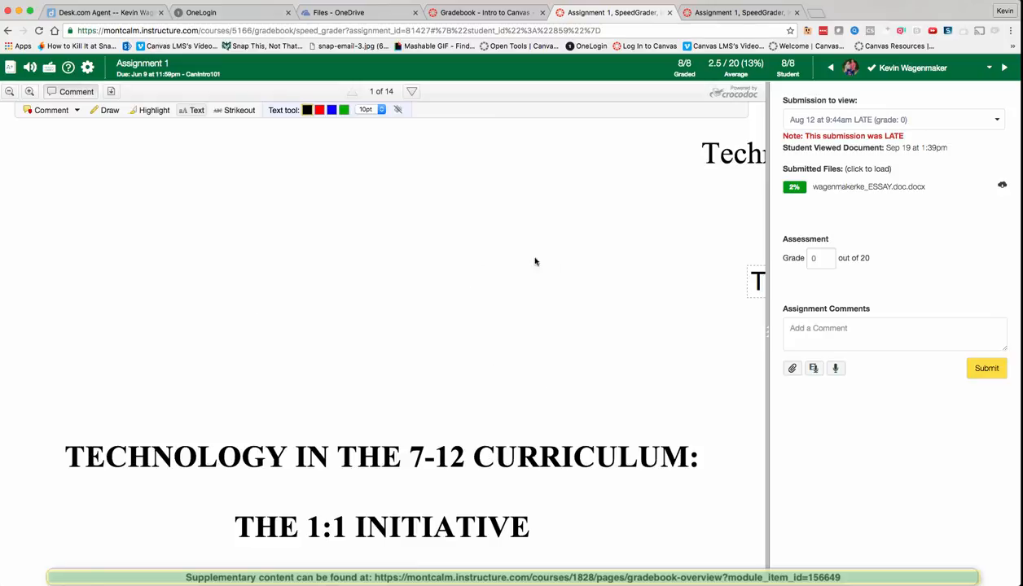
left_click(989, 68)
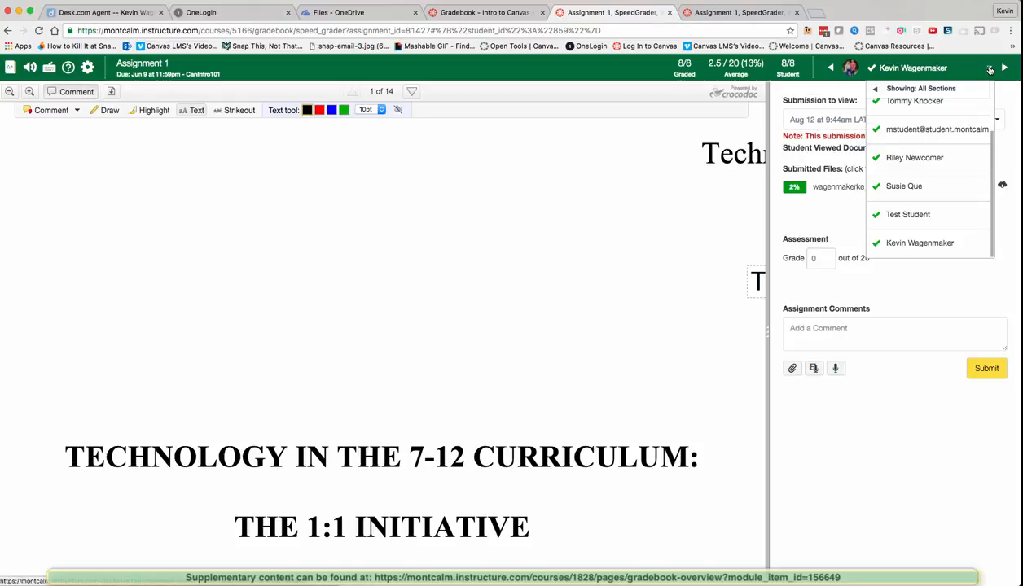
Step: Step forward through the students with the arrows, then back to the second student
scroll(928, 198, "up", 3)
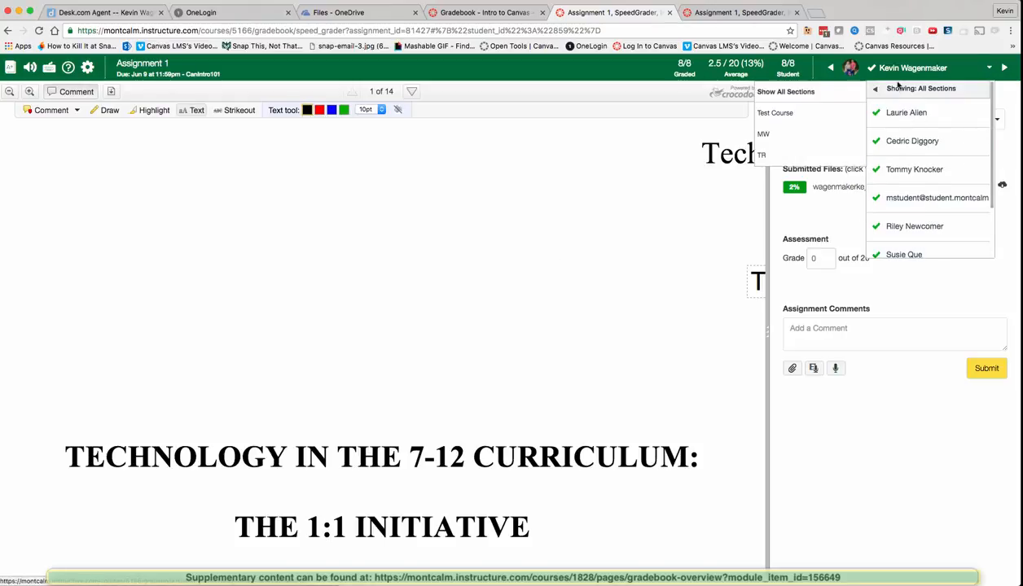
left_click(1007, 68)
left_click(1007, 68)
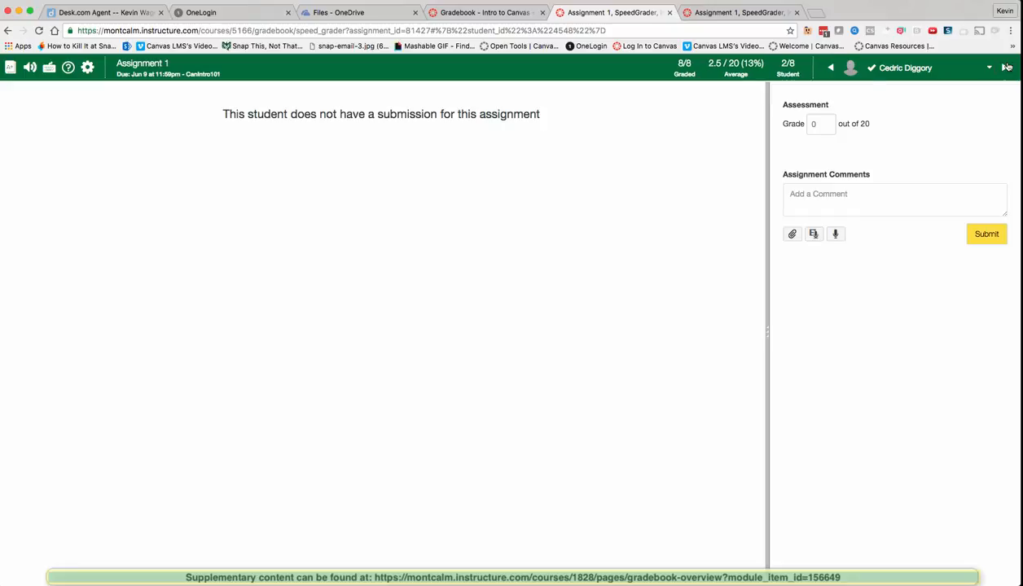
left_click(1007, 68)
left_click(1007, 68)
left_click(1008, 68)
left_click(829, 68)
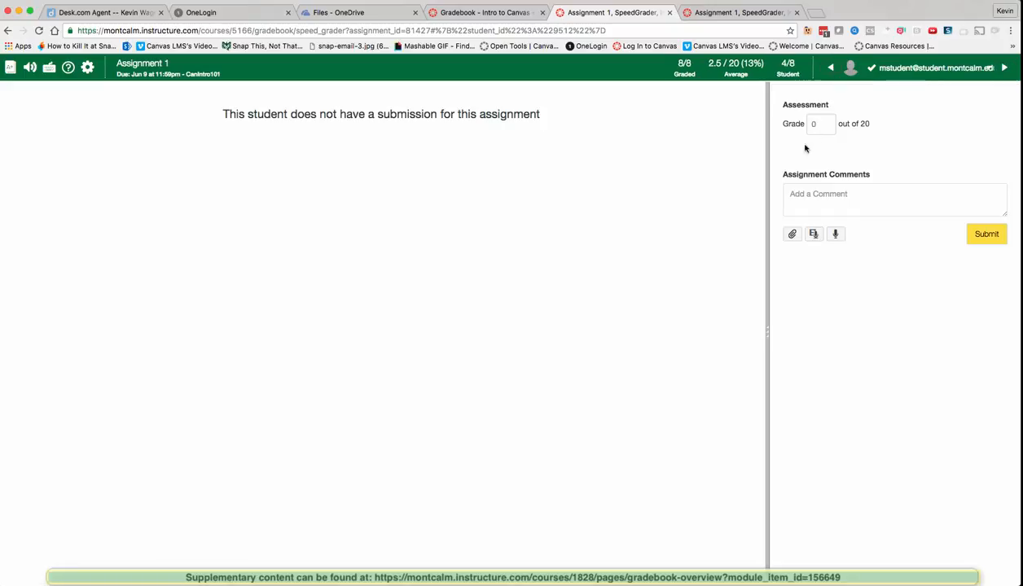
left_click(821, 66)
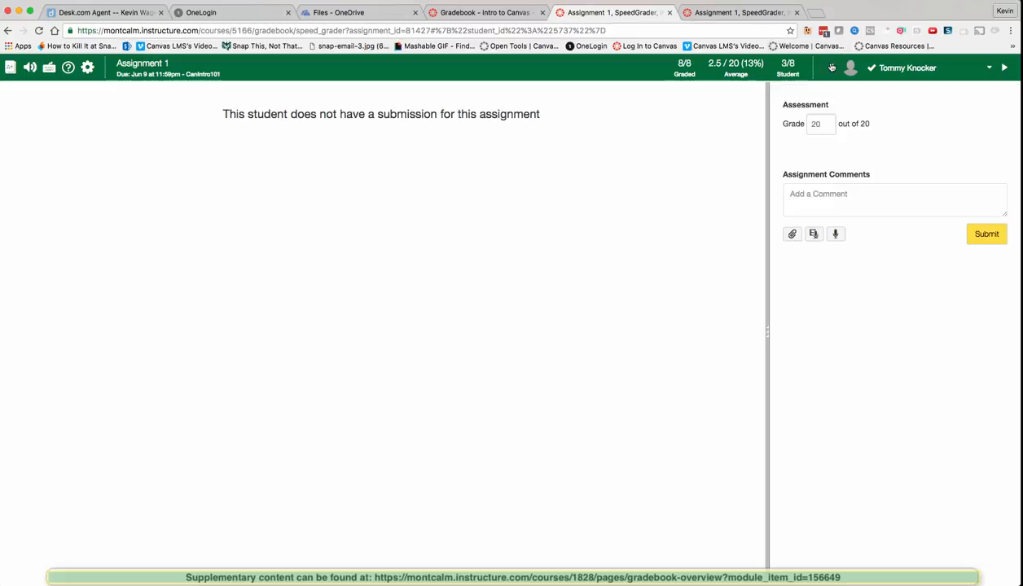
left_click(824, 67)
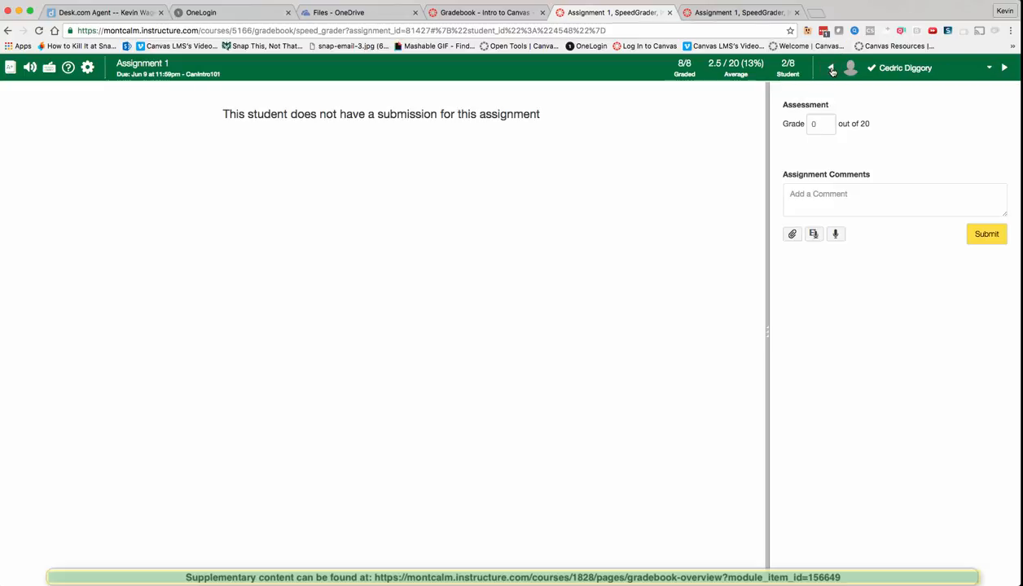
Step: Grade the second student 10 out of 20 and submit the 'Nice work!' comment
left_click(849, 187)
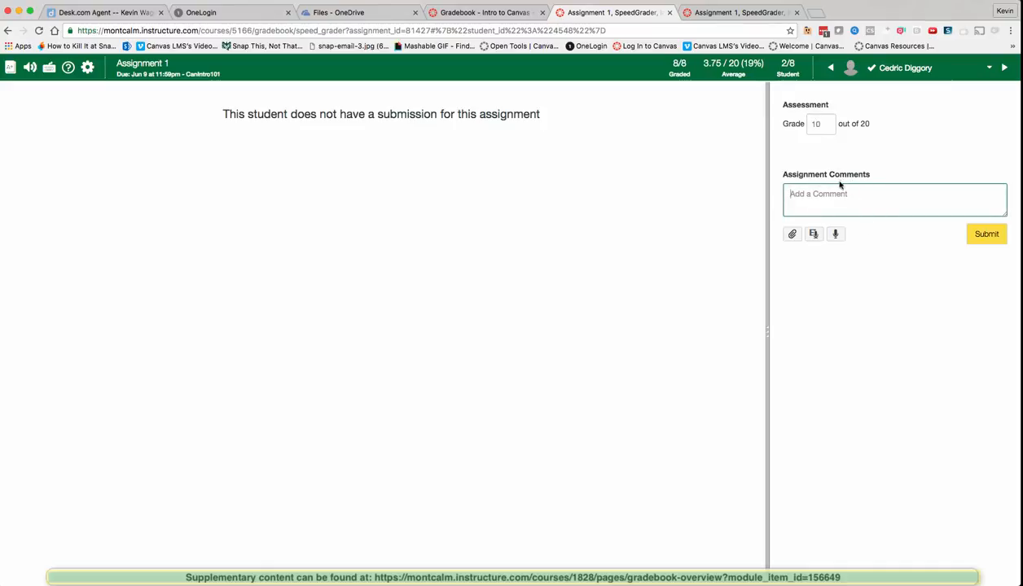
type("Nice work!")
left_click(1005, 70)
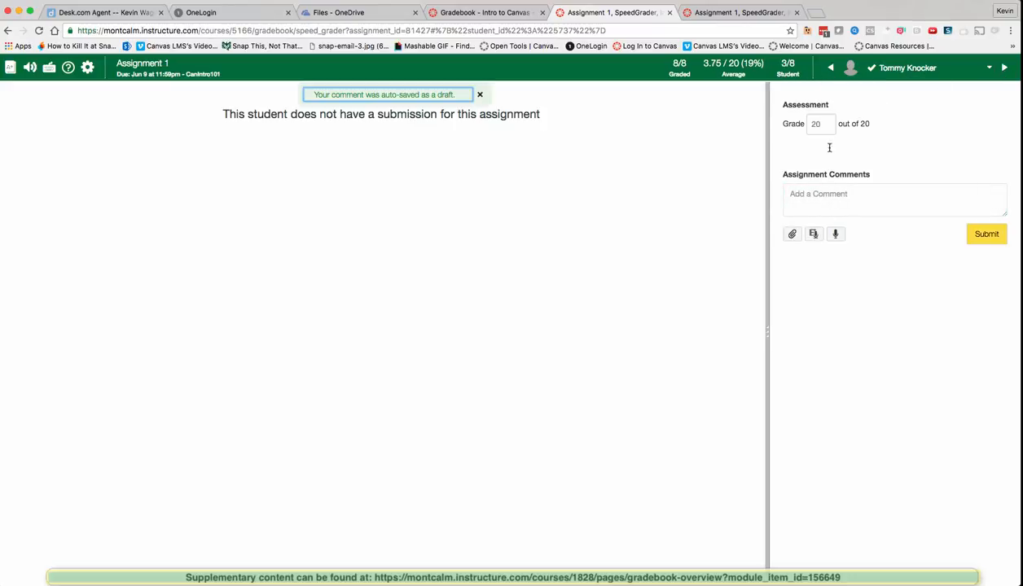
left_click(830, 68)
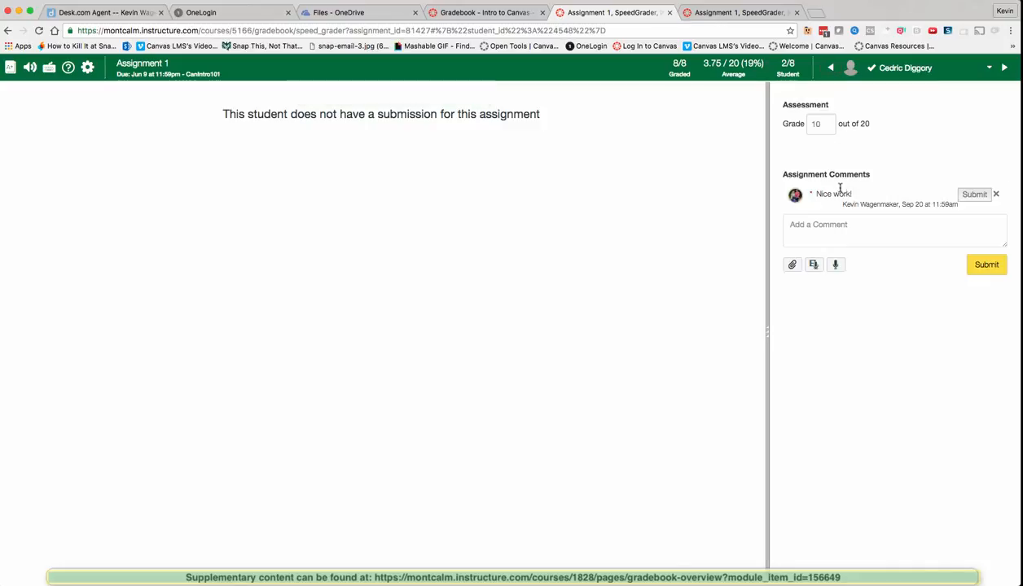
left_click(976, 197)
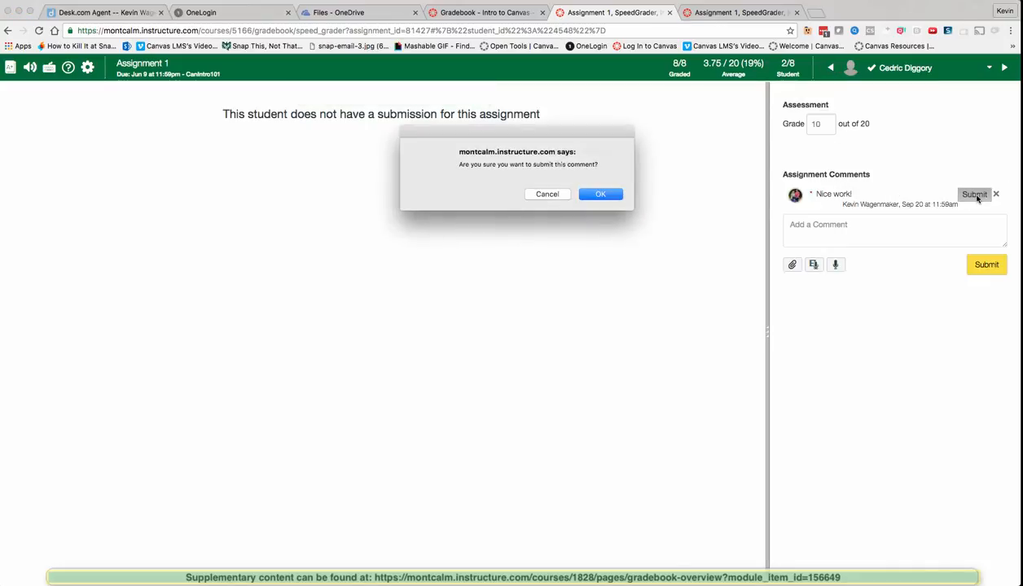
left_click(607, 193)
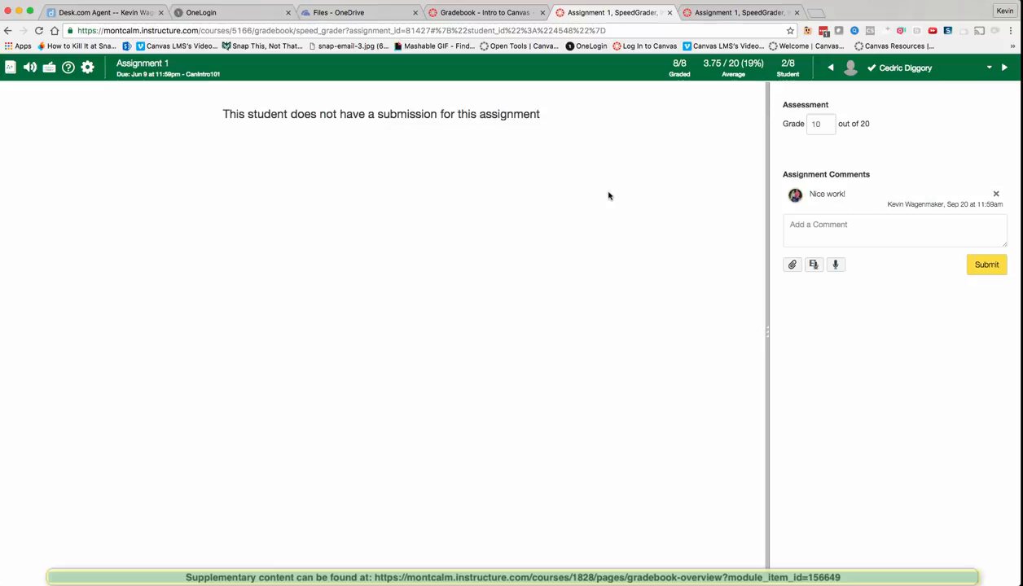
Step: Add a file attachment slot, then try and dismiss the media comment recorder and speech-to-text
left_click(793, 267)
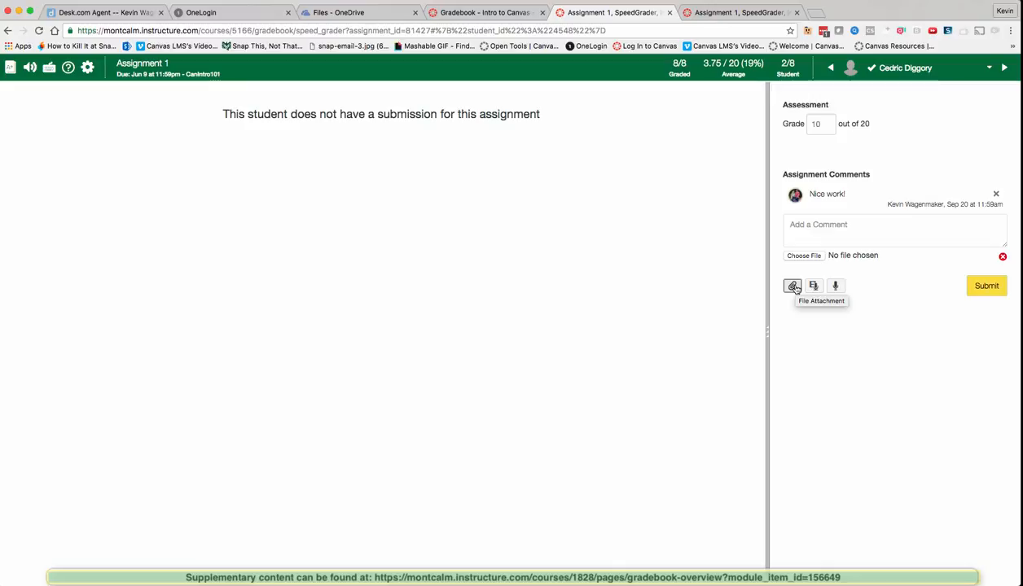
left_click(813, 286)
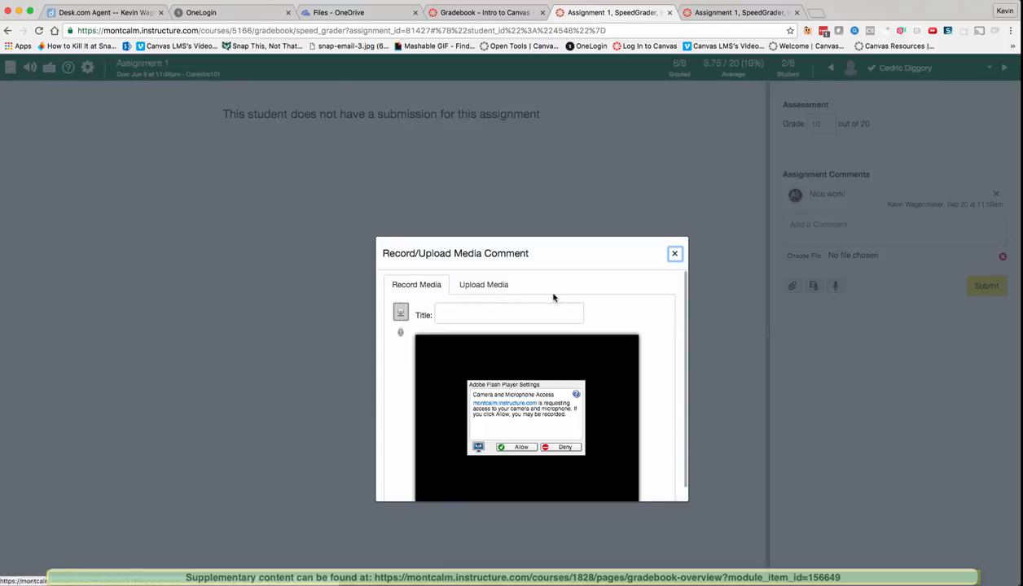
left_click(520, 447)
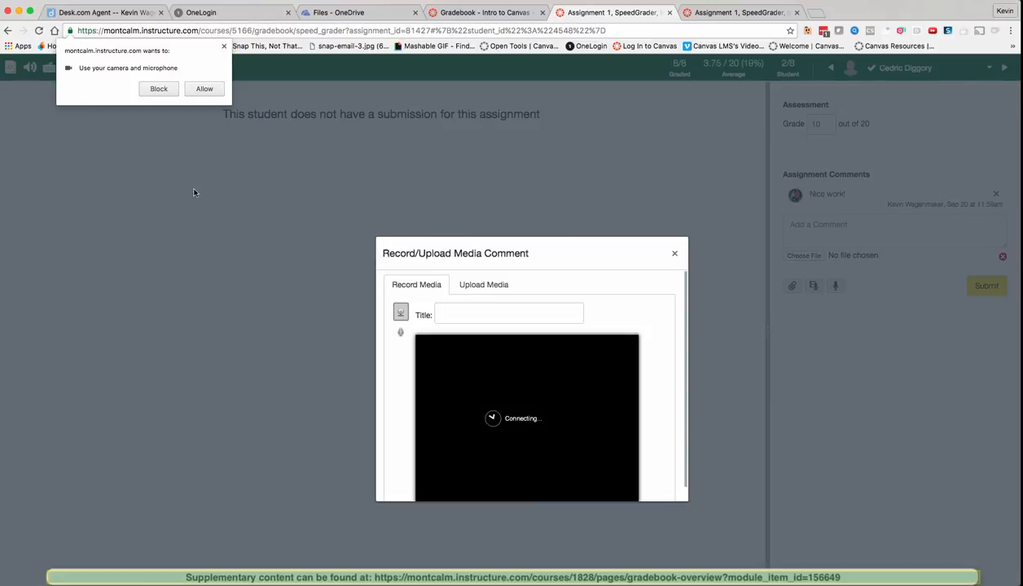
left_click(203, 89)
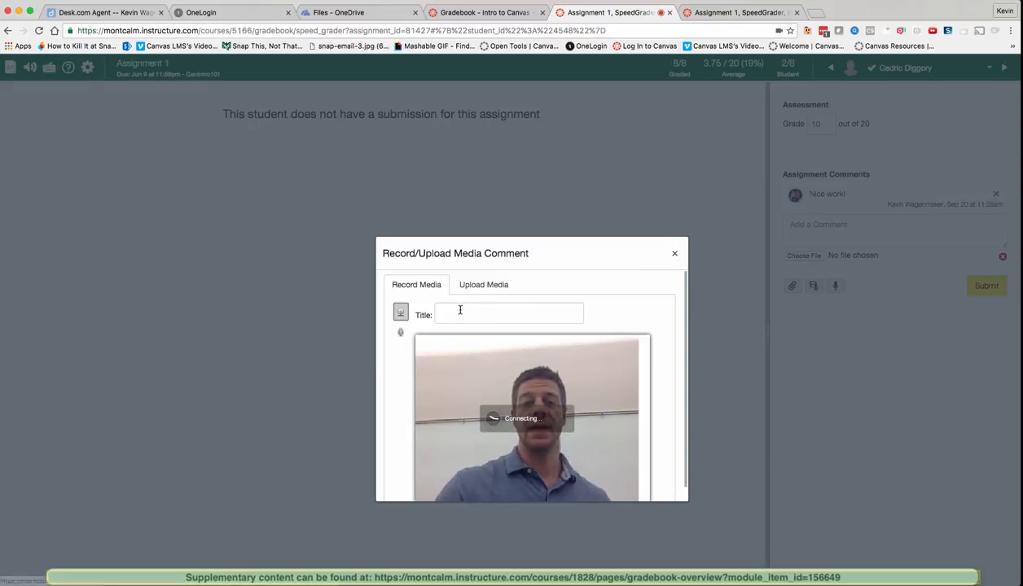
left_click(674, 253)
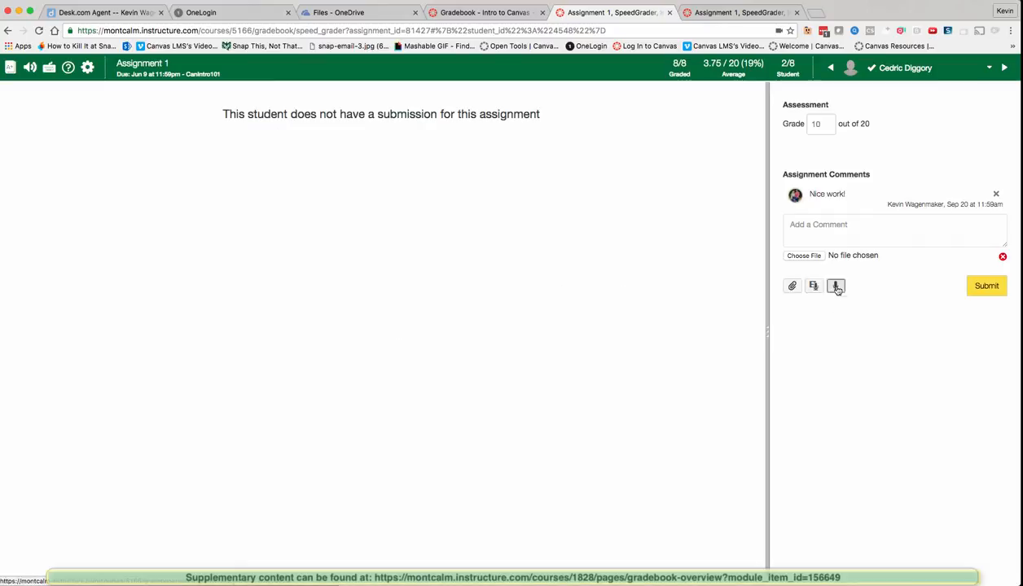
left_click(836, 287)
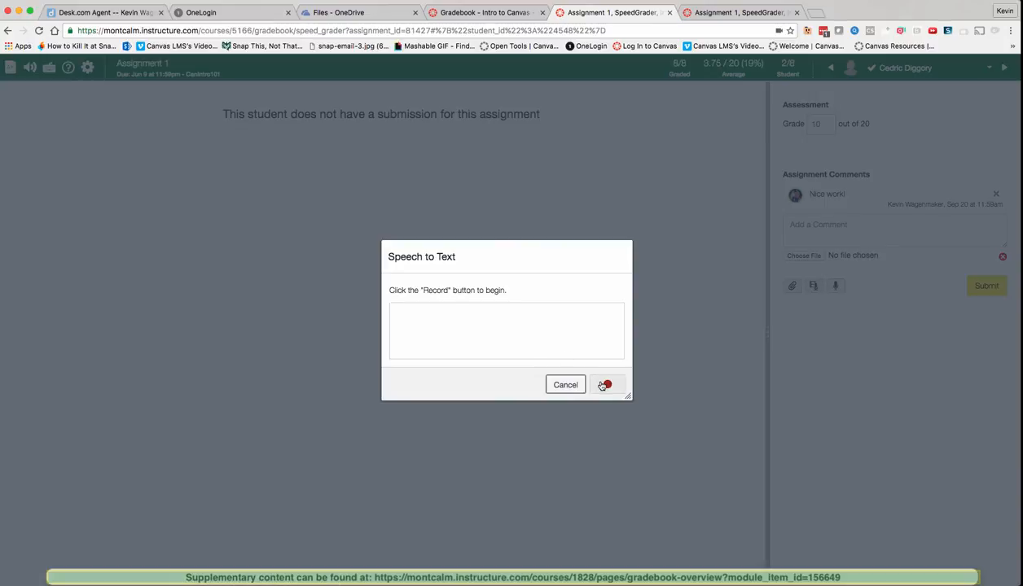
left_click(564, 384)
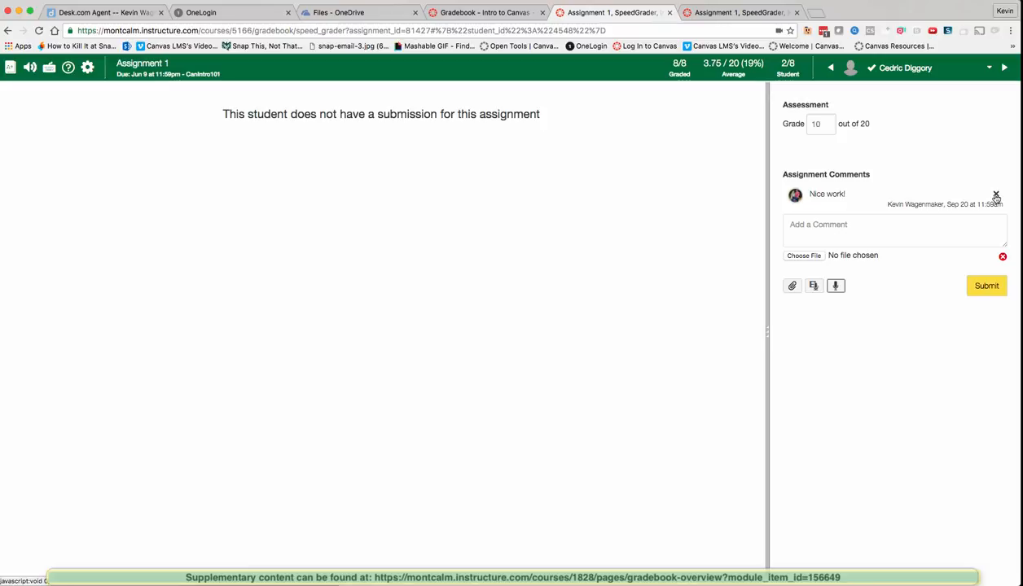
Step: Delete the 'Nice work!' comment and post 'Disregard my last comment. I didn't mean it.'
left_click(995, 197)
left_click(610, 200)
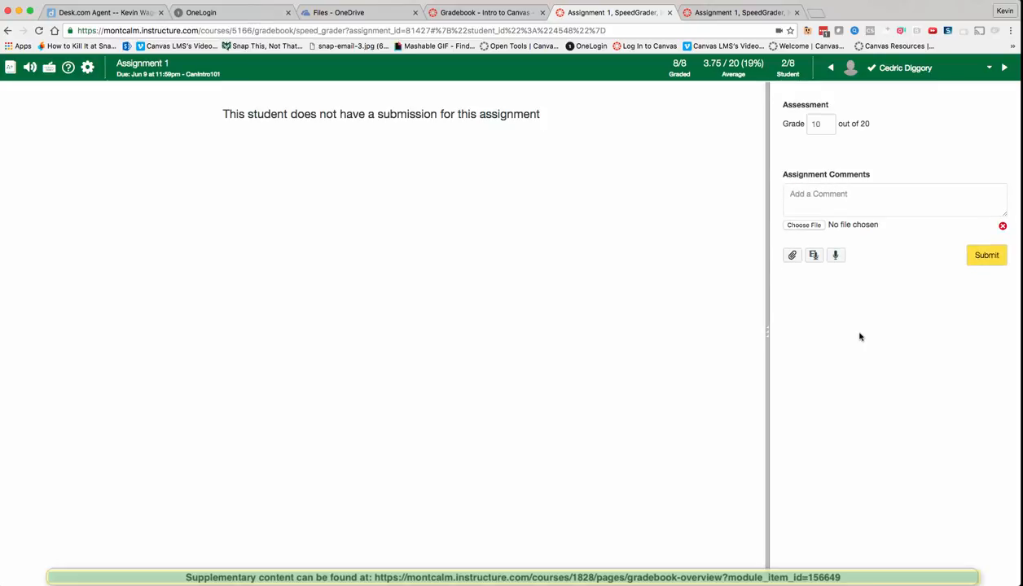
left_click(826, 208)
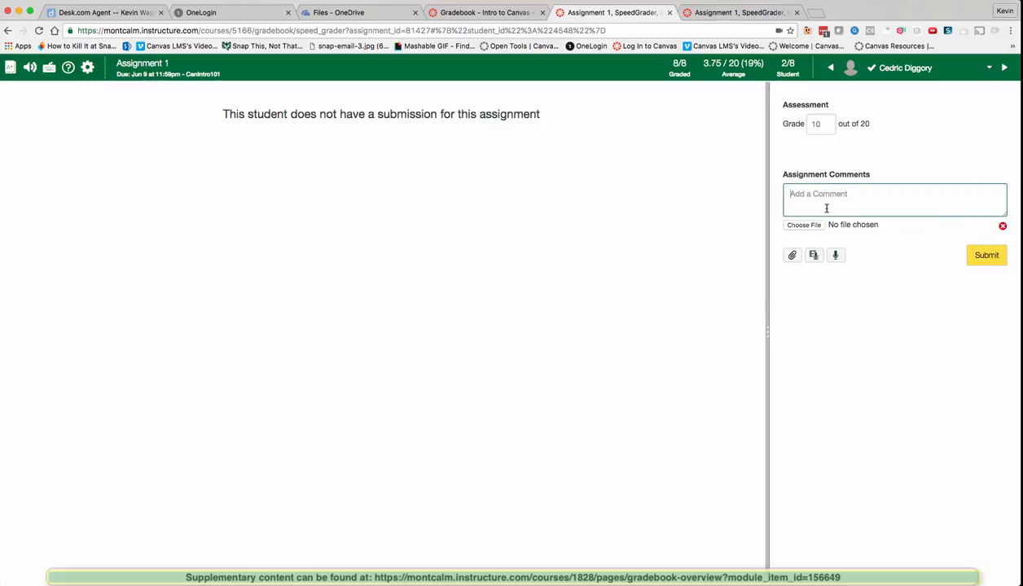
type("Disregard my last coment.")
key("BackSpace")
key("BackSpace")
key("BackSpace")
type("t. I didn't mean it.")
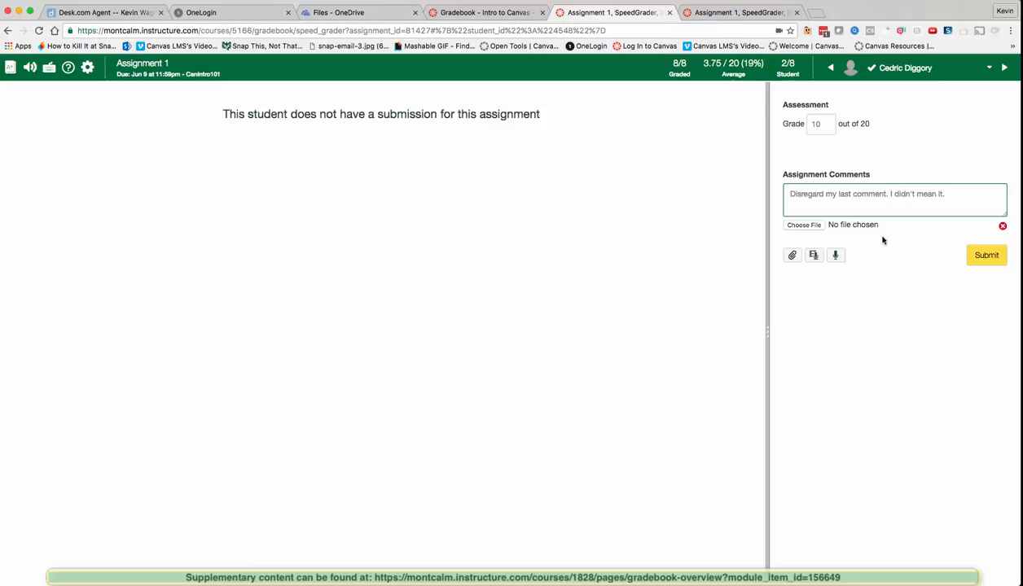
left_click(983, 256)
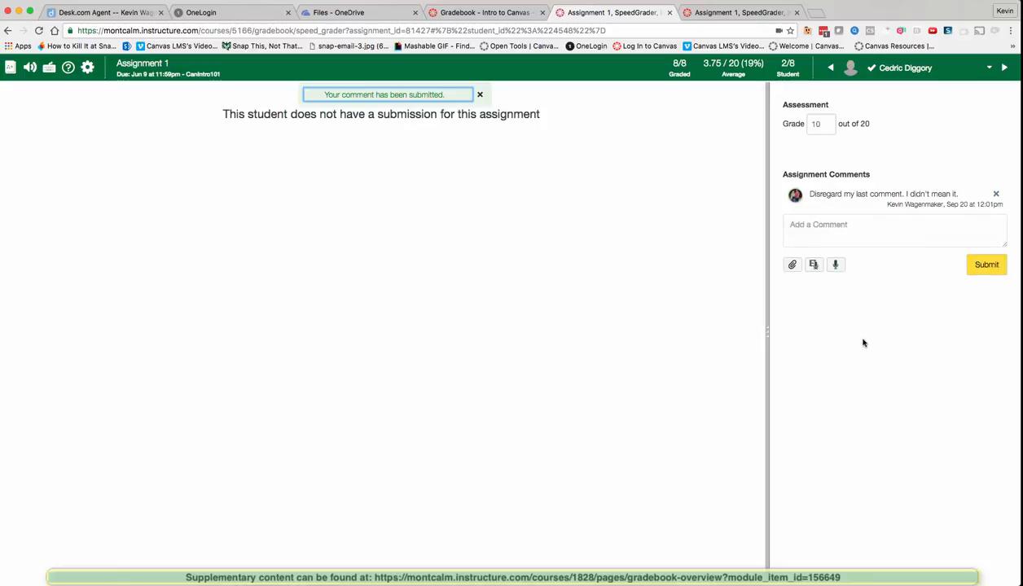
left_click(1004, 69)
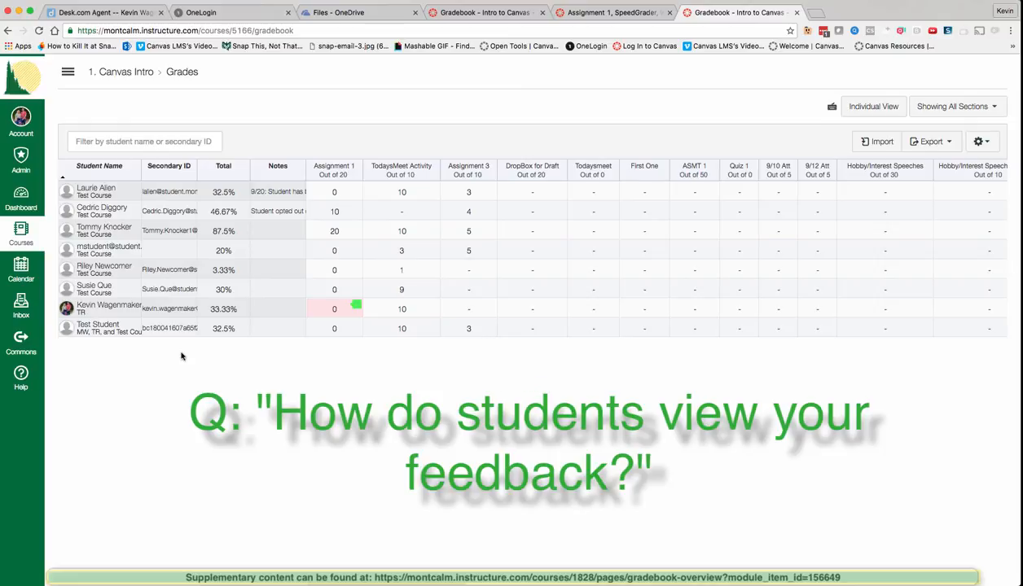
left_click(126, 310)
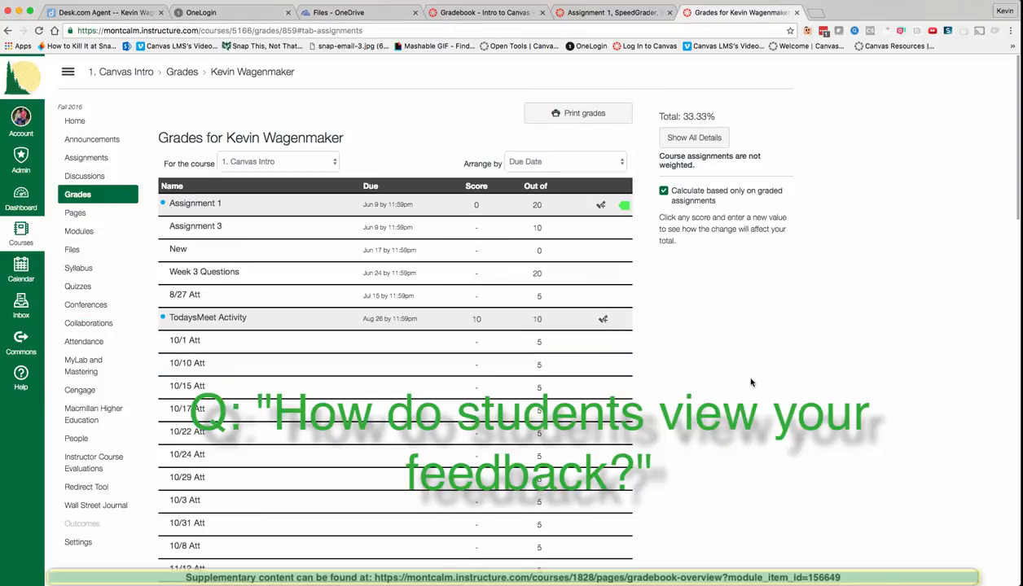
left_click(600, 208)
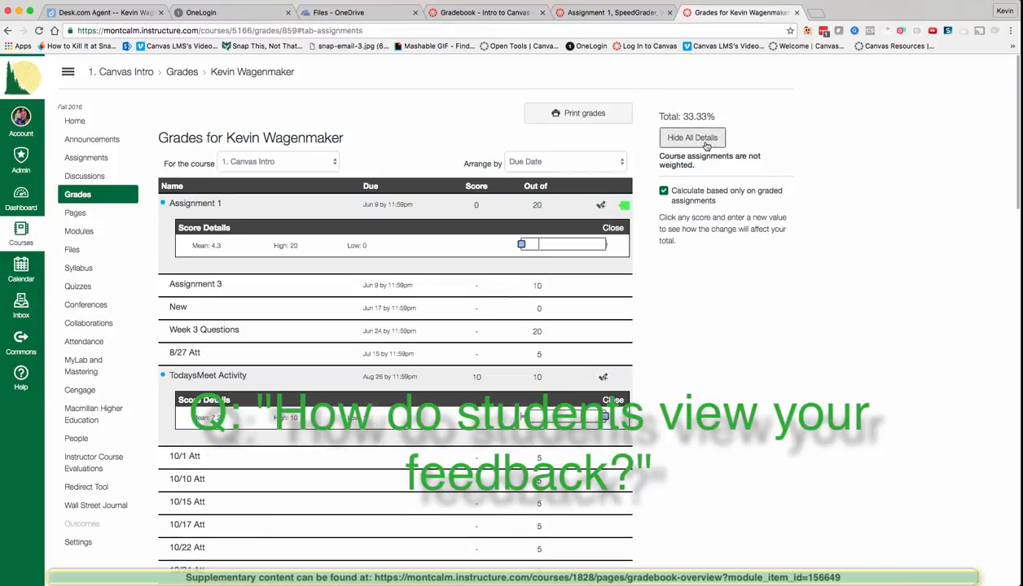
left_click(195, 204)
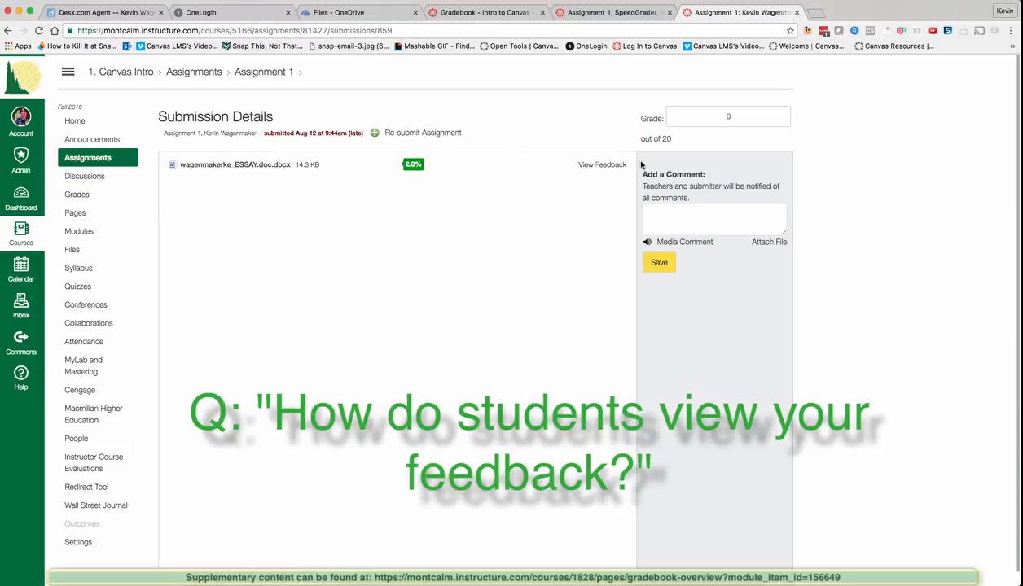
left_click(604, 166)
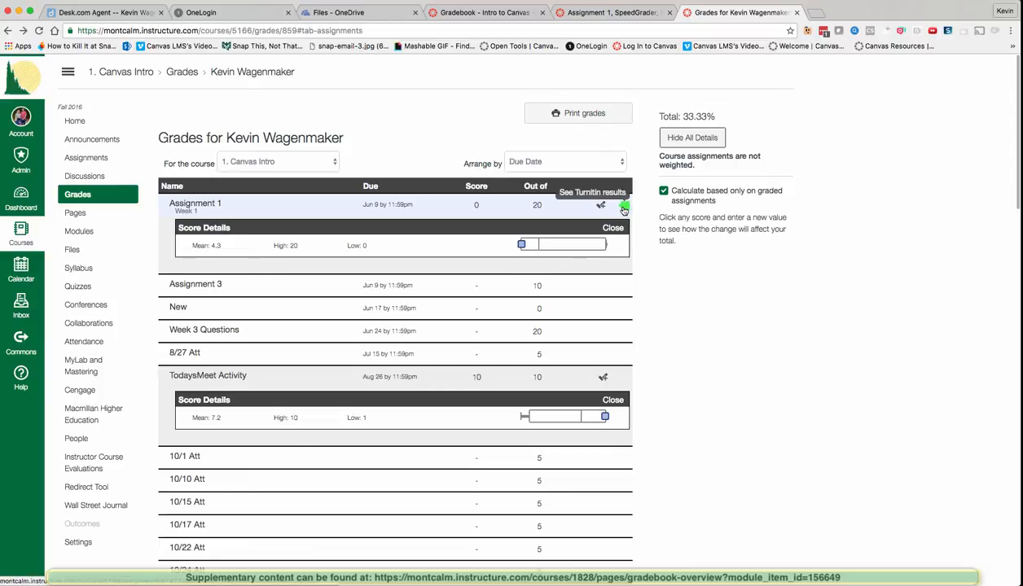
left_click(70, 193)
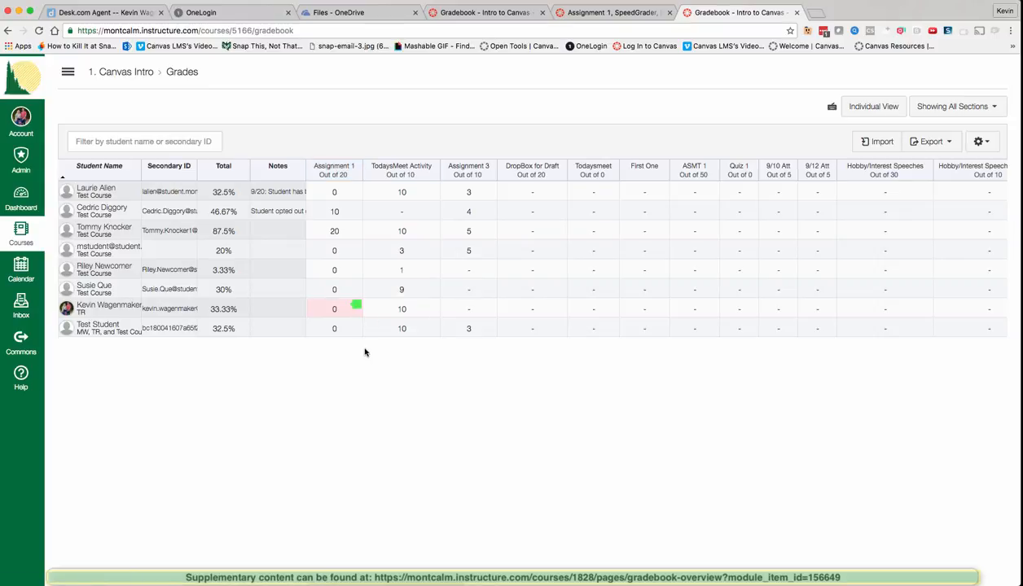
Step: From the gradebook's Assignment 1 cell, open the late essay's submission details in SpeedGrader
mouse_move(355, 307)
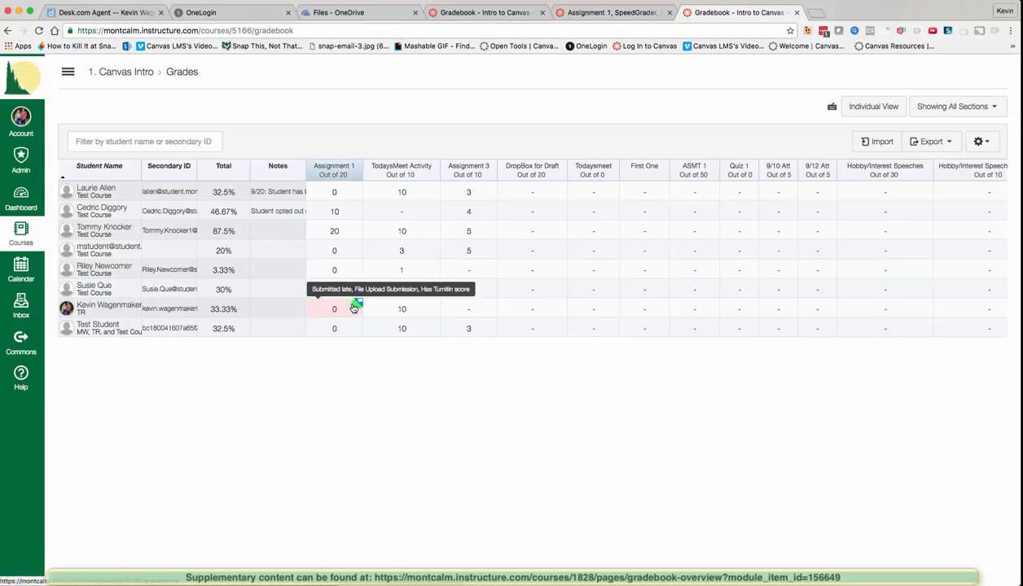
left_click(355, 308)
left_click(355, 307)
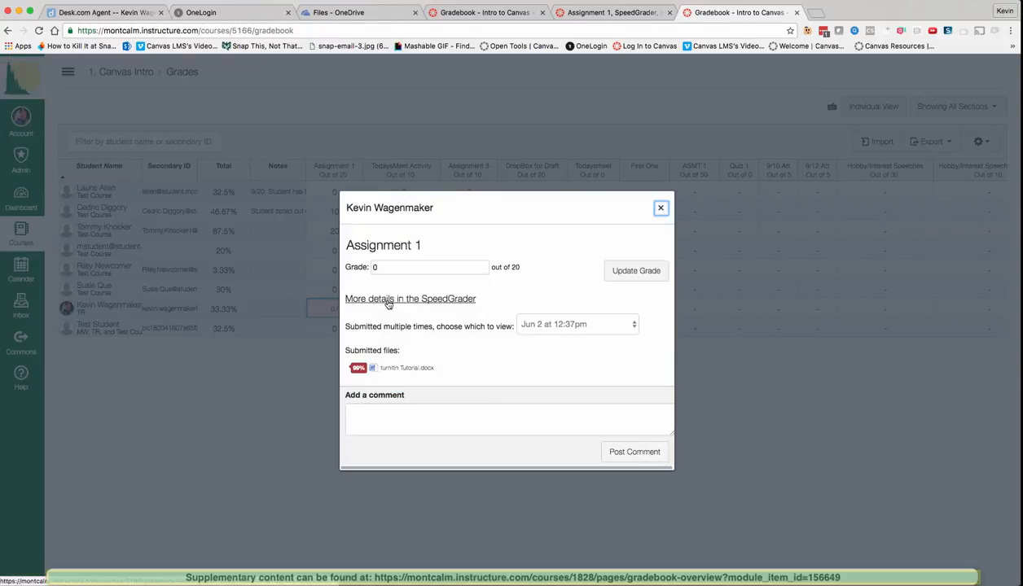
left_click(388, 300)
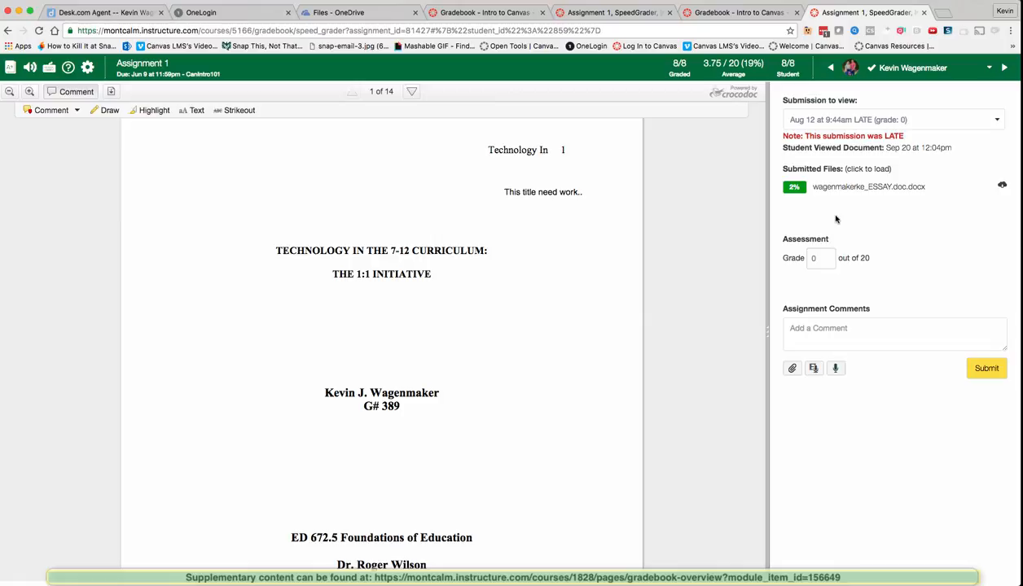
Step: Open the essay's 2% Turnitin similarity report from Submitted Files
left_click(870, 187)
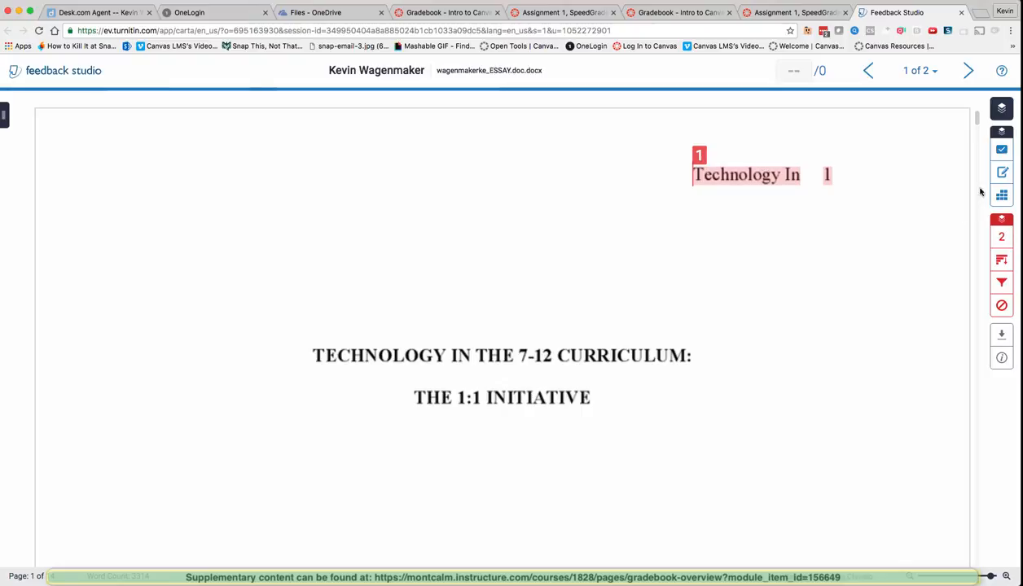
Step: Place a C/S comma-splice QuickMark beside the essay title
left_click(1001, 150)
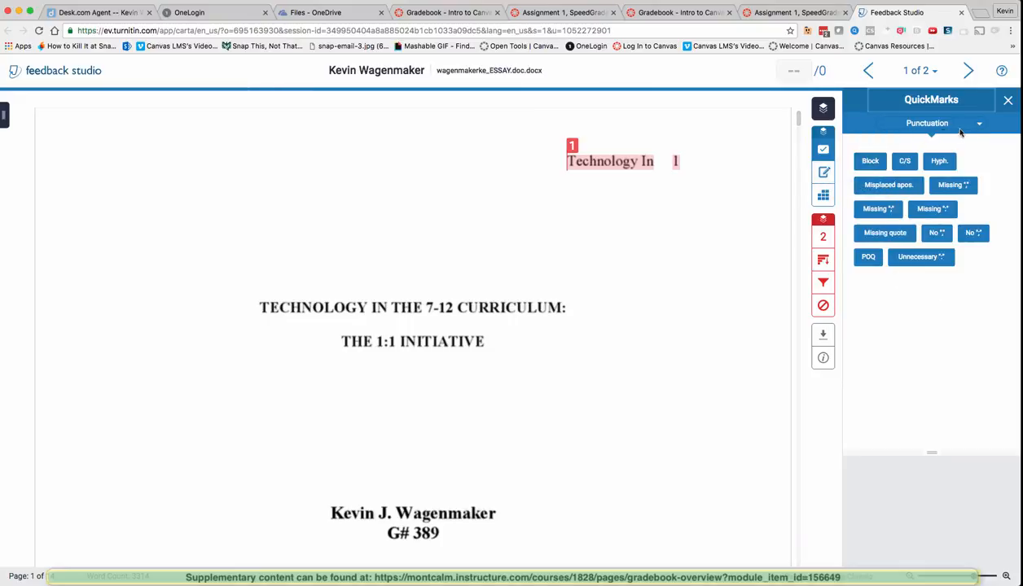
left_click_drag(903, 160, 516, 179)
scroll(765, 236, "down", 15)
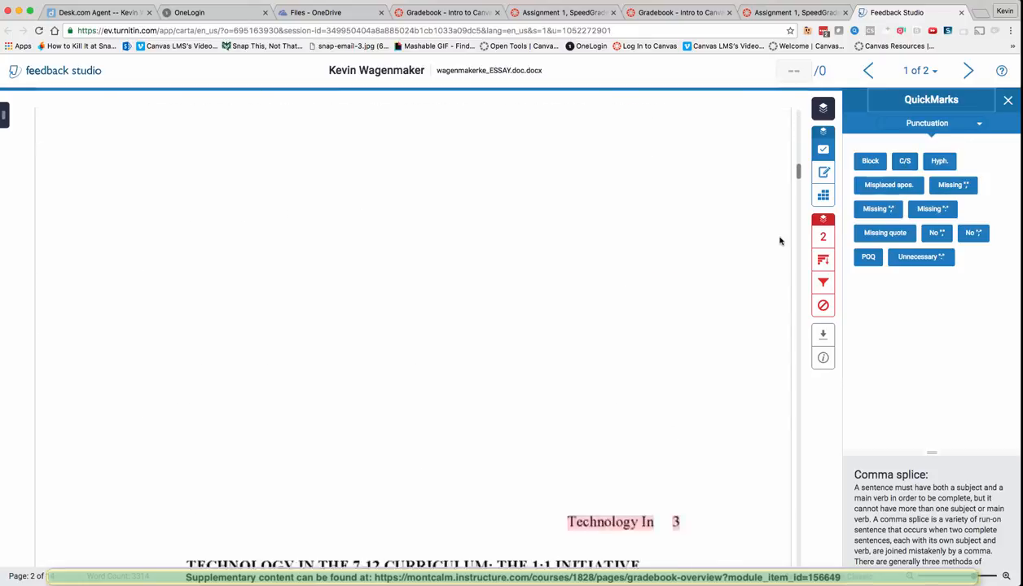
scroll(780, 241, "down", 10)
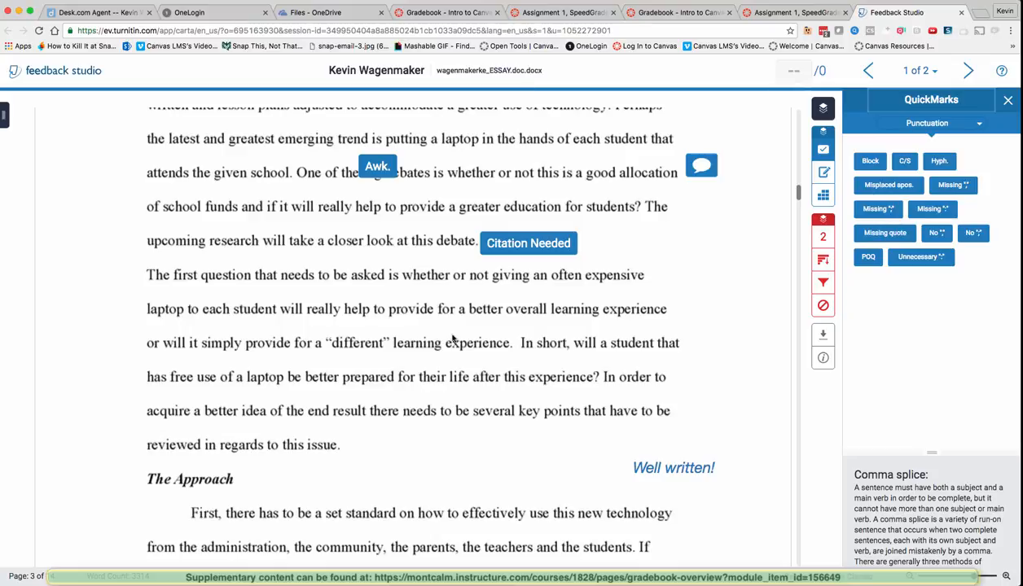
scroll(433, 273, "up", 2)
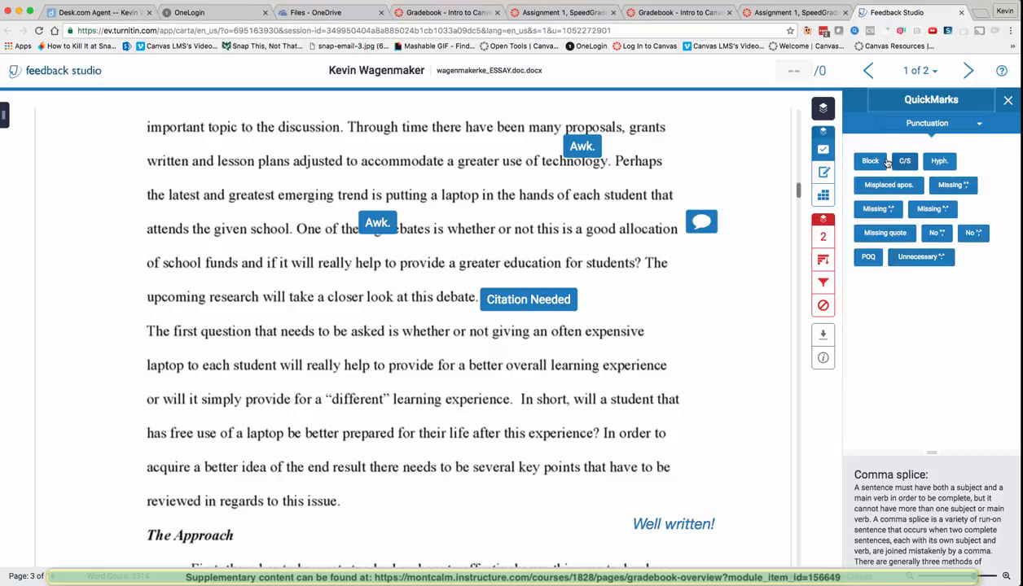
Step: Drop a 'Missing ;' QuickMark on the laptop sentence, then type and clear a test comment
left_click_drag(877, 208, 407, 359)
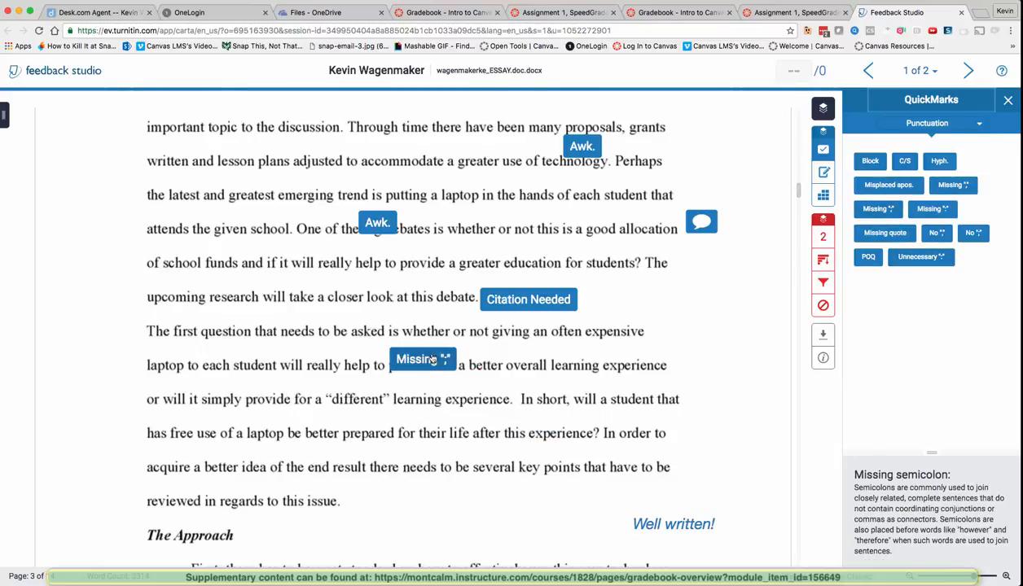
left_click(432, 360)
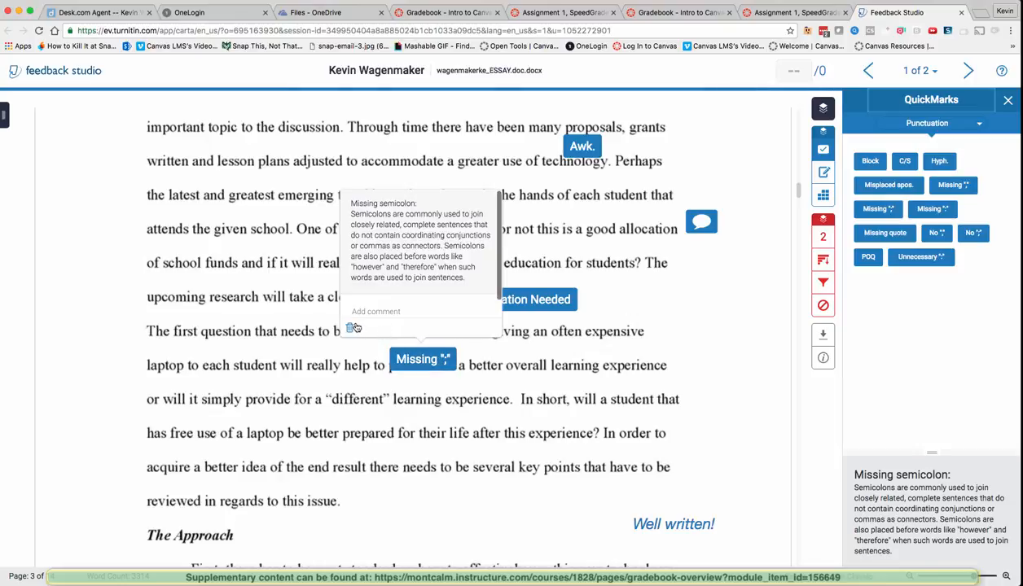
left_click(425, 371)
left_click(442, 372)
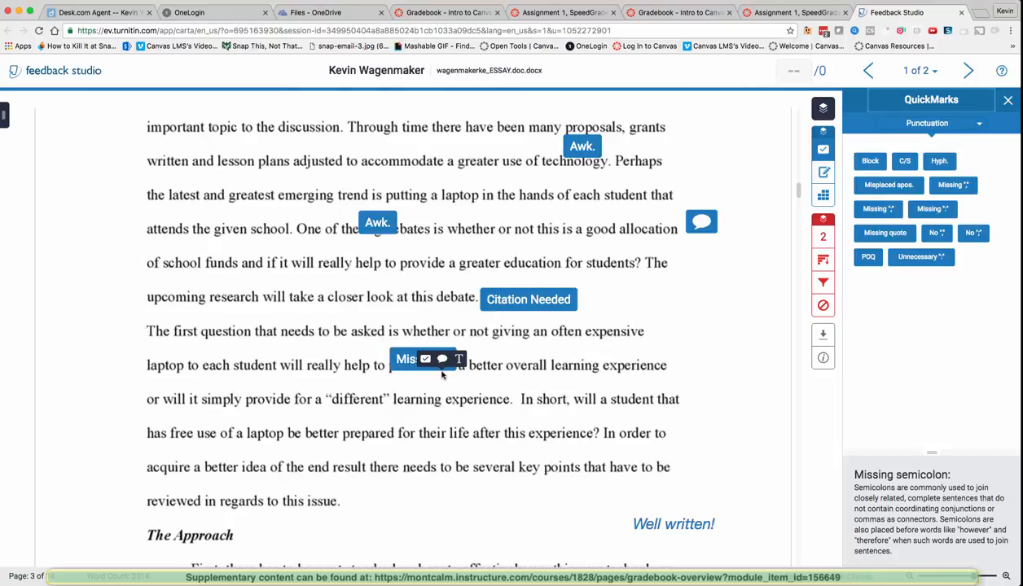
left_click(458, 360)
type("jnljkjkhkjhjgjgl")
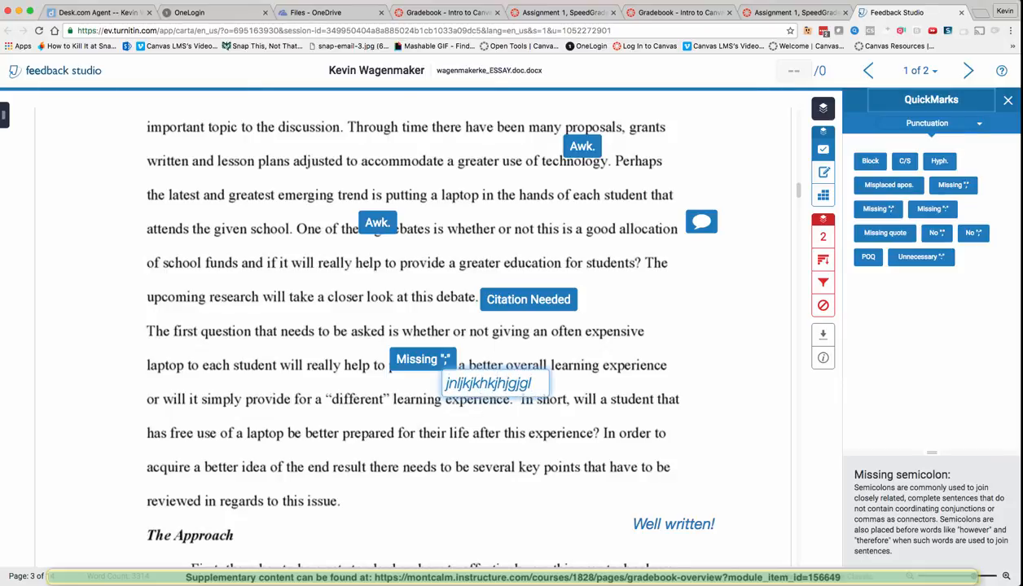
left_click_drag(527, 381, 426, 376)
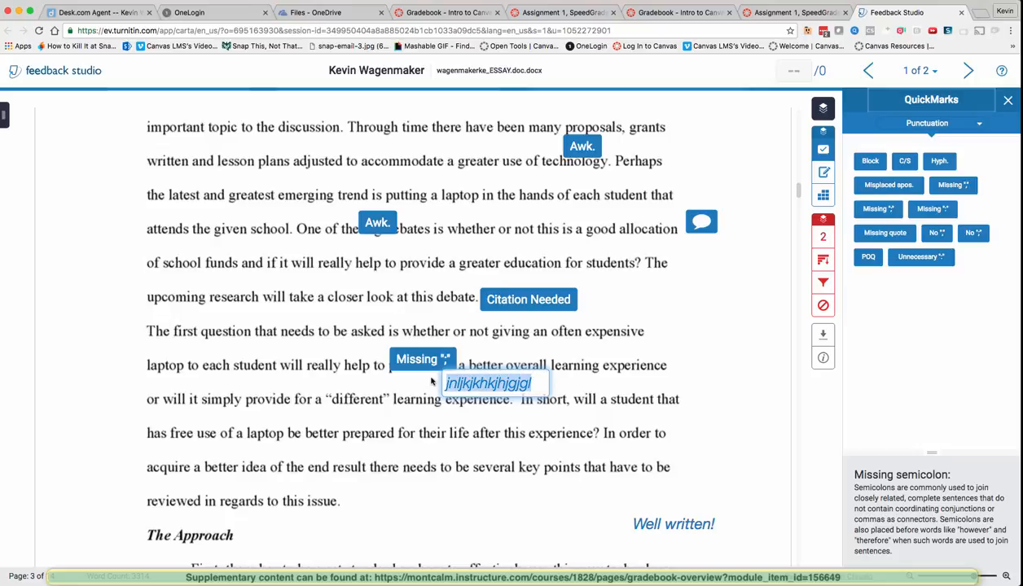
key("BackSpace")
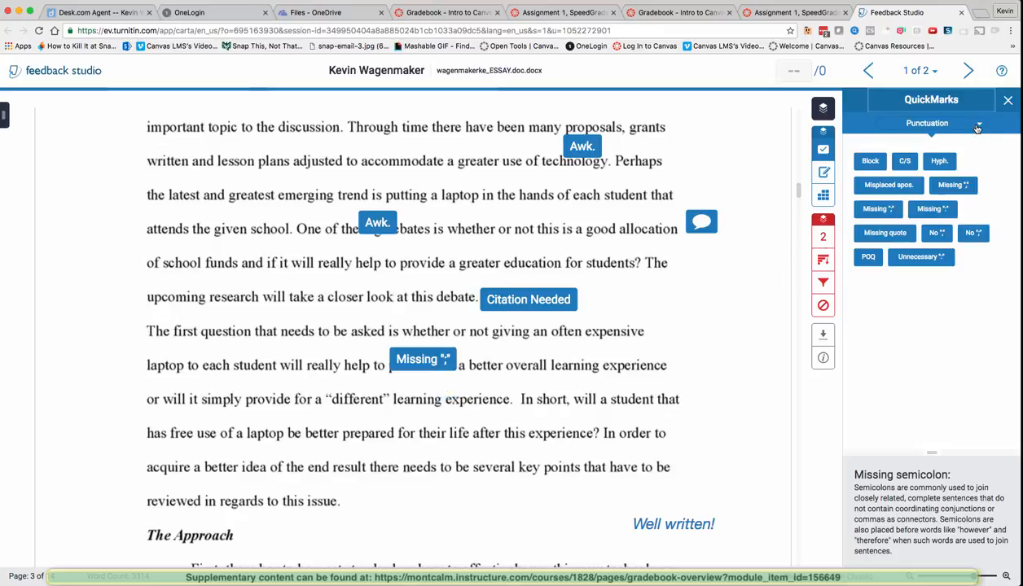
Step: Return to Canvas and open Assignment 1's settings for editing
left_click(457, 20)
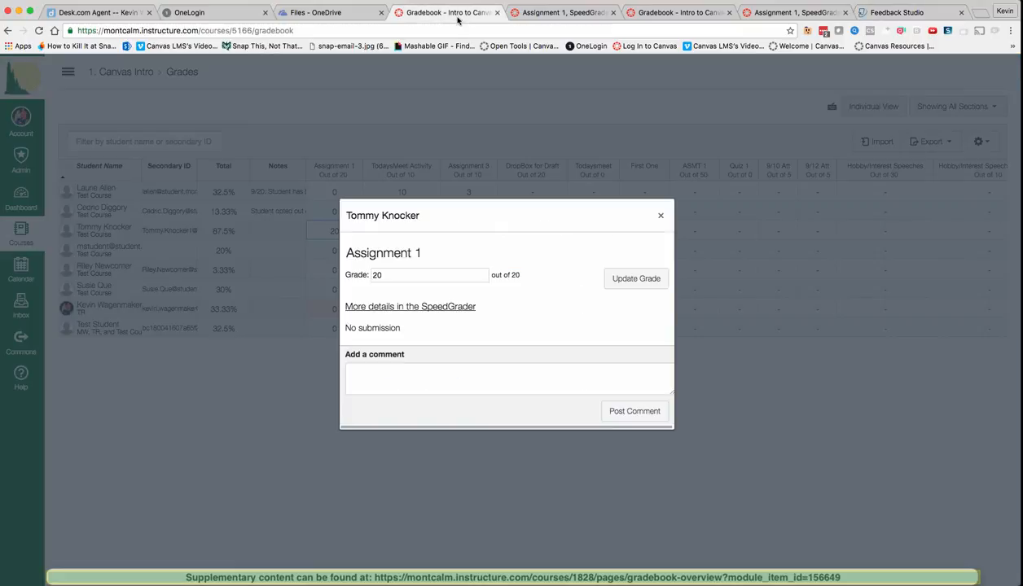
left_click(528, 18)
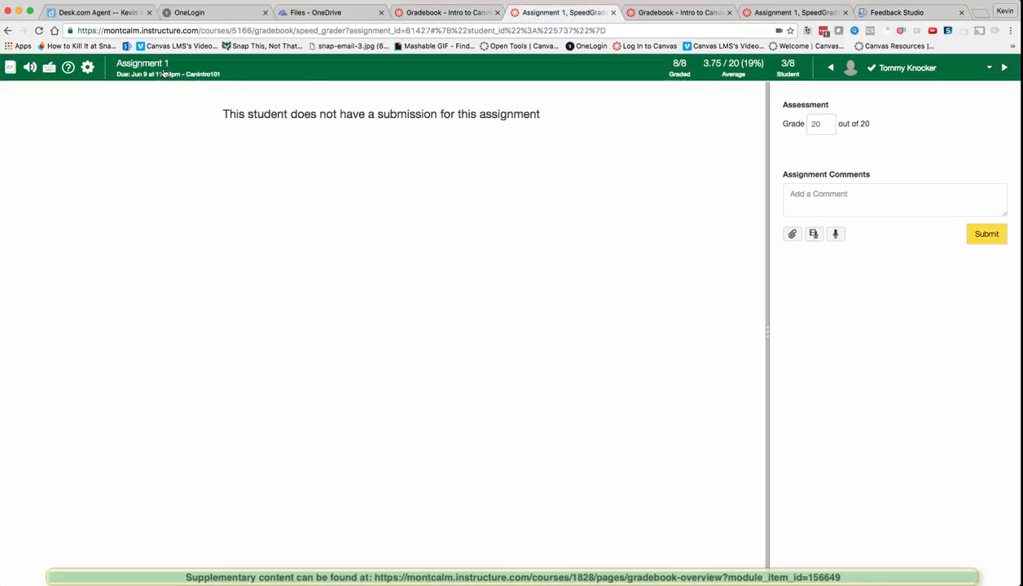
left_click(160, 65)
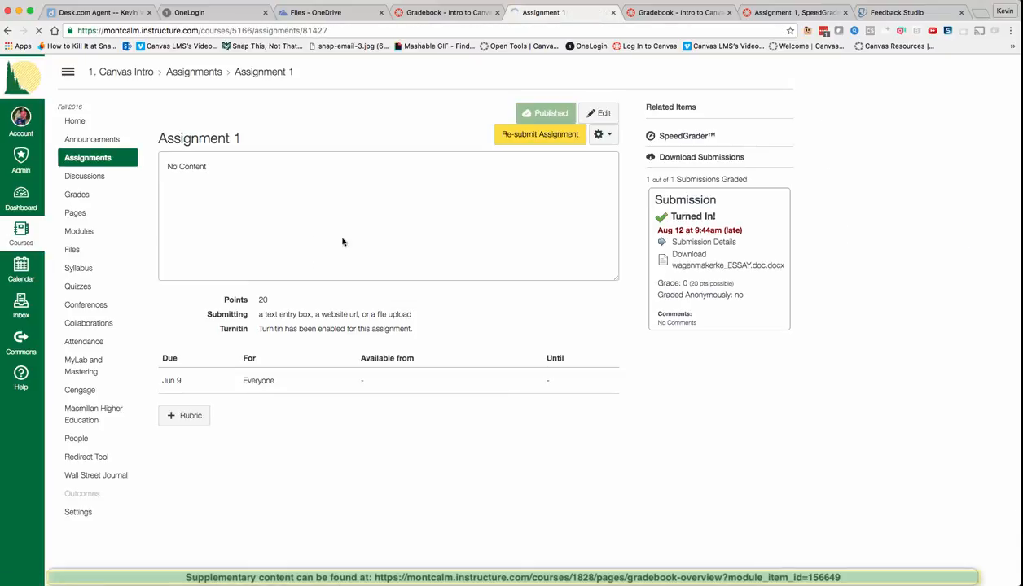
left_click(615, 113)
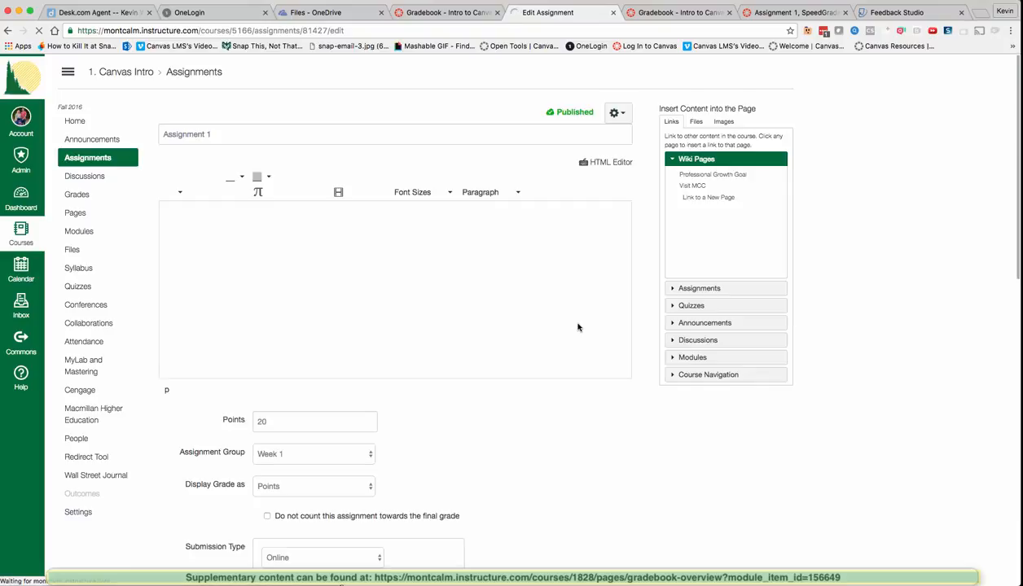
Step: Add Media Recordings to the Online entry options, keep Turnitin enabled, and save
scroll(555, 447, "down", 5)
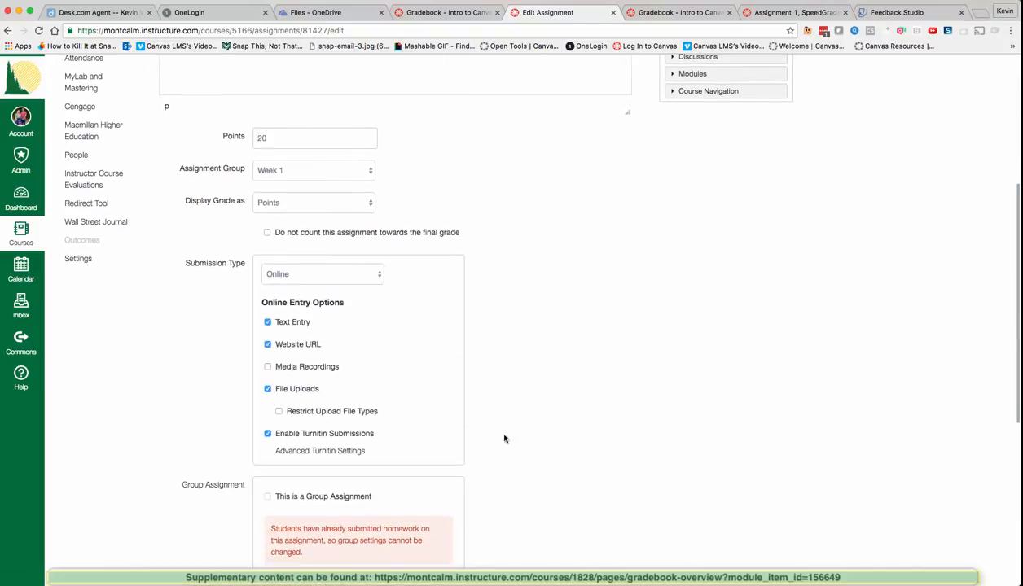
left_click(277, 276)
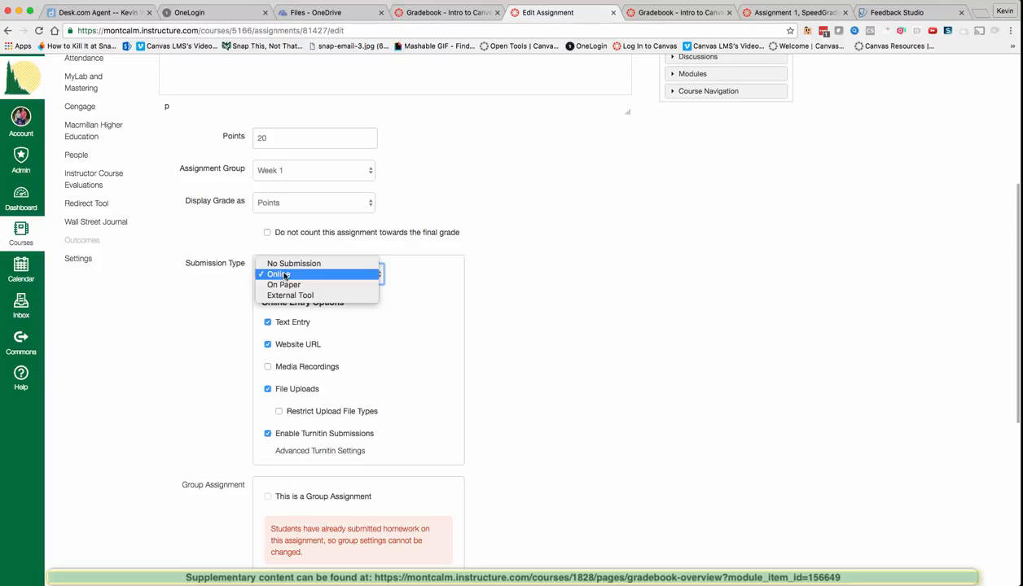
left_click(284, 275)
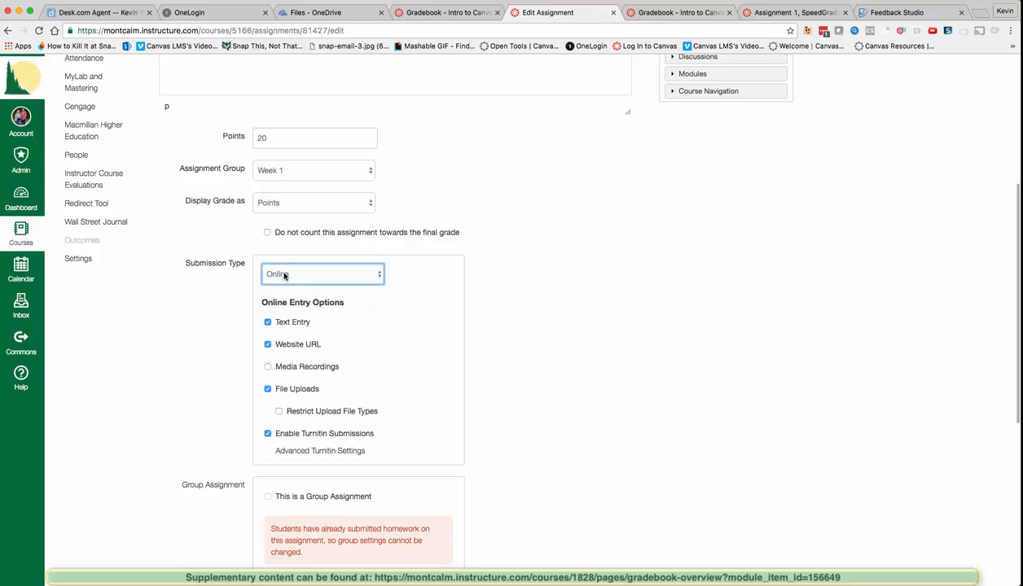
left_click(268, 369)
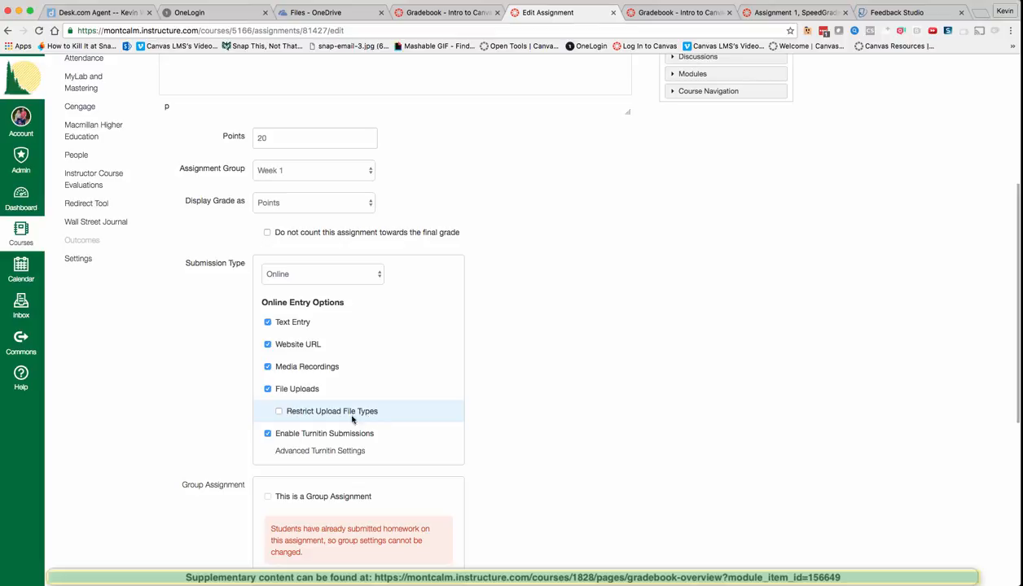
left_click(268, 435)
left_click(268, 435)
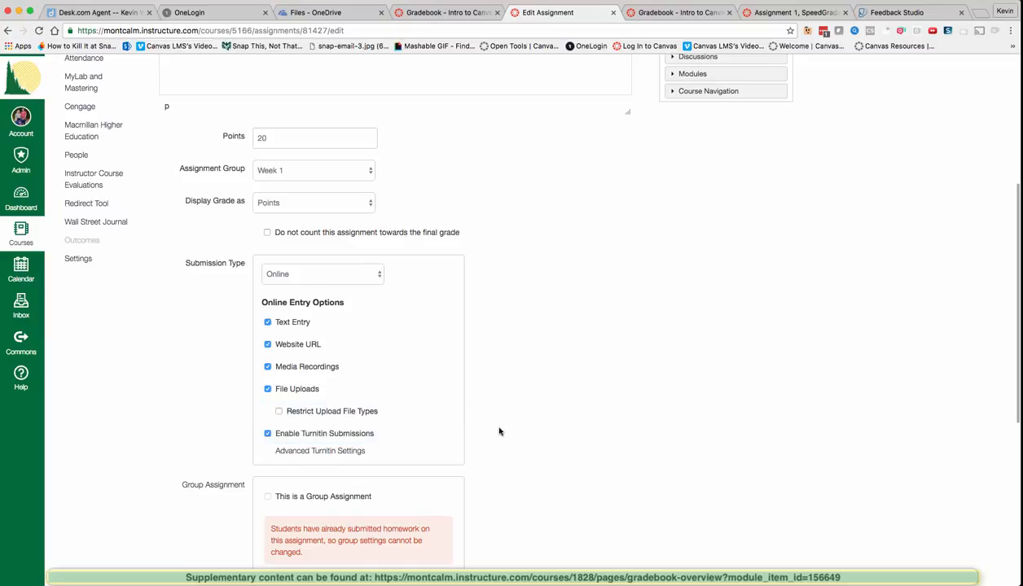
scroll(498, 430, "down", 5)
scroll(500, 430, "down", 2)
left_click(600, 536)
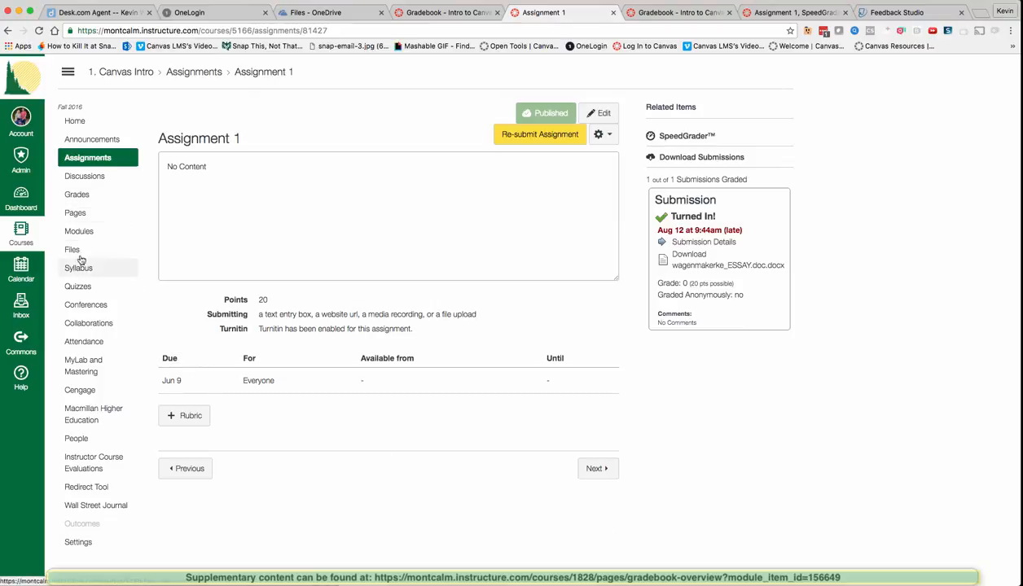
Step: From the gradebook, open the Turnitin report for the Jun 2 'turnitin Tutorial.docx' submission
left_click(74, 195)
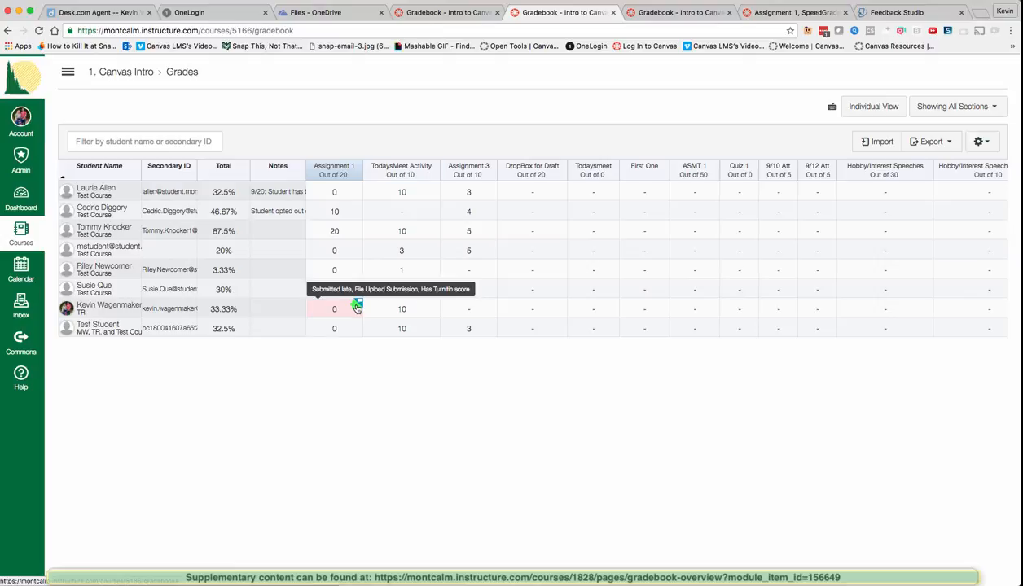
left_click(356, 307)
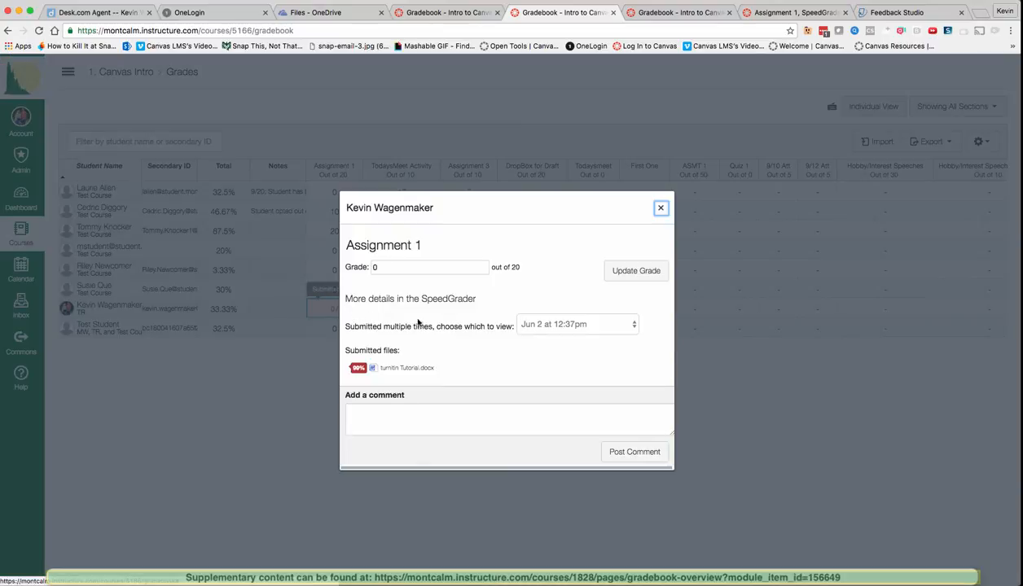
left_click(551, 323)
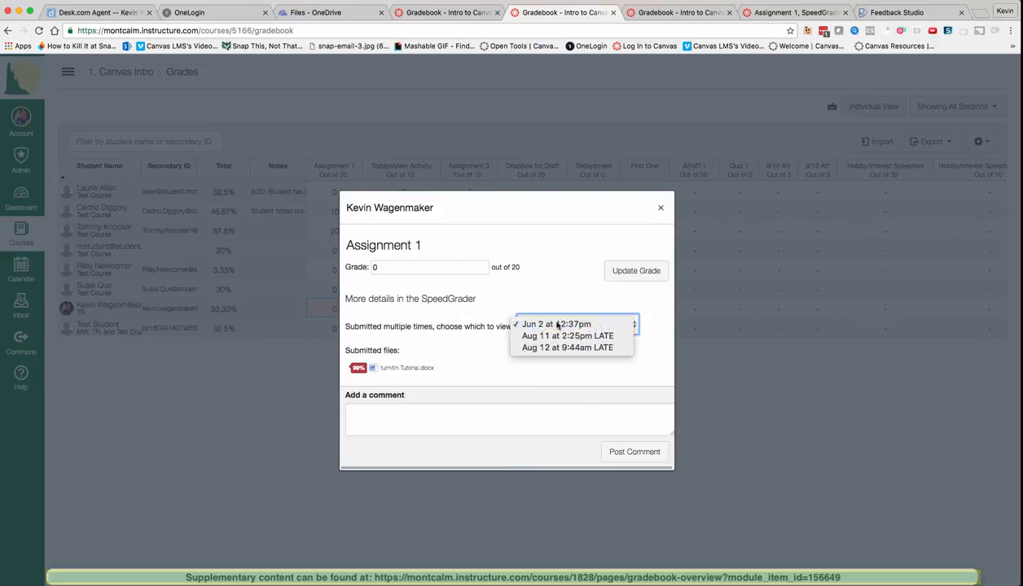
left_click(557, 324)
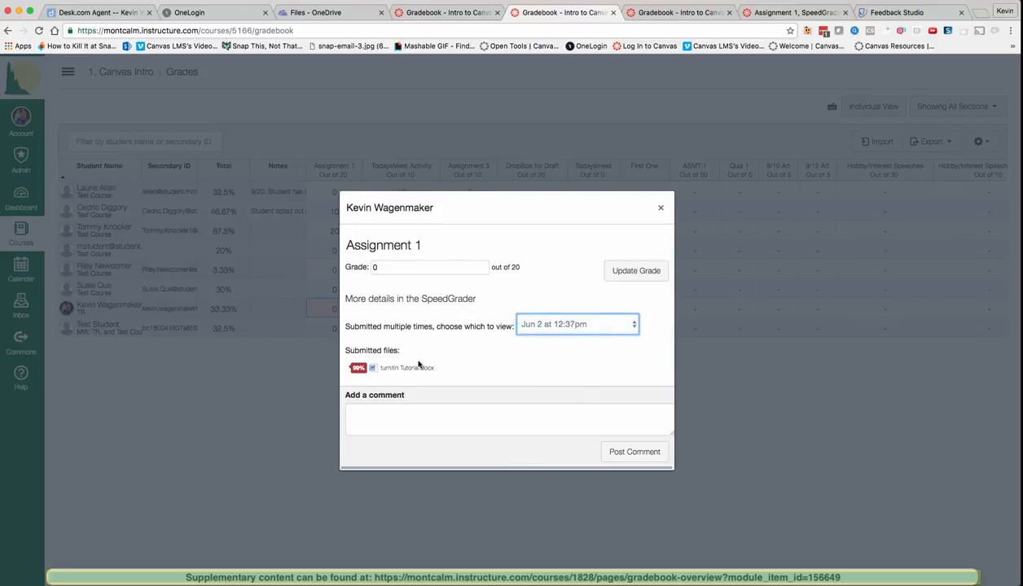
left_click(359, 370)
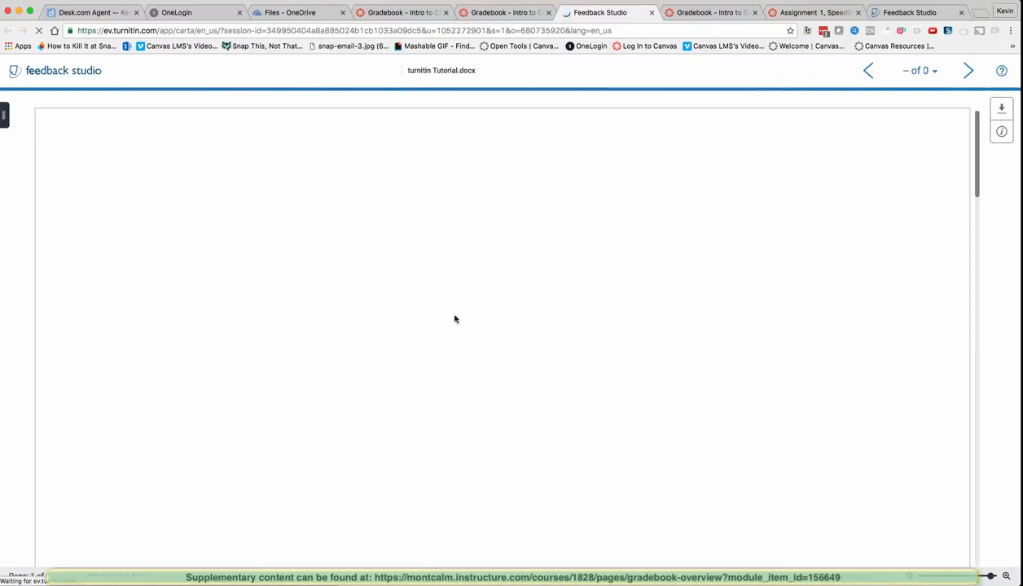
Step: Scroll through turnitin Tutorial.docx and bring up its 99% similarity Match Overview
scroll(482, 327, "down", 5)
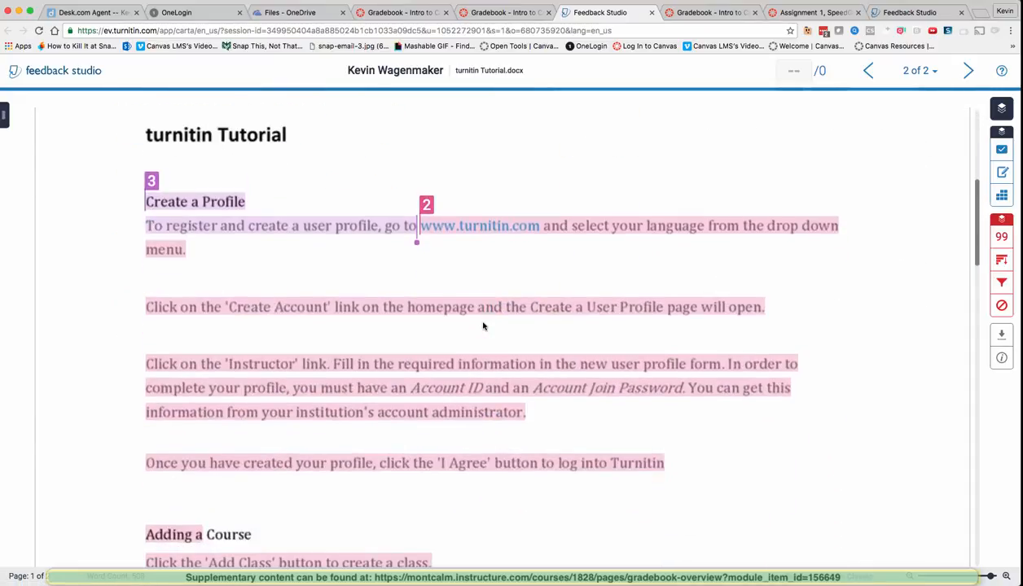
scroll(483, 326, "down", 3)
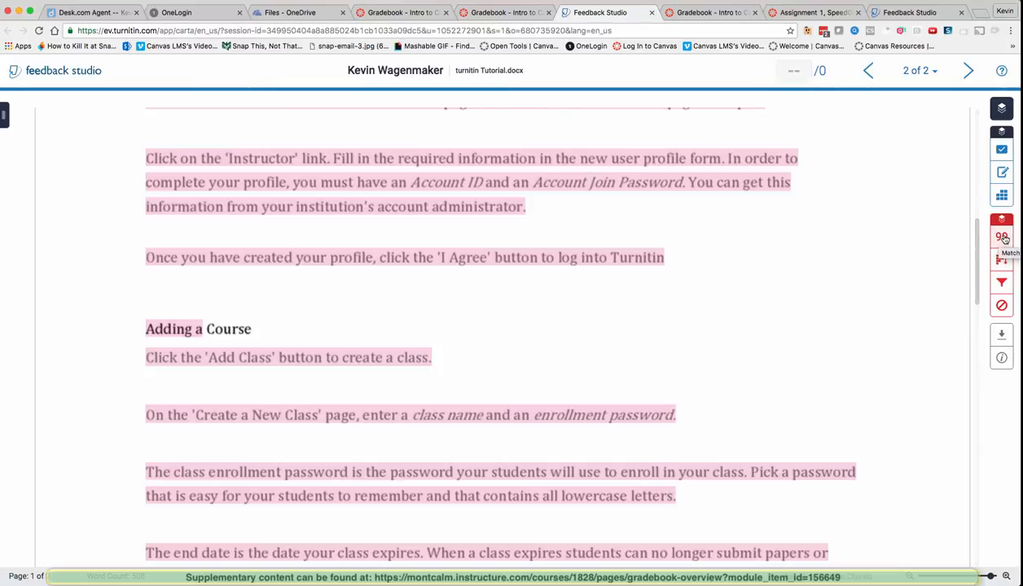
left_click(1002, 236)
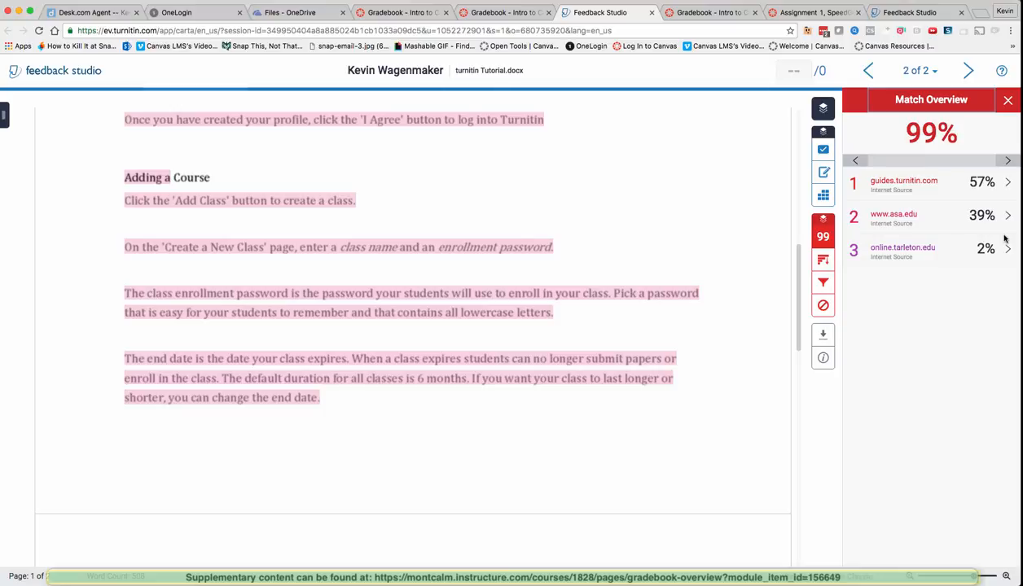